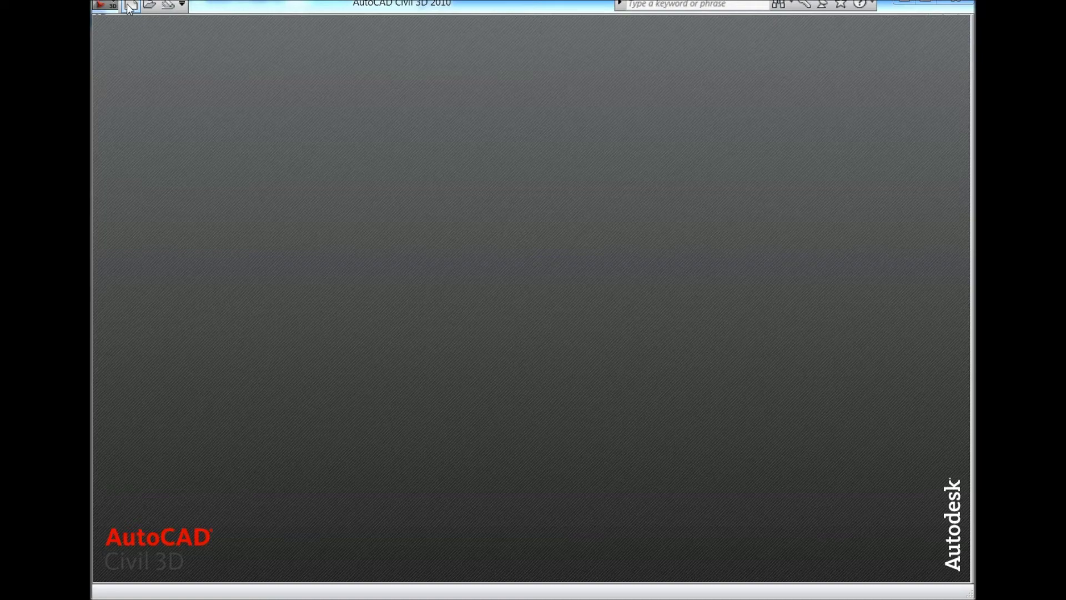
# Step: Create a new drawing in the 3D Modeling workspace, close Tool Palettes, and apply Conceptual style
pyautogui.click(129, 9)
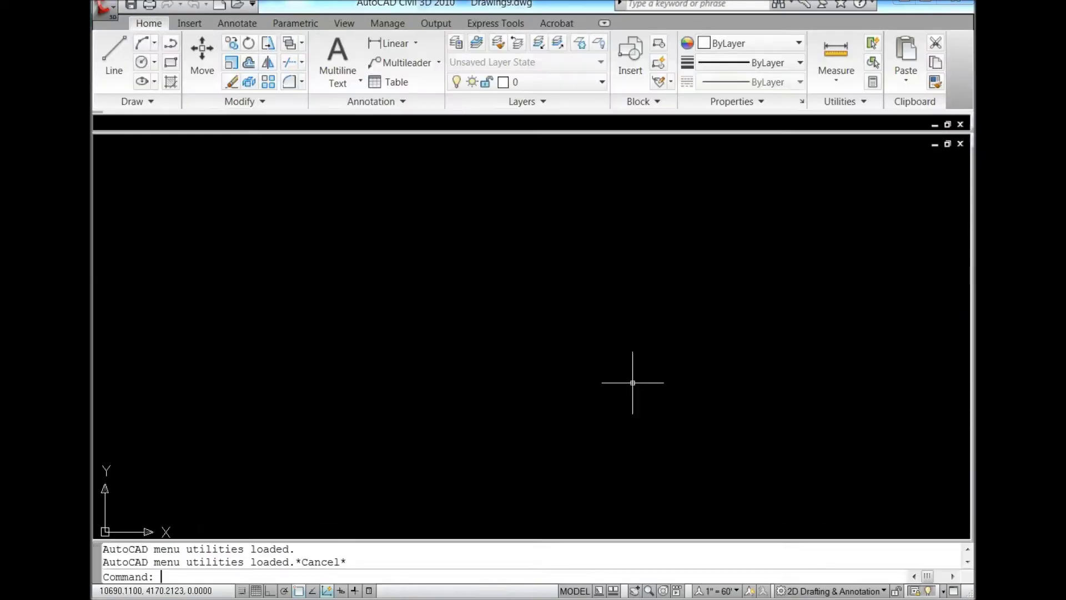
pyautogui.click(880, 590)
pyautogui.click(910, 498)
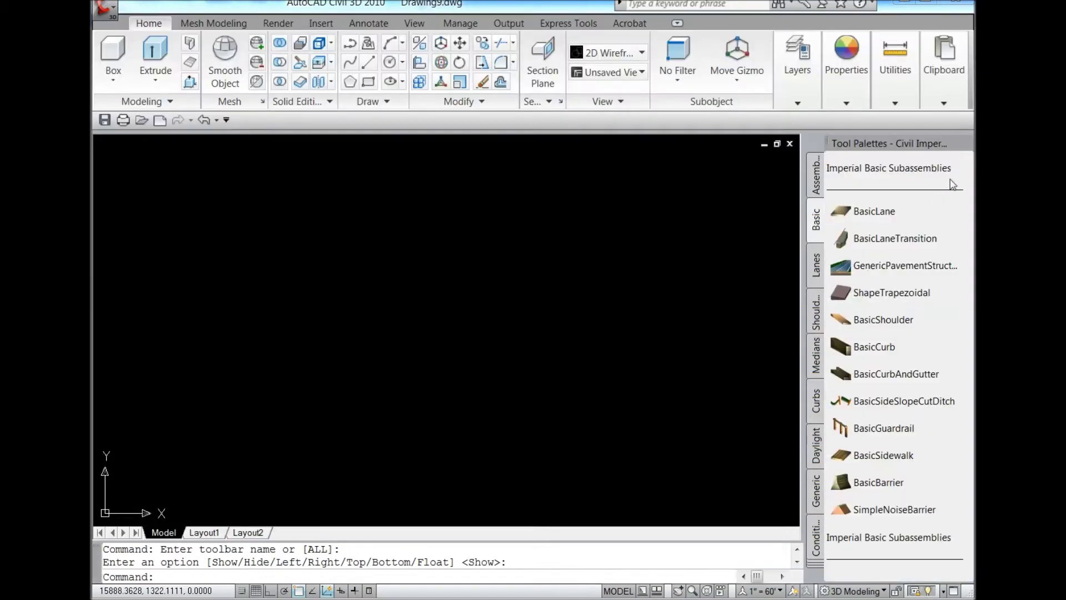
pyautogui.click(966, 144)
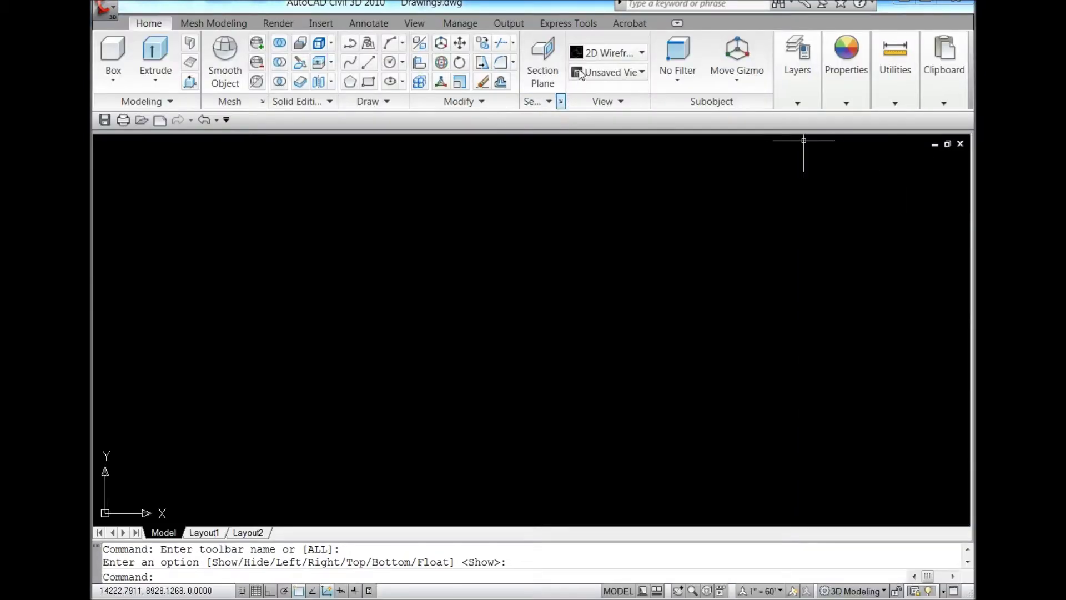
pyautogui.click(597, 52)
pyautogui.click(750, 114)
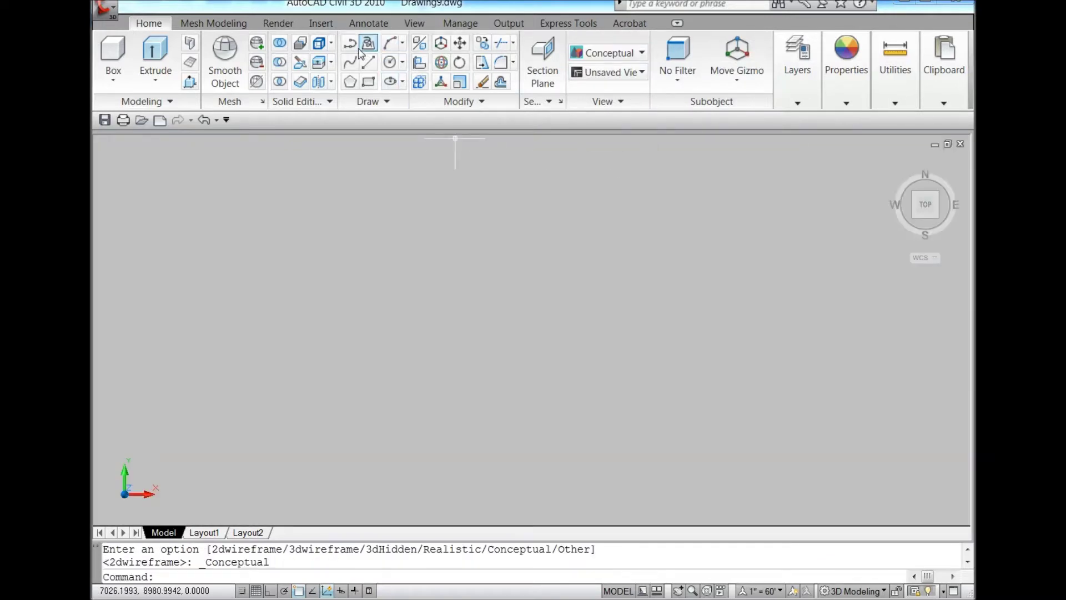
# Step: Draw a 250 by 250 square polyline with Ortho on
pyautogui.click(352, 44)
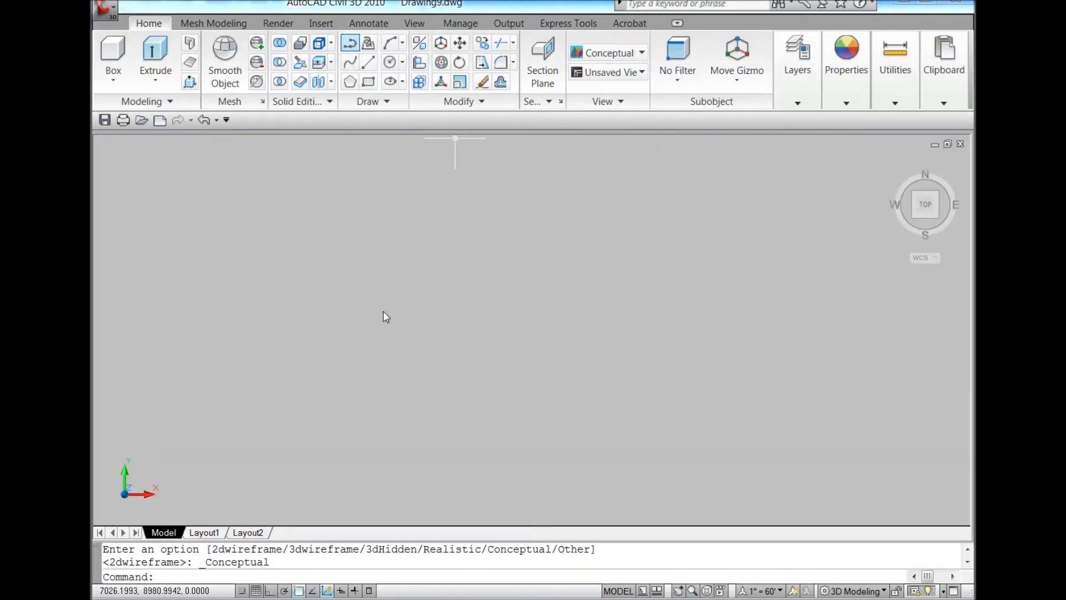
pyautogui.click(442, 353)
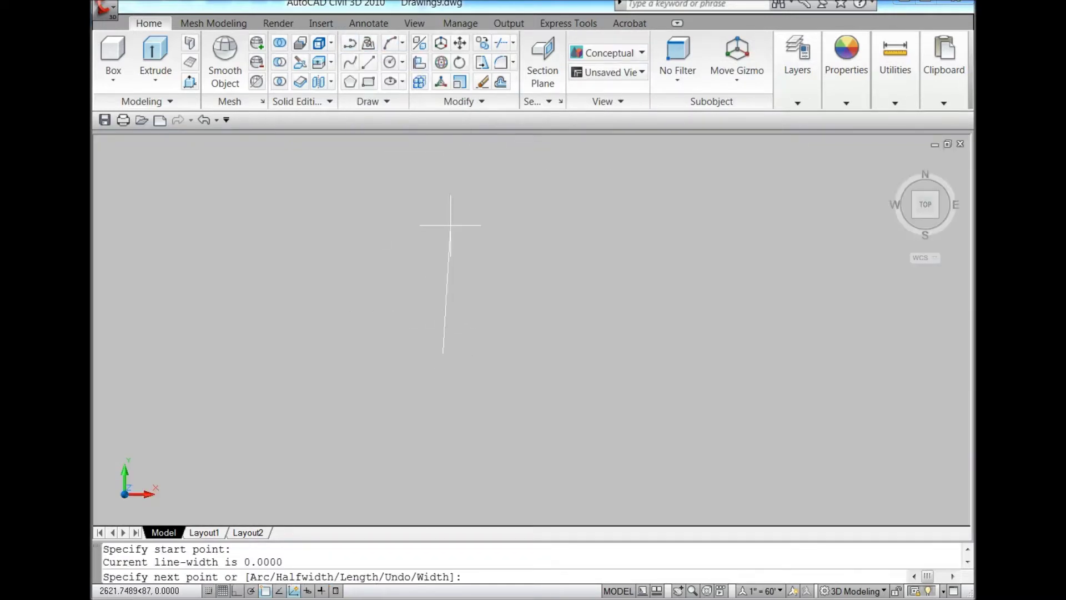
pyautogui.click(237, 591)
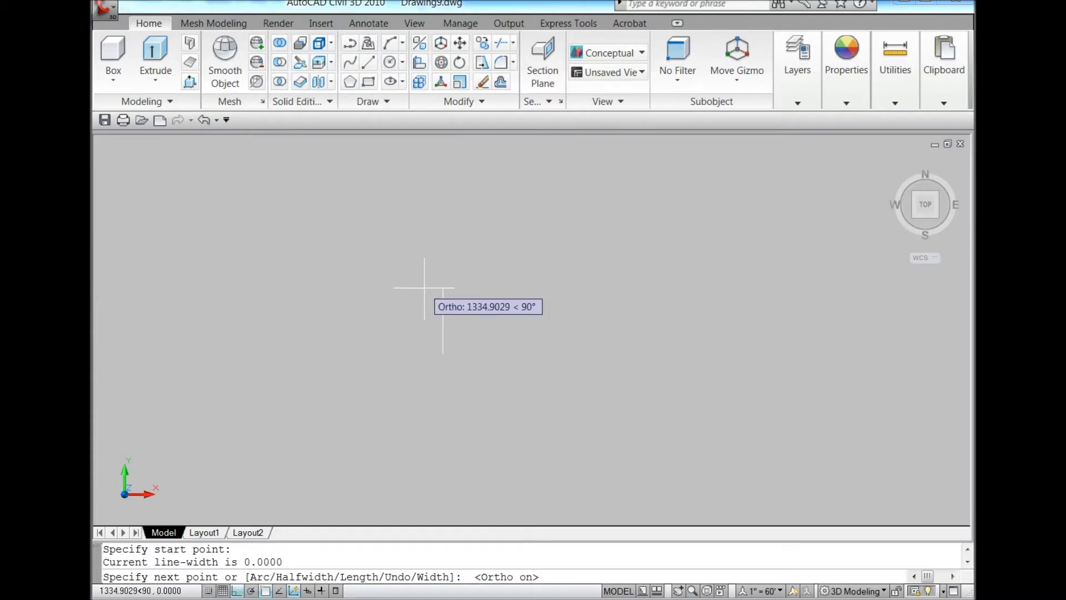
pyautogui.write('250')
pyautogui.press('Return')
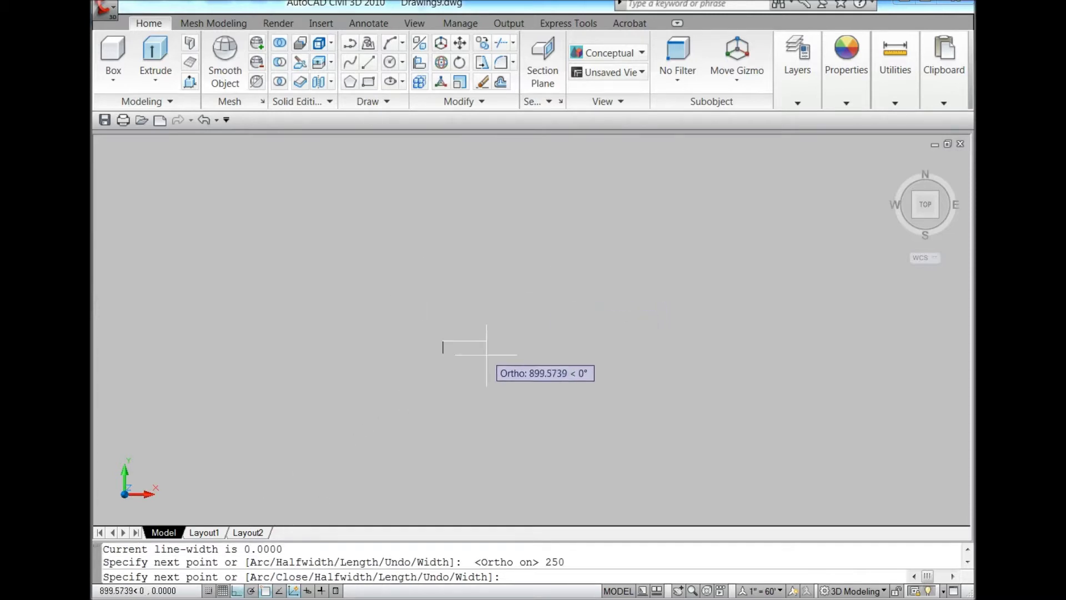
pyautogui.write('250')
pyautogui.press('Return')
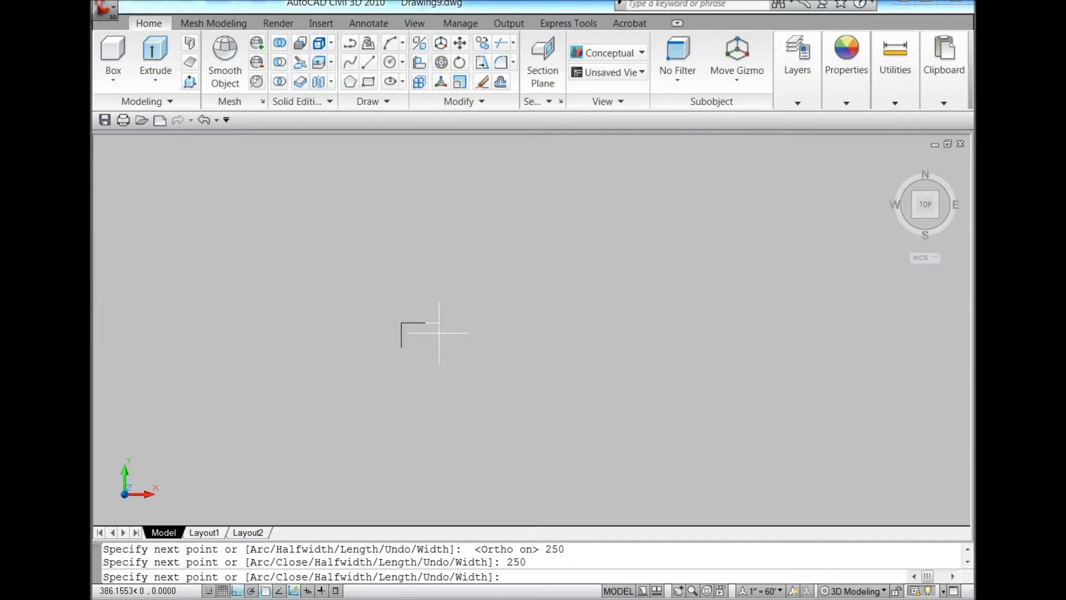
pyautogui.write('250')
pyautogui.press('Return')
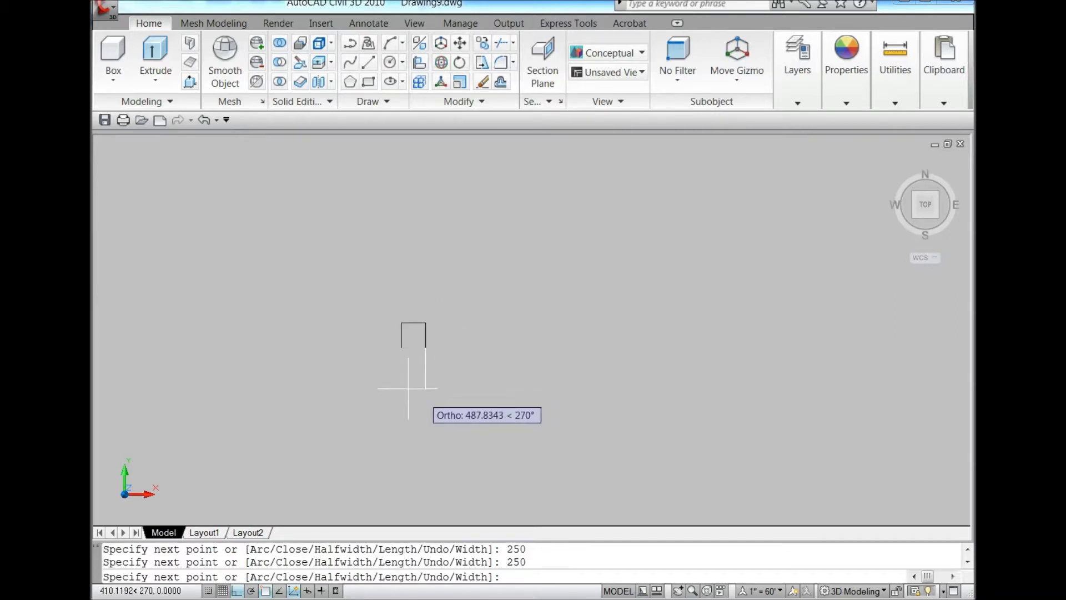
pyautogui.press('Escape')
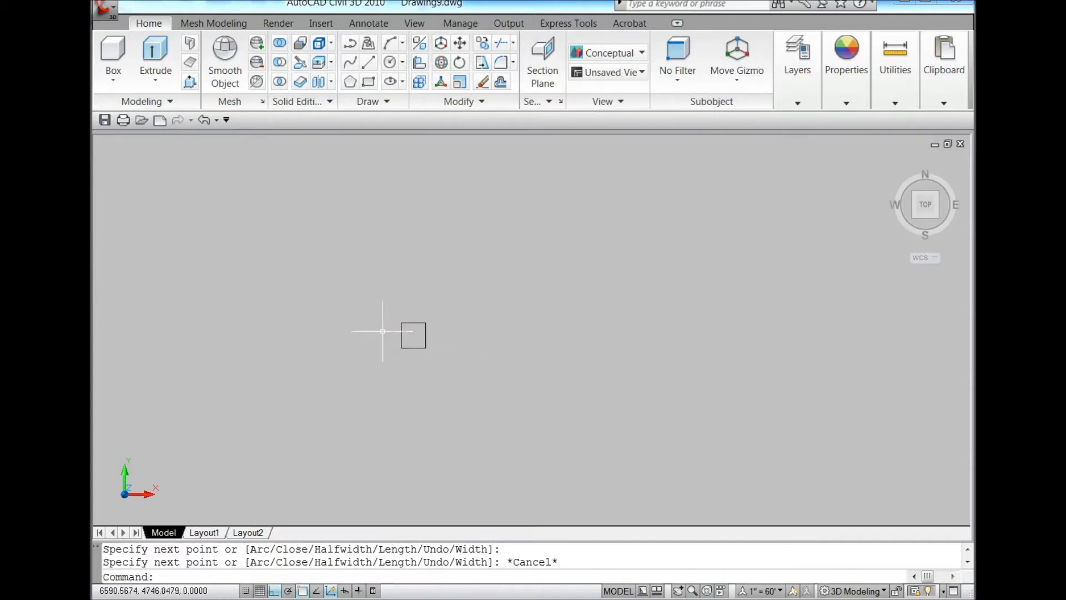
# Step: Zoom in and switch to the southwest isometric view of the square
pyautogui.scroll(3, 444, 350)
pyautogui.scroll(2, 428, 363)
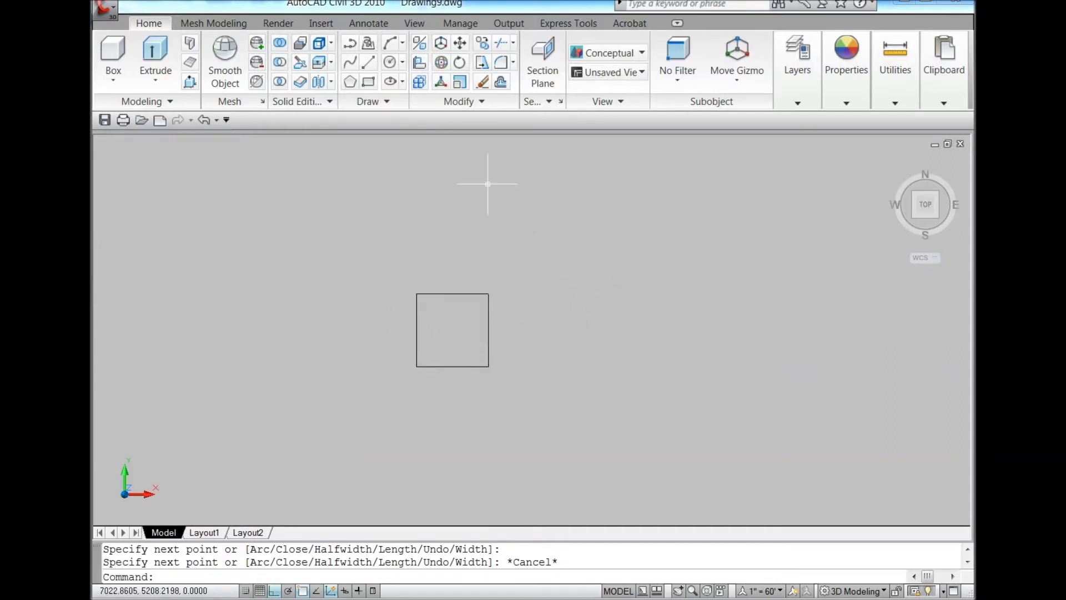
pyautogui.moveTo(925, 204)
pyautogui.click(915, 218)
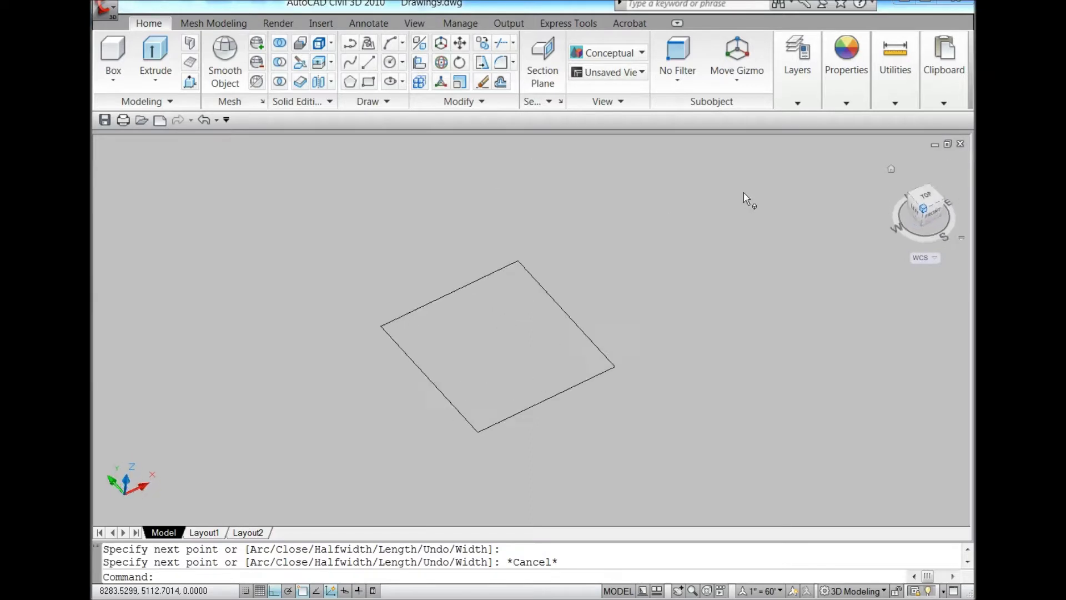
# Step: Extrude the square 6 units into a base plate
pyautogui.click(155, 55)
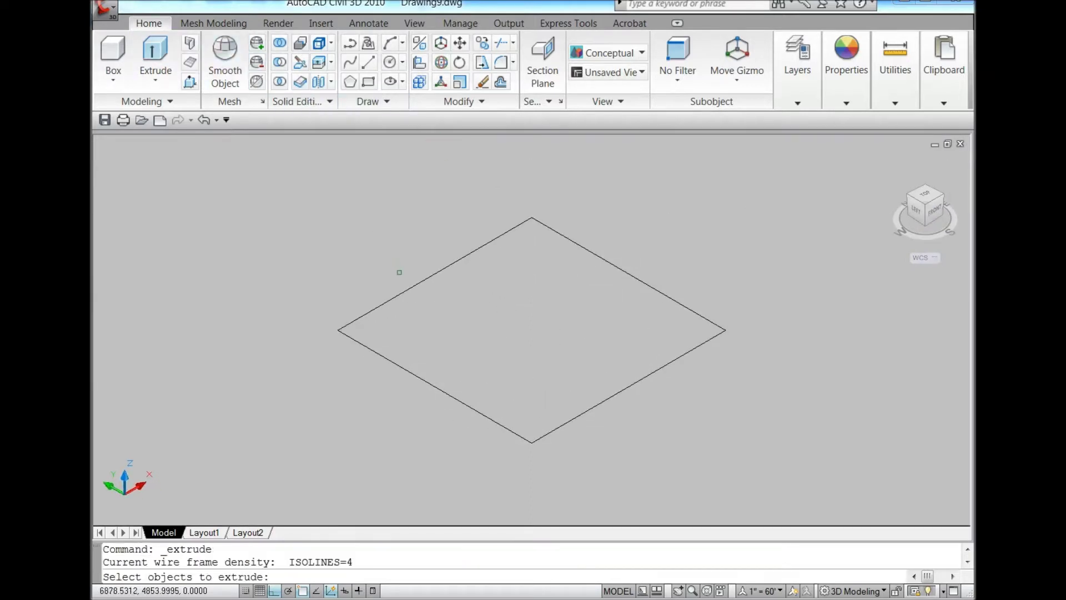
pyautogui.click(409, 289)
pyautogui.press('Return')
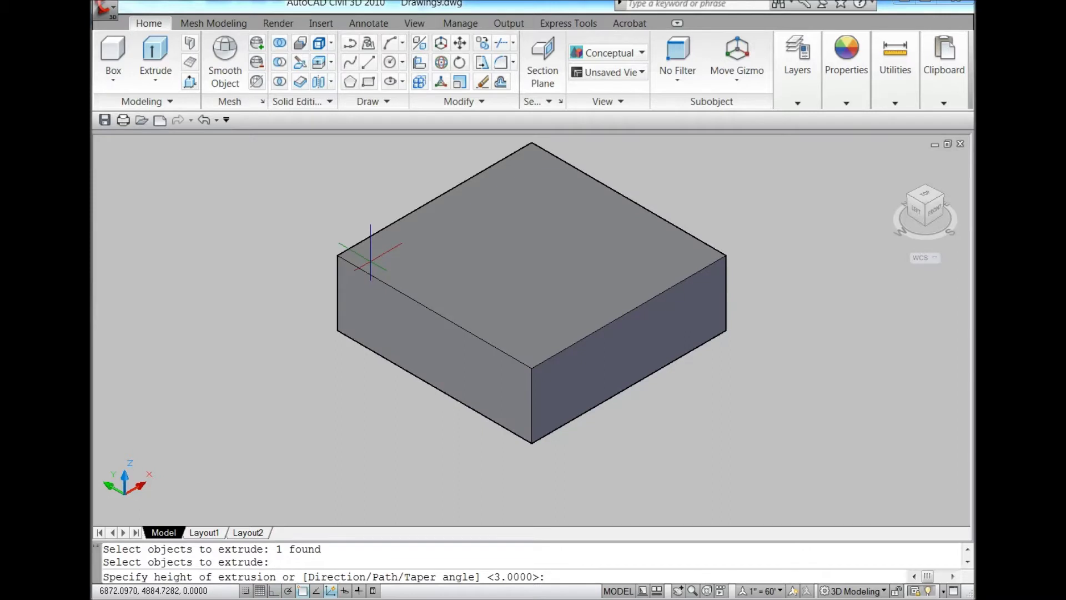
pyautogui.write('6')
pyautogui.press('Return')
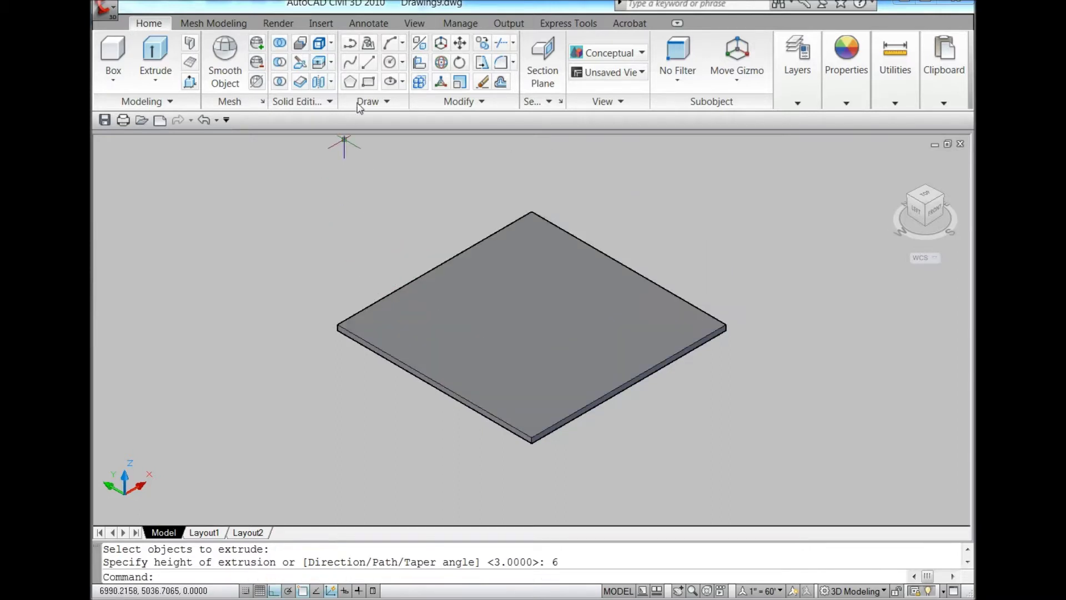
# Step: Draw a corner-to-corner diagonal line and a 50-diameter circle at its midpoint
pyautogui.click(368, 63)
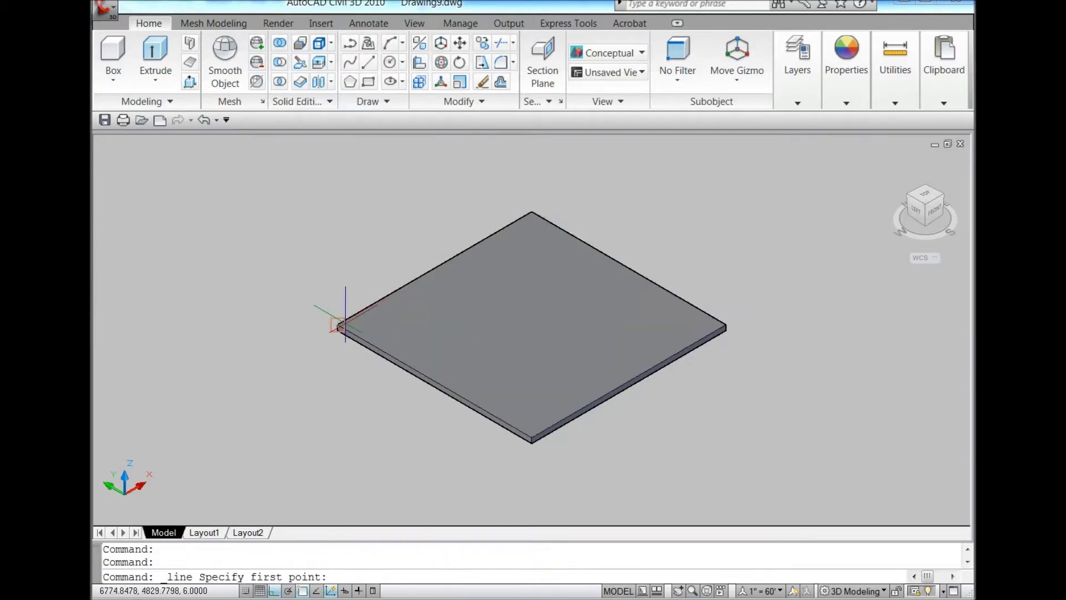
pyautogui.click(339, 327)
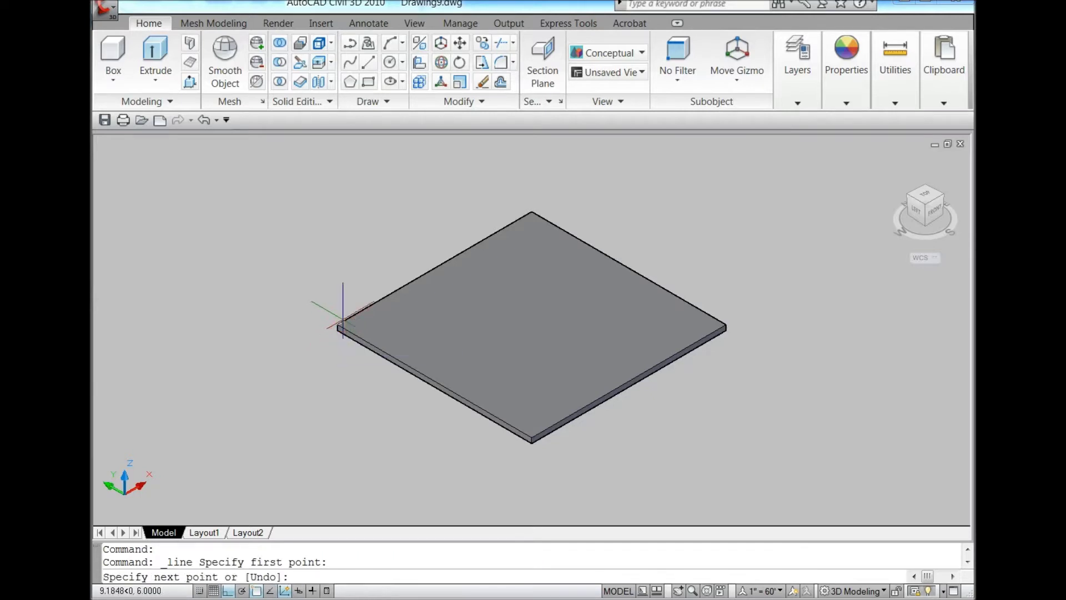
pyautogui.click(726, 327)
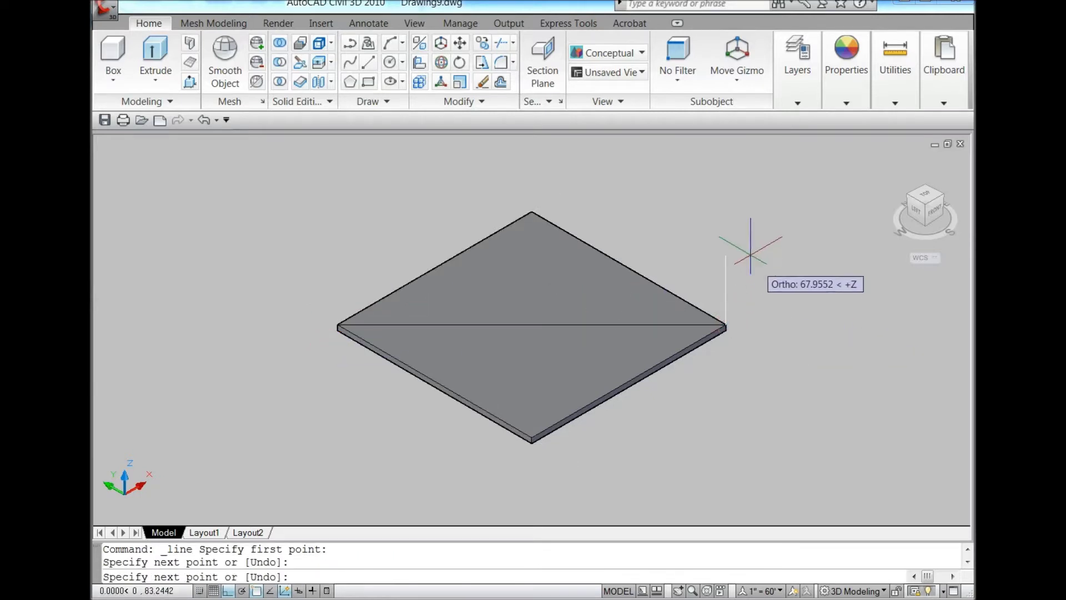
pyautogui.press('Escape')
pyautogui.click(390, 61)
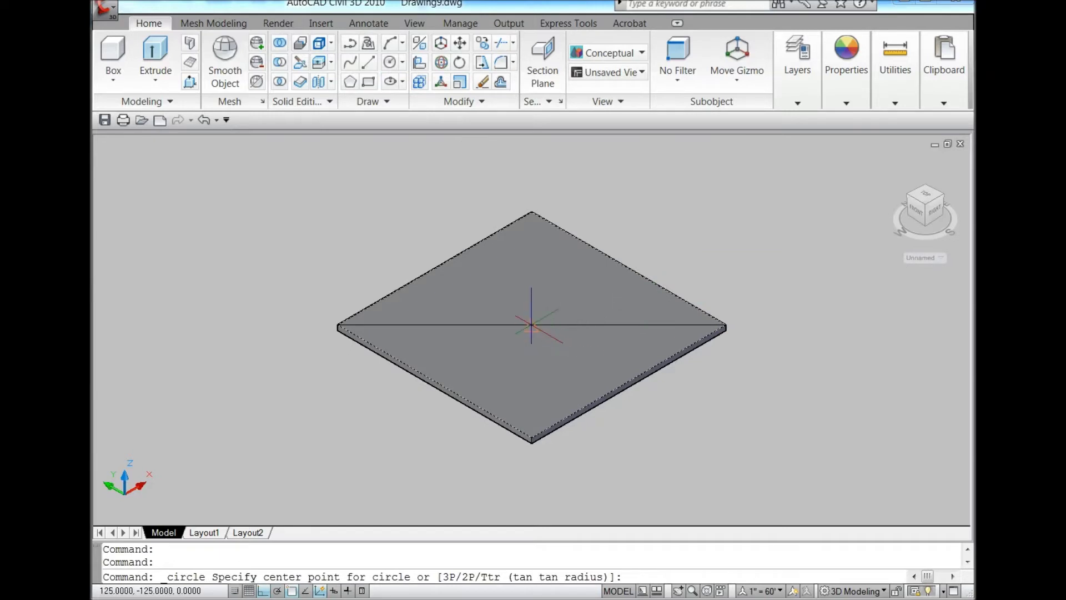
pyautogui.click(532, 325)
pyautogui.write('d')
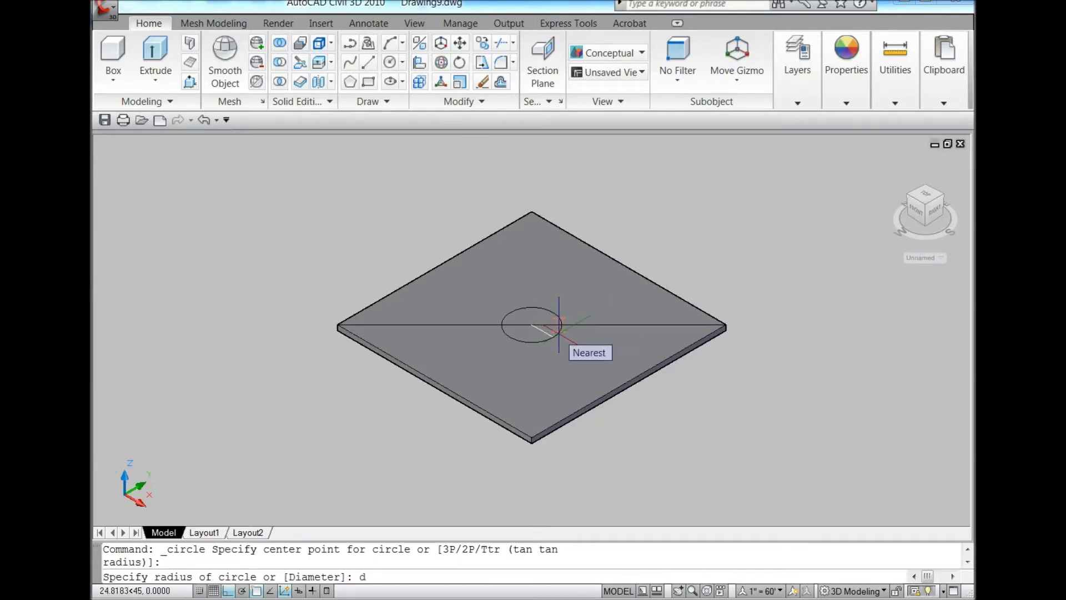
pyautogui.press('Return')
pyautogui.write('50')
pyautogui.press('Return')
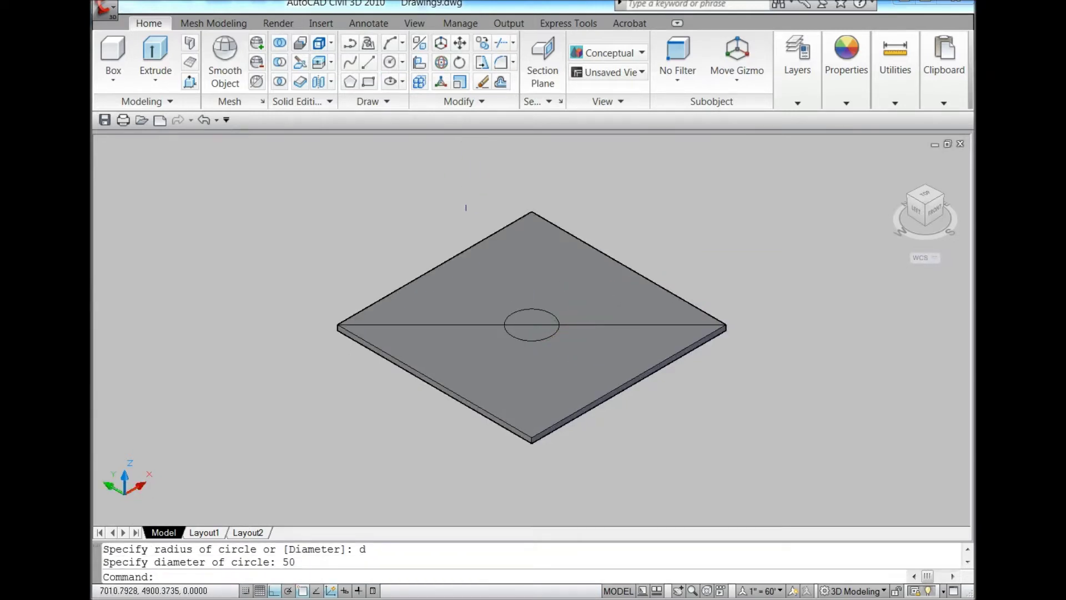
pyautogui.click(501, 82)
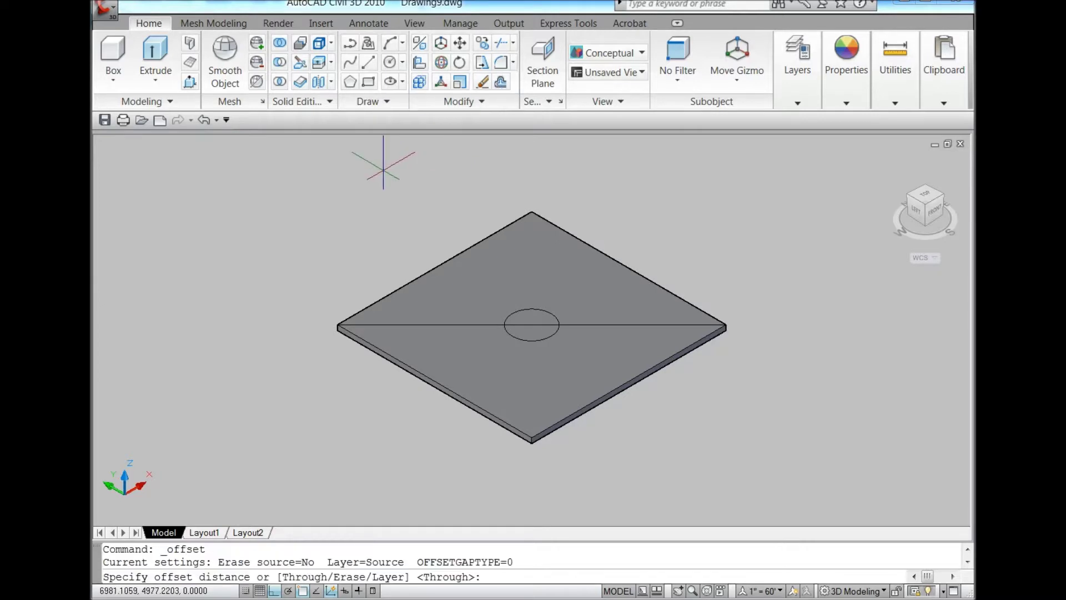
pyautogui.write('3')
# Step: Offset the centre circle 3 units inward
pyautogui.press('Return')
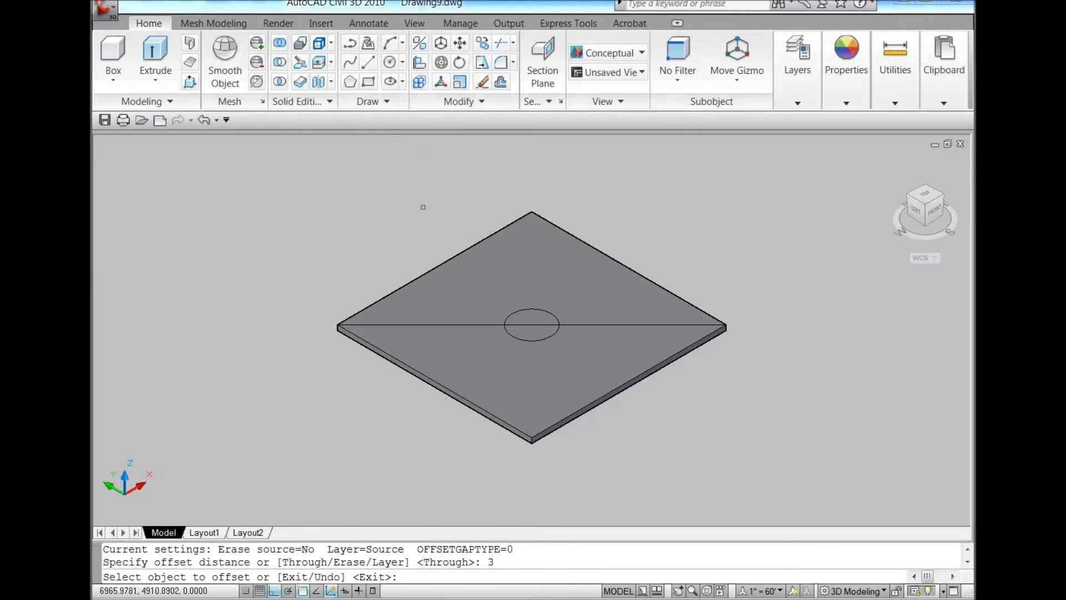
pyautogui.scroll(3, 563, 341)
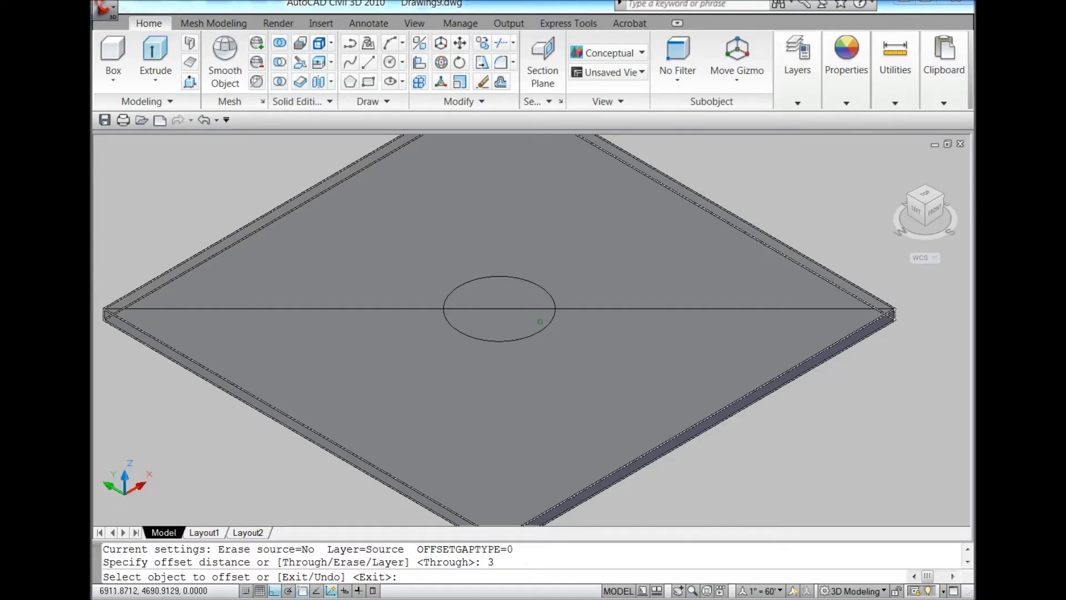
pyautogui.click(554, 310)
pyautogui.click(518, 321)
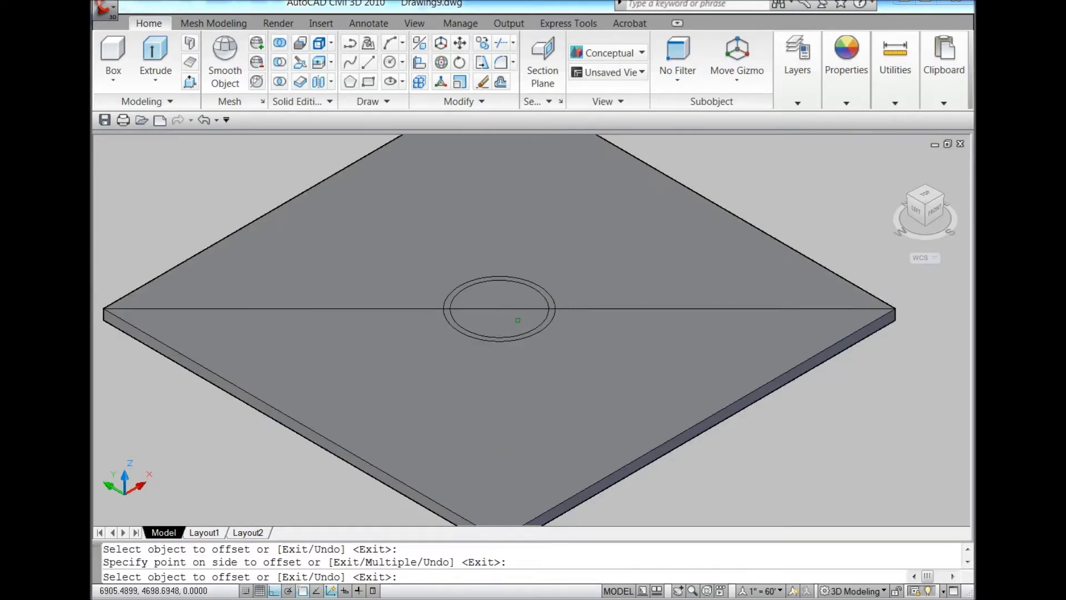
pyautogui.press('Escape')
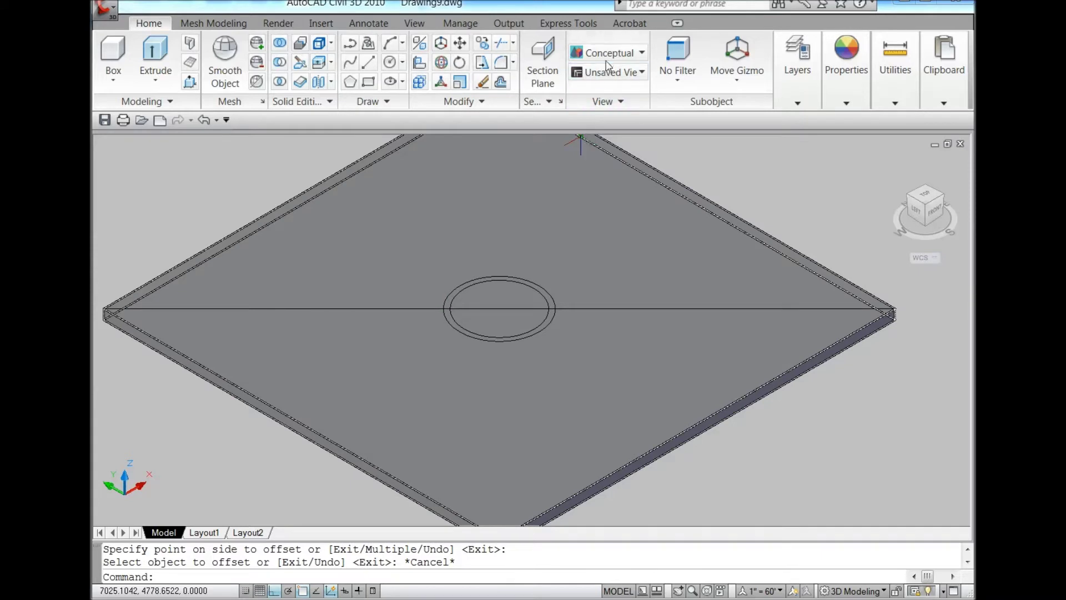
# Step: Switch to 3D Wireframe and select both centre circles
pyautogui.click(641, 52)
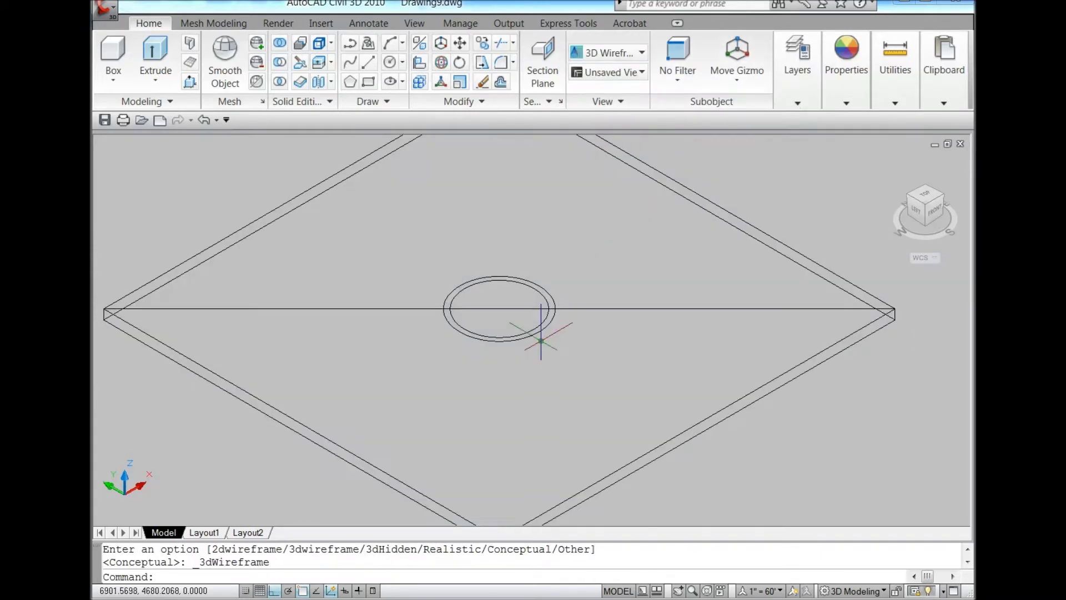
pyautogui.click(533, 350)
pyautogui.click(519, 332)
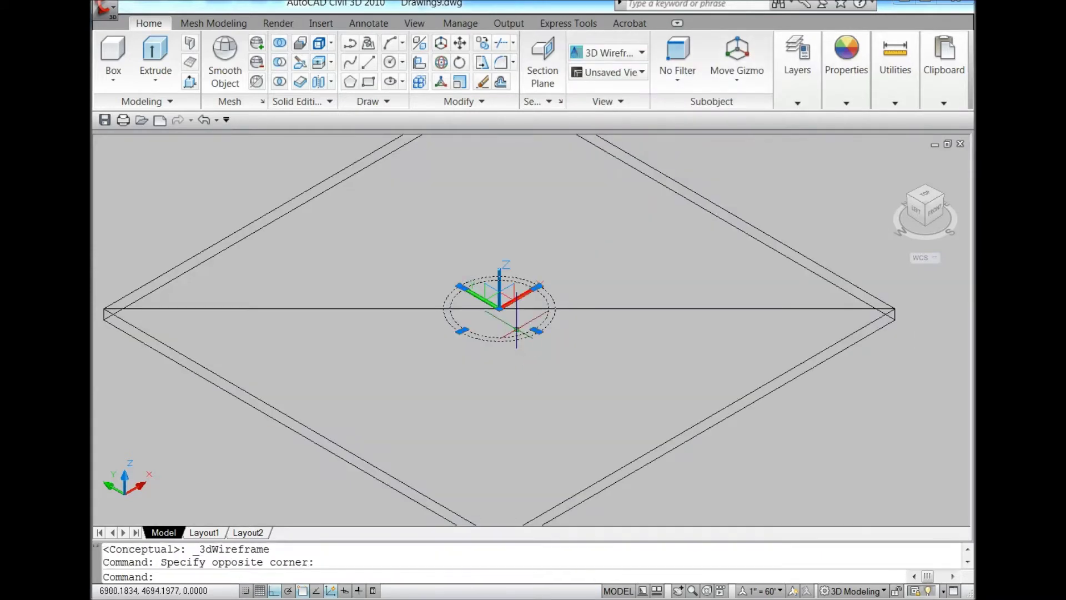
# Step: Extrude both centre circles 1000 units into concentric cylinders
pyautogui.click(155, 52)
pyautogui.write('1000')
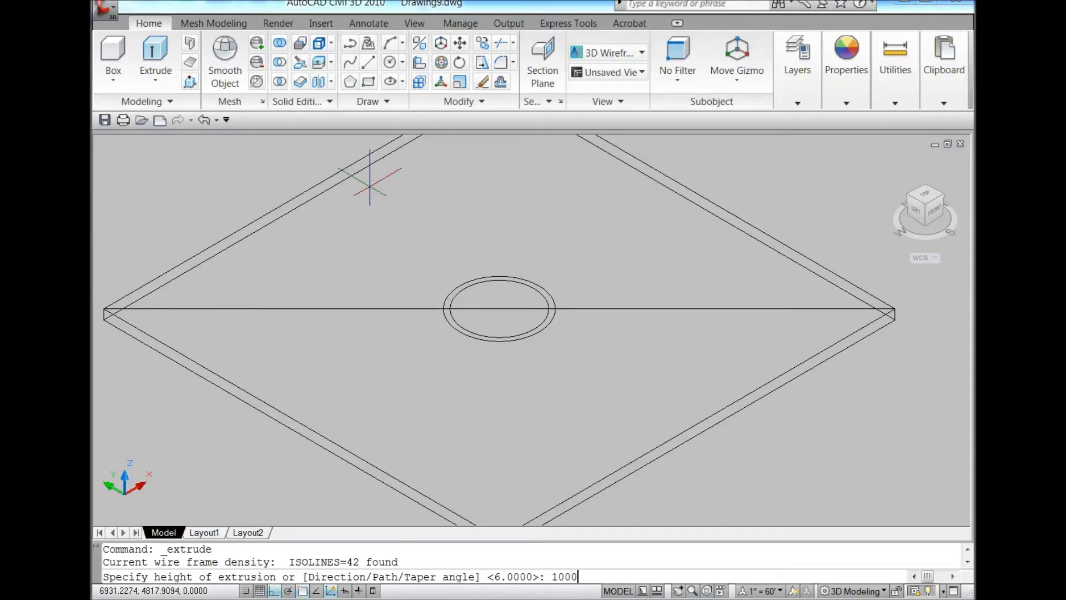
pyautogui.press('Return')
pyautogui.scroll(-5, 519, 328)
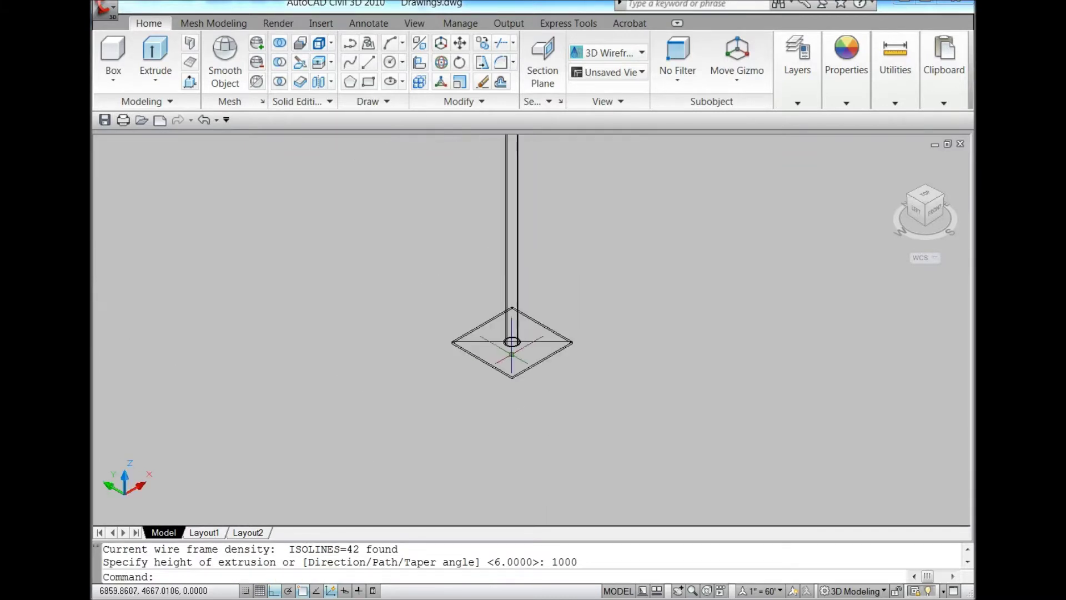
pyautogui.scroll(-3, 516, 338)
pyautogui.scroll(2, 516, 228)
pyautogui.scroll(3, 523, 226)
pyautogui.scroll(2, 512, 191)
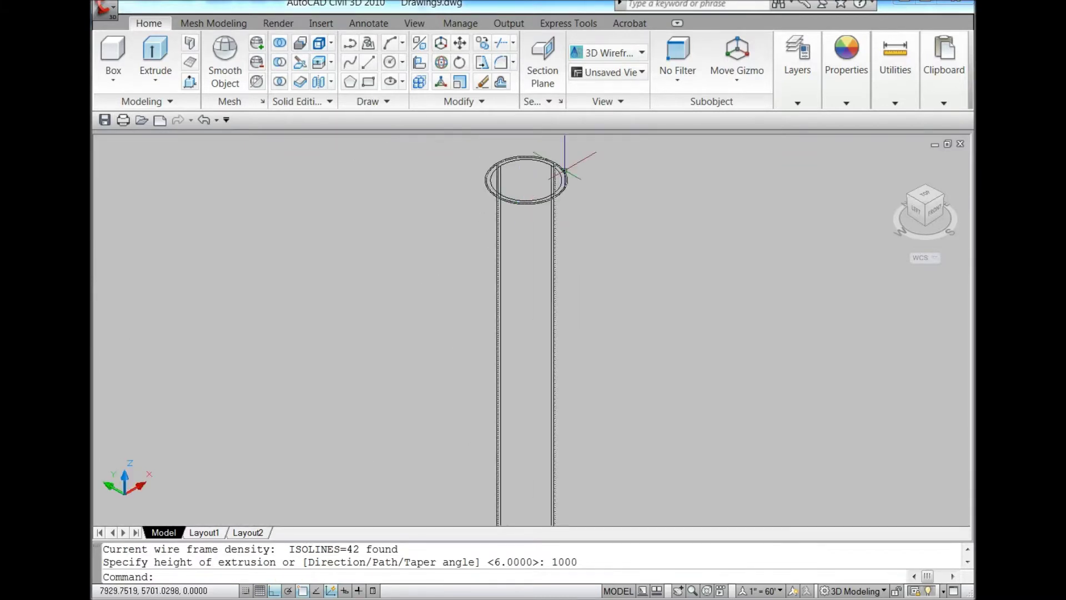
# Step: Shade the model in Conceptual and subtract the inner cylinder from the outer one
pyautogui.click(609, 52)
pyautogui.click(804, 88)
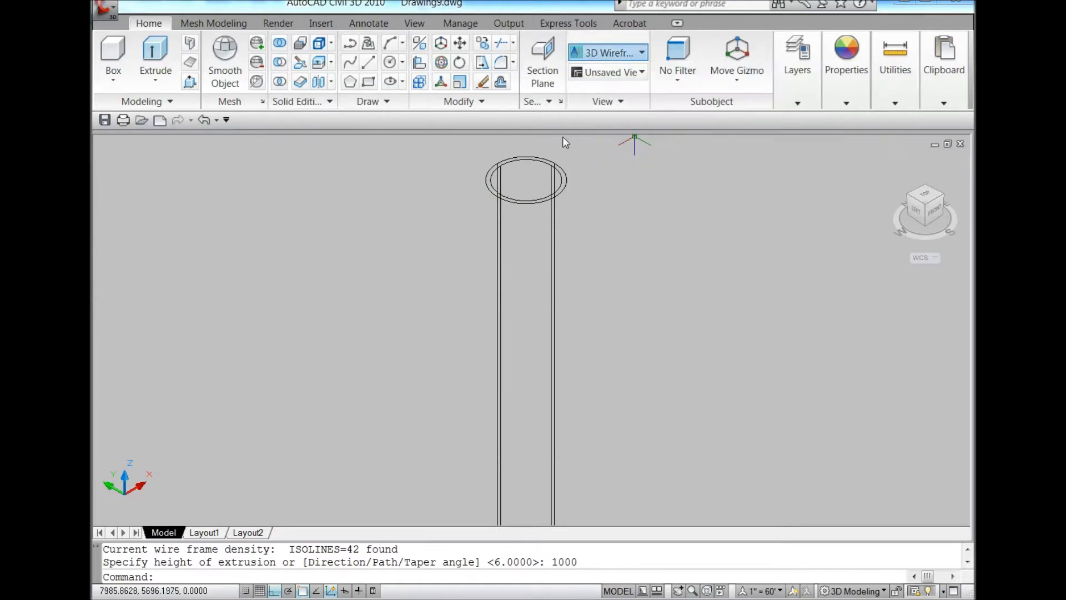
pyautogui.click(281, 63)
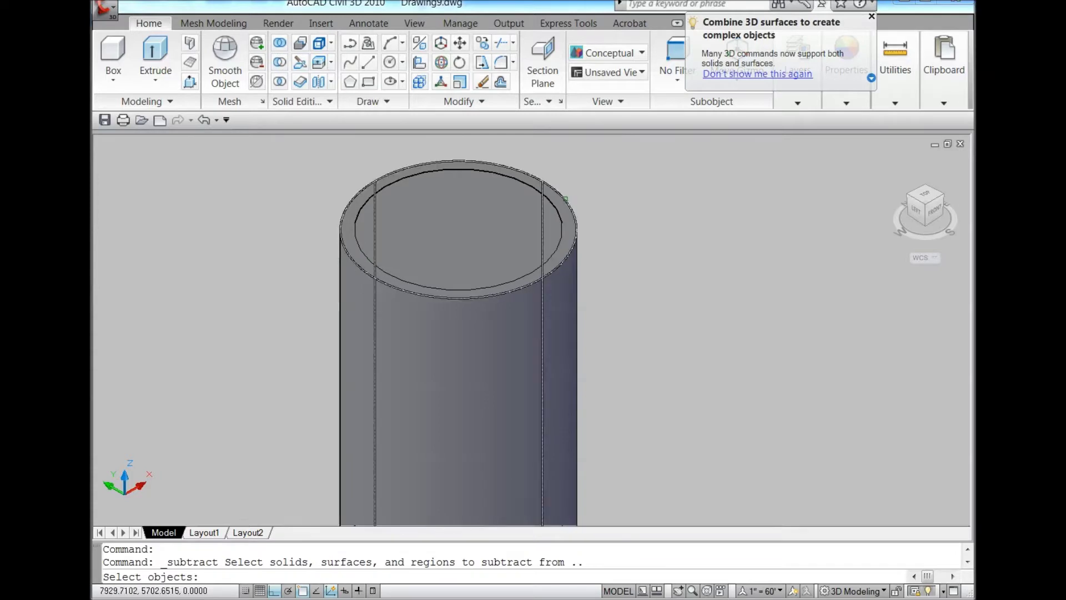
pyautogui.click(565, 198)
pyautogui.press('Return')
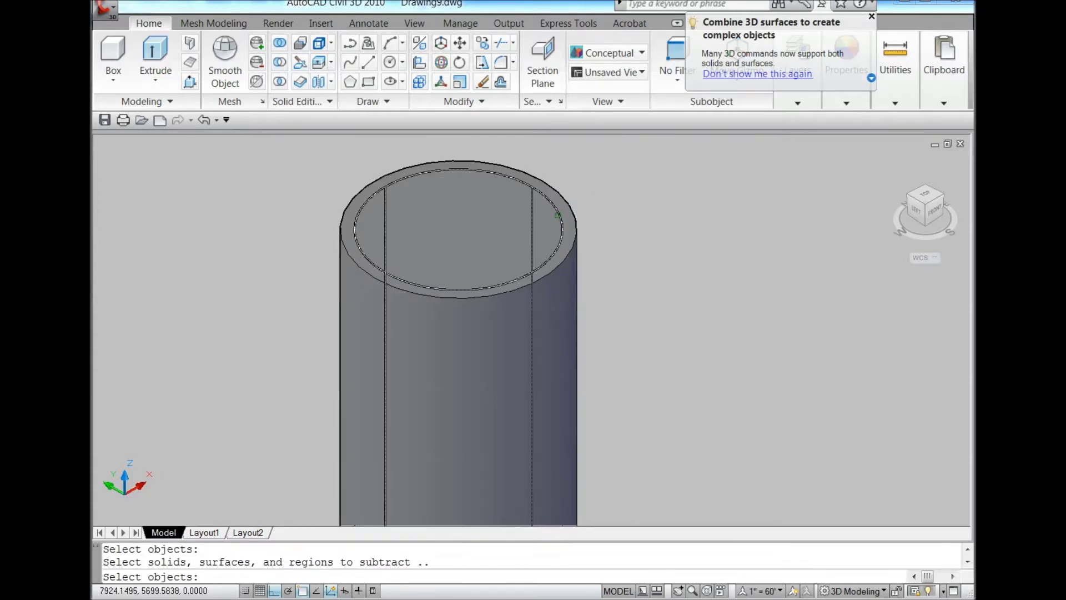
pyautogui.click(558, 215)
pyautogui.press('Return')
# Step: Zoom around the hollow pole and switch to the Top view
pyautogui.scroll(-2, 555, 217)
pyautogui.scroll(-3, 464, 190)
pyautogui.scroll(-1, 514, 238)
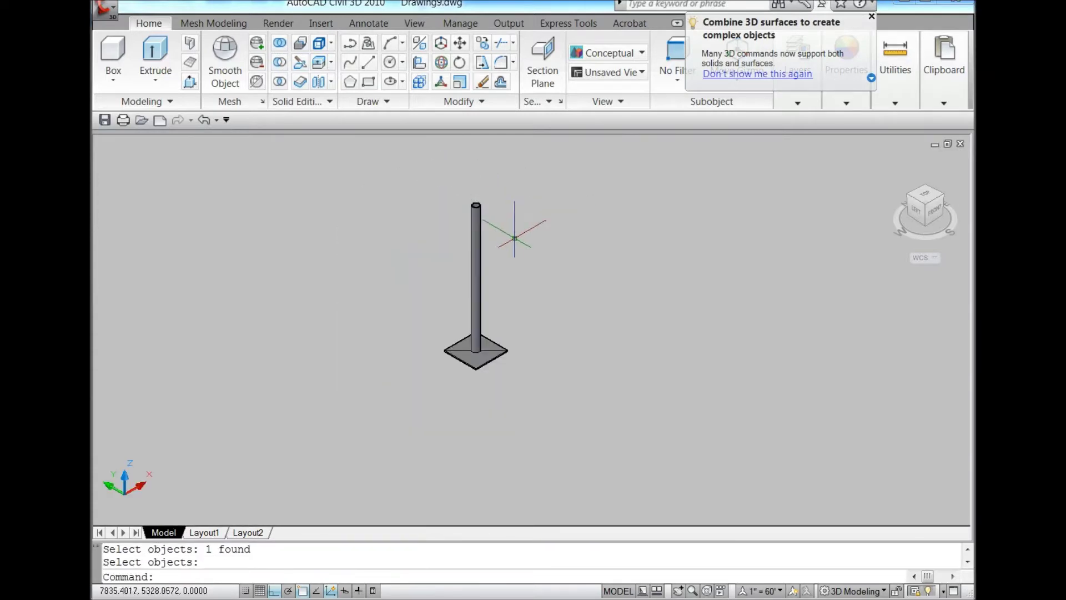
pyautogui.scroll(3, 472, 305)
pyautogui.scroll(2, 495, 377)
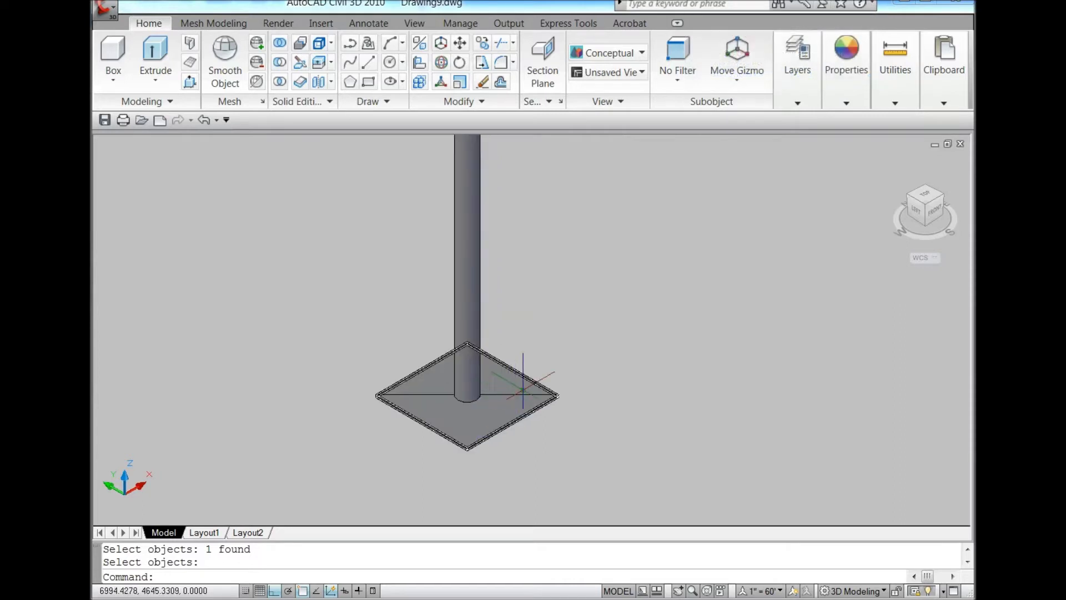
pyautogui.scroll(3, 523, 389)
pyautogui.scroll(-2, 507, 369)
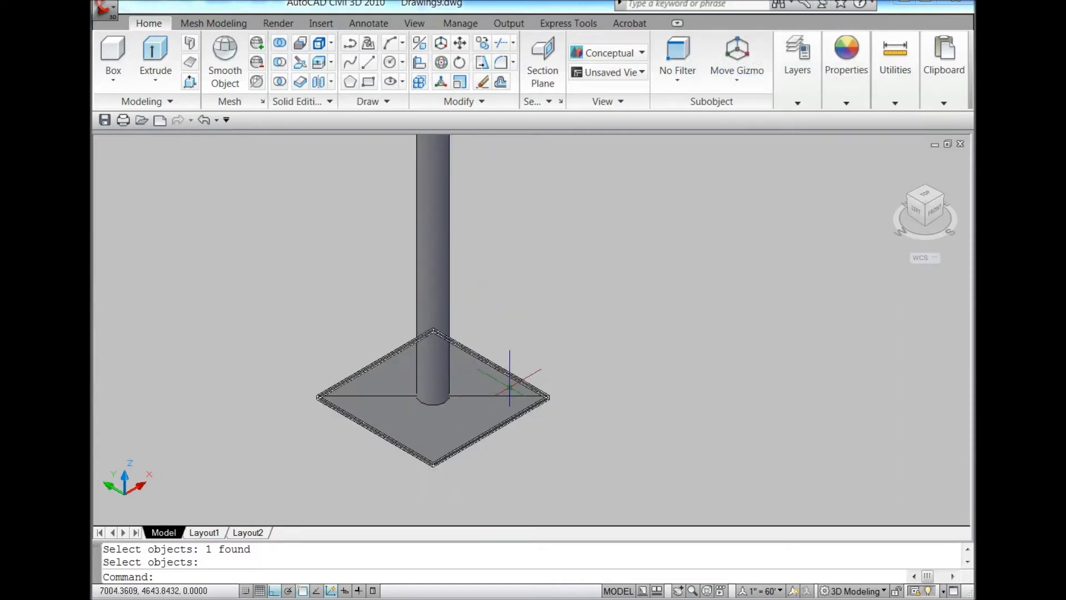
pyautogui.click(932, 196)
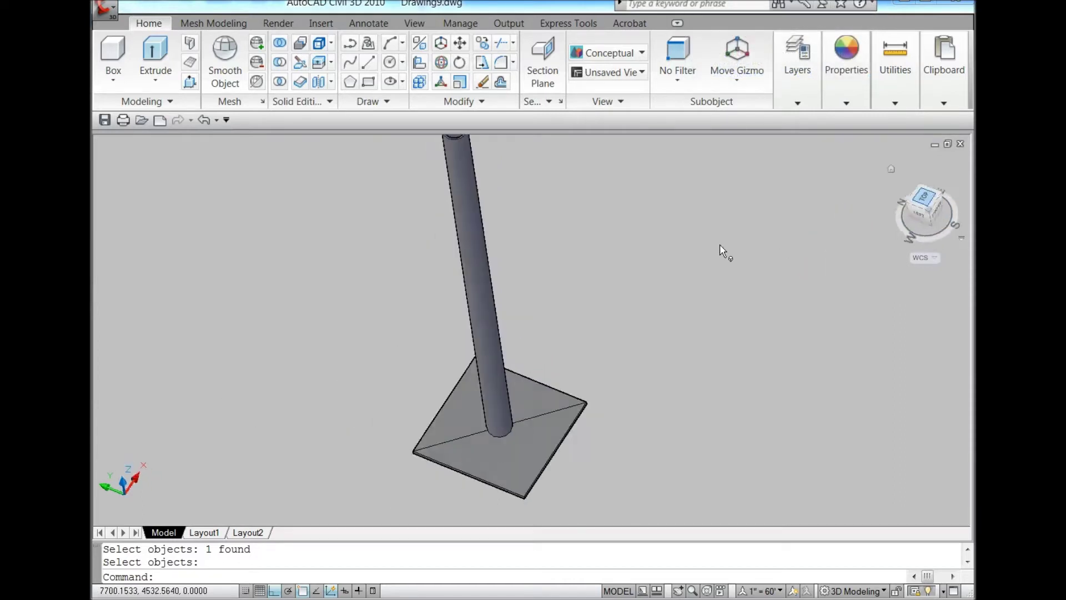
# Step: Draw a closed trapezoid polyline (80 bottom, 230 tall, 30 top) and window-select it
pyautogui.click(352, 45)
pyautogui.scroll(2, 648, 326)
pyautogui.click(643, 350)
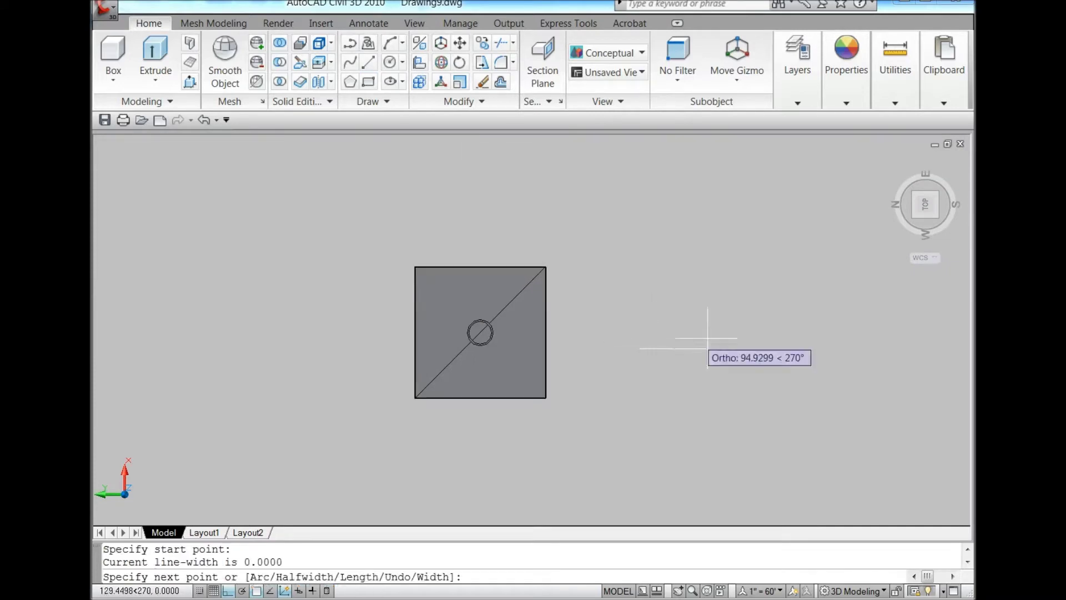
pyautogui.write('80')
pyautogui.press('Return')
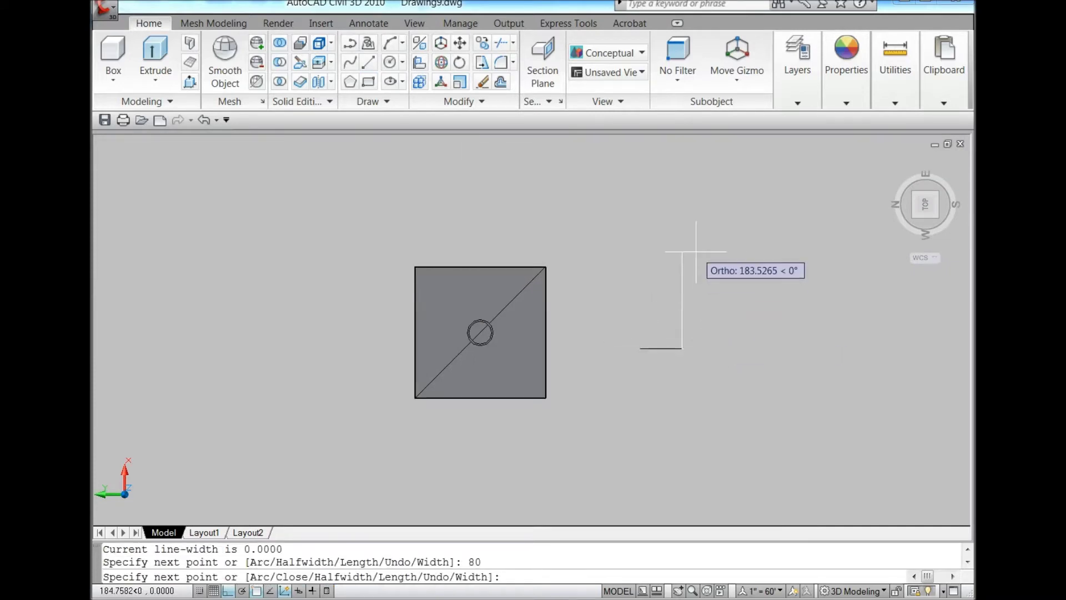
pyautogui.write('230')
pyautogui.press('Return')
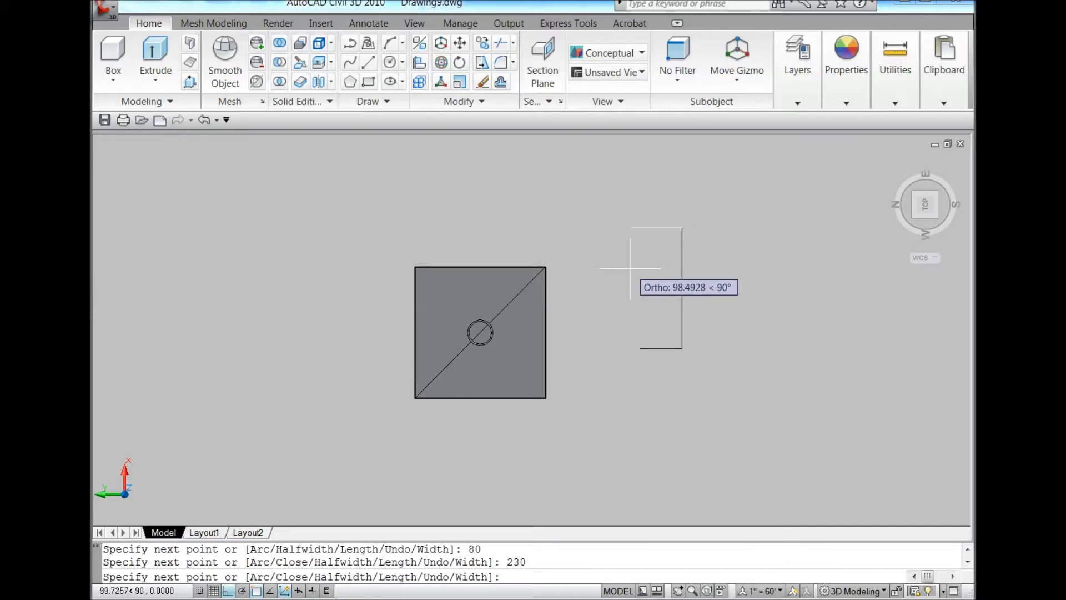
pyautogui.write('30')
pyautogui.press('Return')
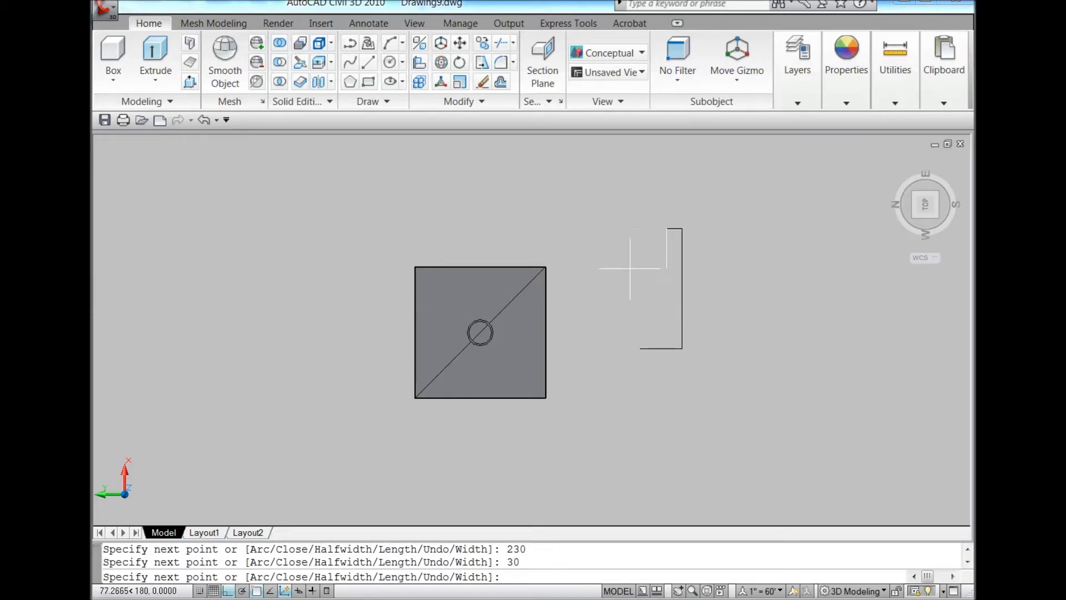
pyautogui.click(641, 349)
pyautogui.press('Escape')
pyautogui.click(733, 315)
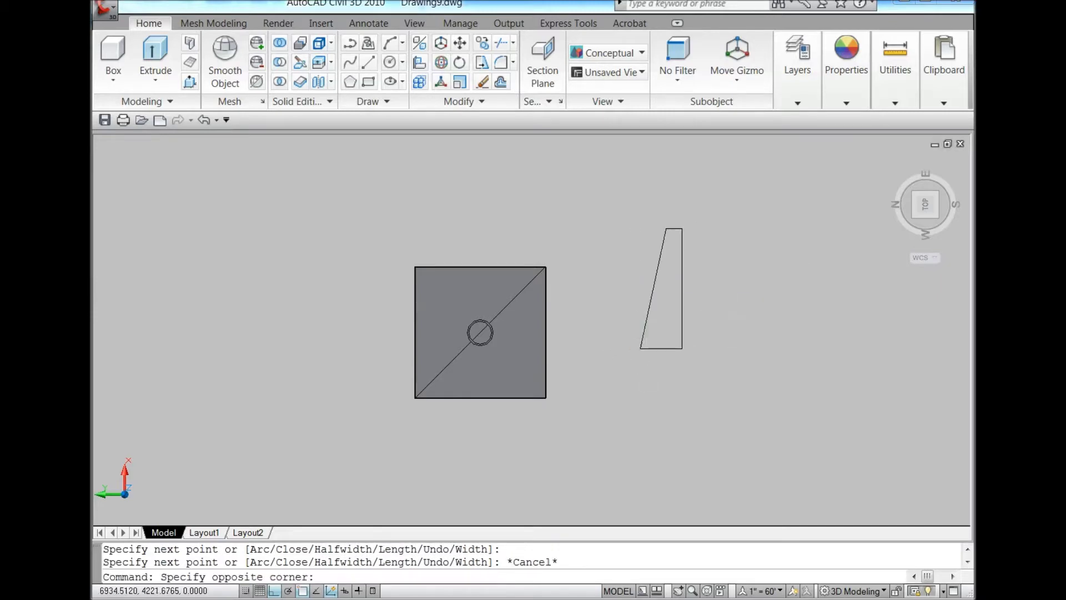
pyautogui.click(624, 296)
# Step: Extrude the trapezoid 6 units into a gusset slab and select it
pyautogui.click(915, 217)
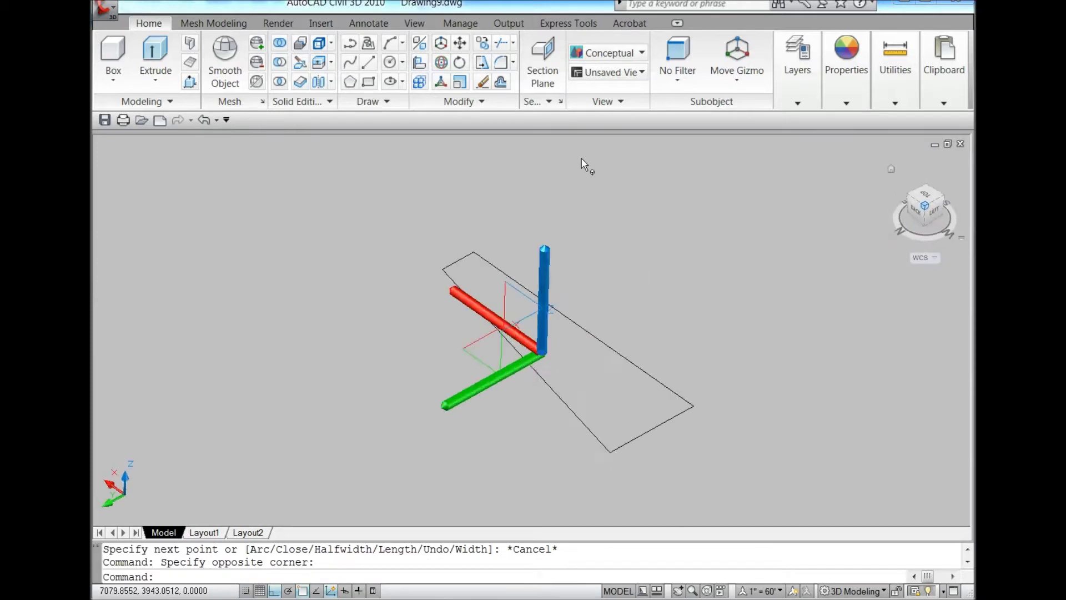
pyautogui.click(156, 53)
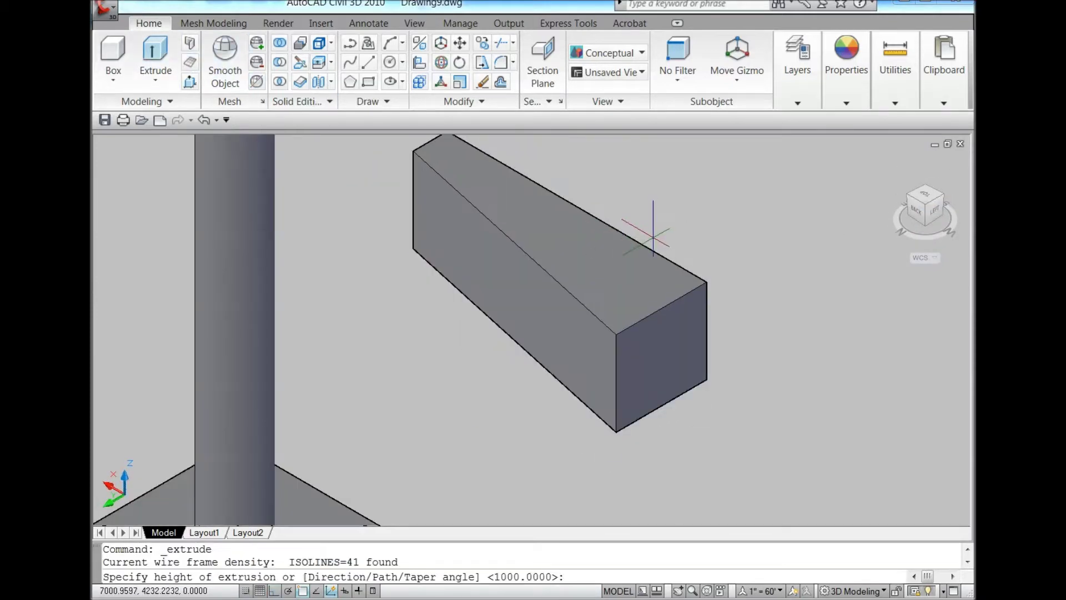
pyautogui.write('6')
pyautogui.press('Return')
pyautogui.click(724, 313)
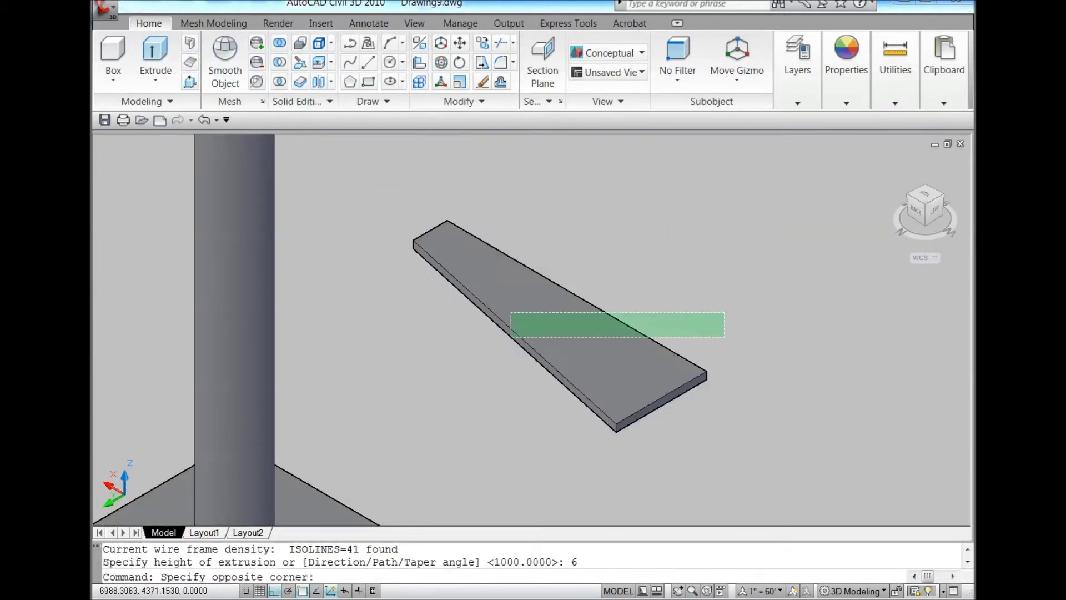
pyautogui.click(511, 336)
pyautogui.click(944, 196)
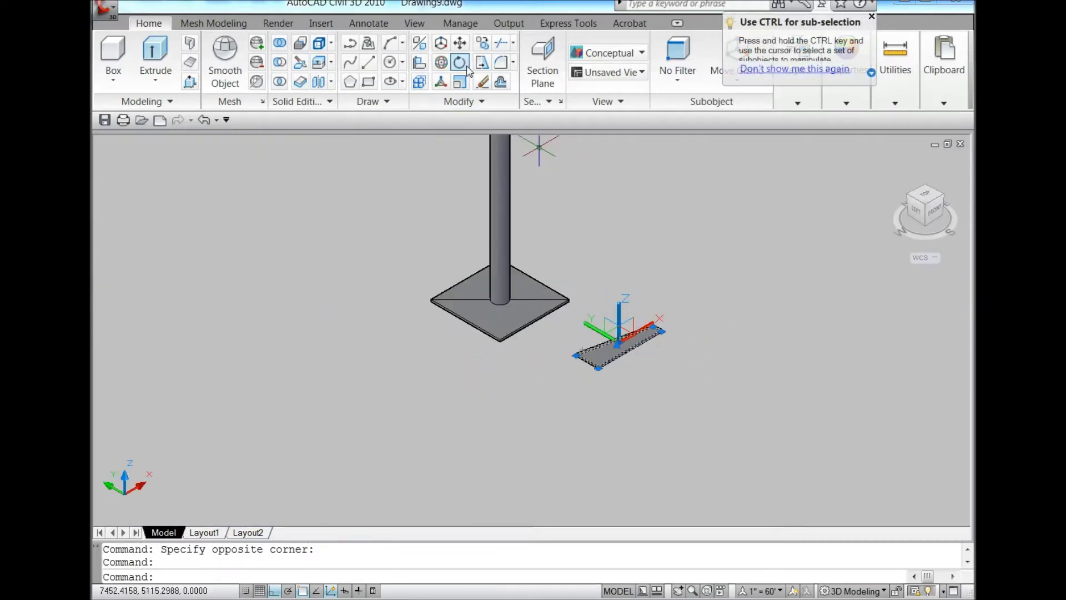
# Step: Rotate the gusset slab in 3D to stand it upright
pyautogui.click(441, 62)
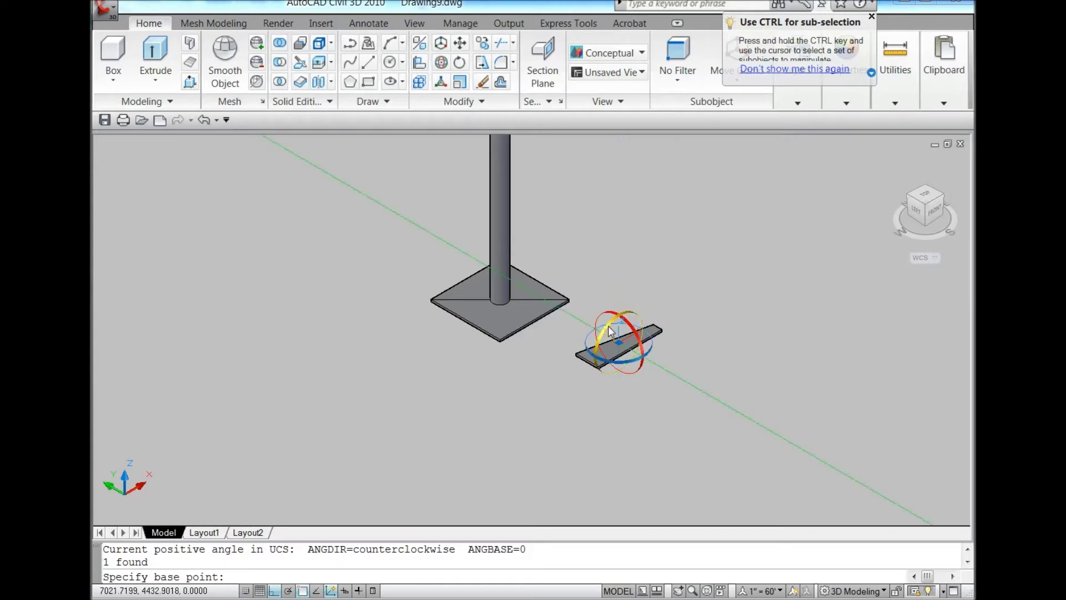
pyautogui.click(618, 339)
pyautogui.click(635, 249)
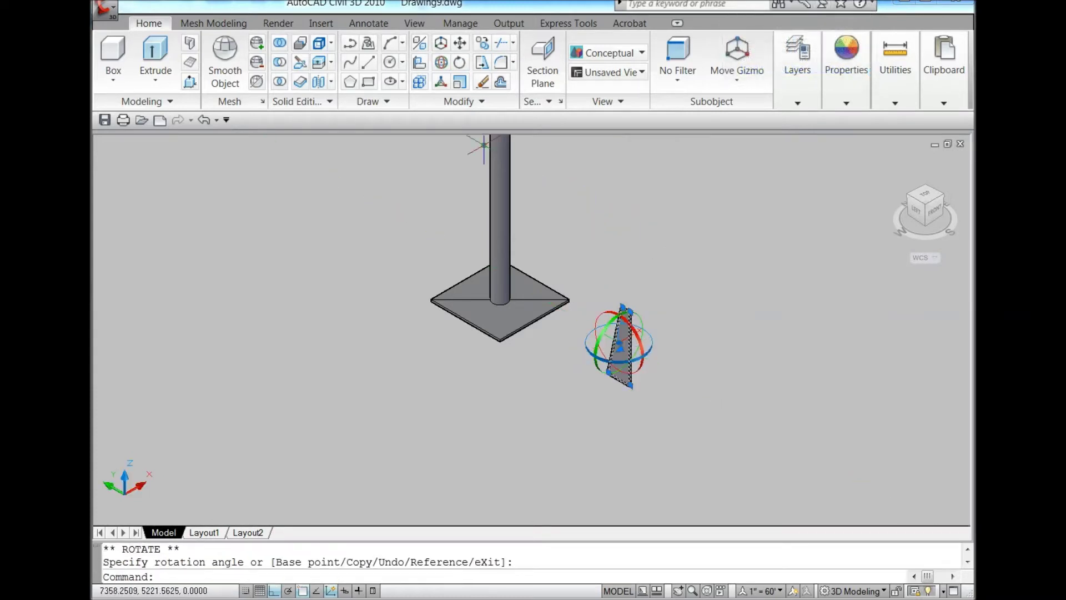
# Step: Move the gusset from its bottom corner to the pole's quadrant point
pyautogui.write('m')
pyautogui.press('Return')
pyautogui.scroll(5, 638, 381)
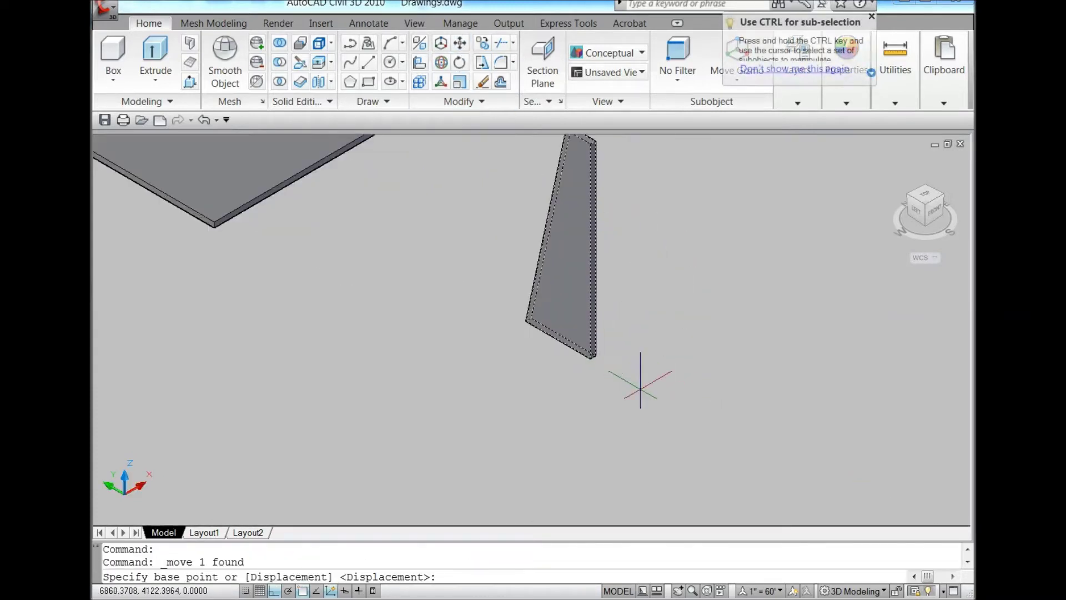
pyautogui.scroll(3, 609, 357)
pyautogui.click(558, 326)
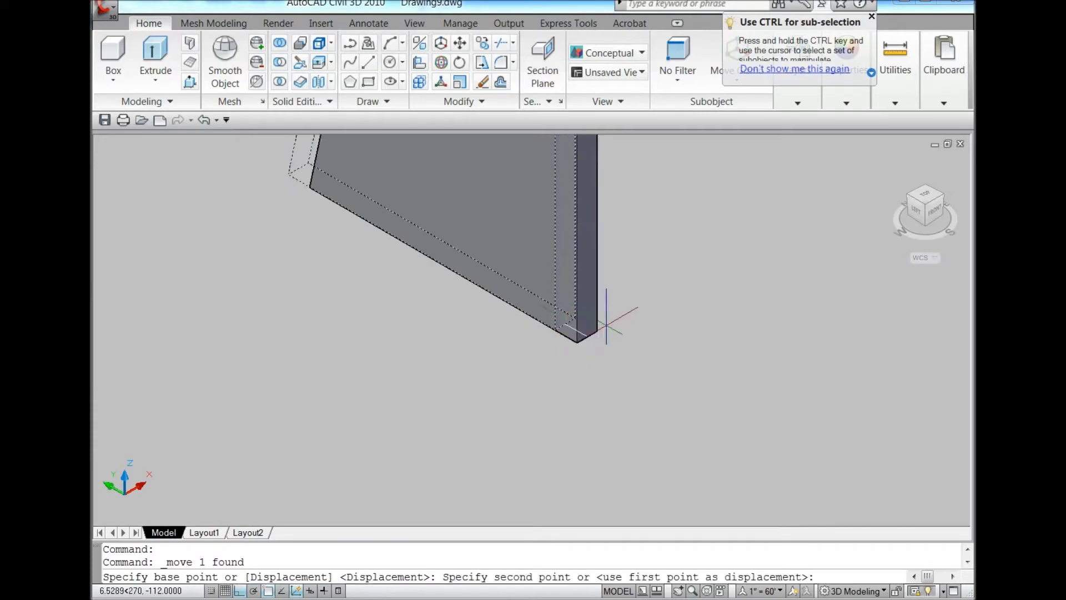
pyautogui.keyDown('shift'); pyautogui.rightClick(655, 328); pyautogui.keyUp('shift')
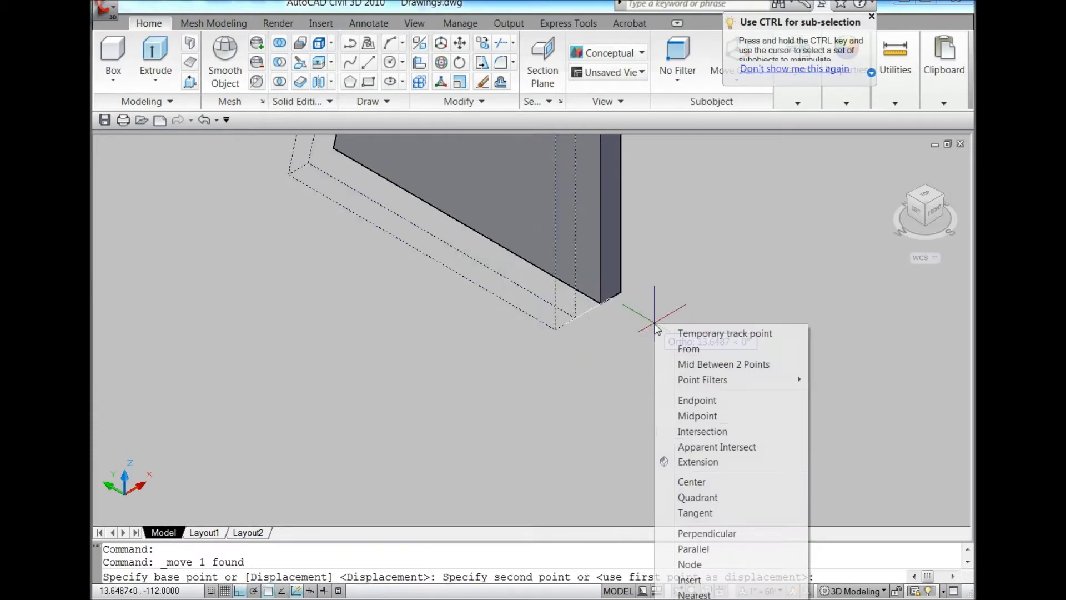
pyautogui.click(728, 497)
pyautogui.scroll(-3, 777, 433)
pyautogui.scroll(-2, 562, 347)
pyautogui.scroll(3, 562, 343)
pyautogui.scroll(4, 547, 333)
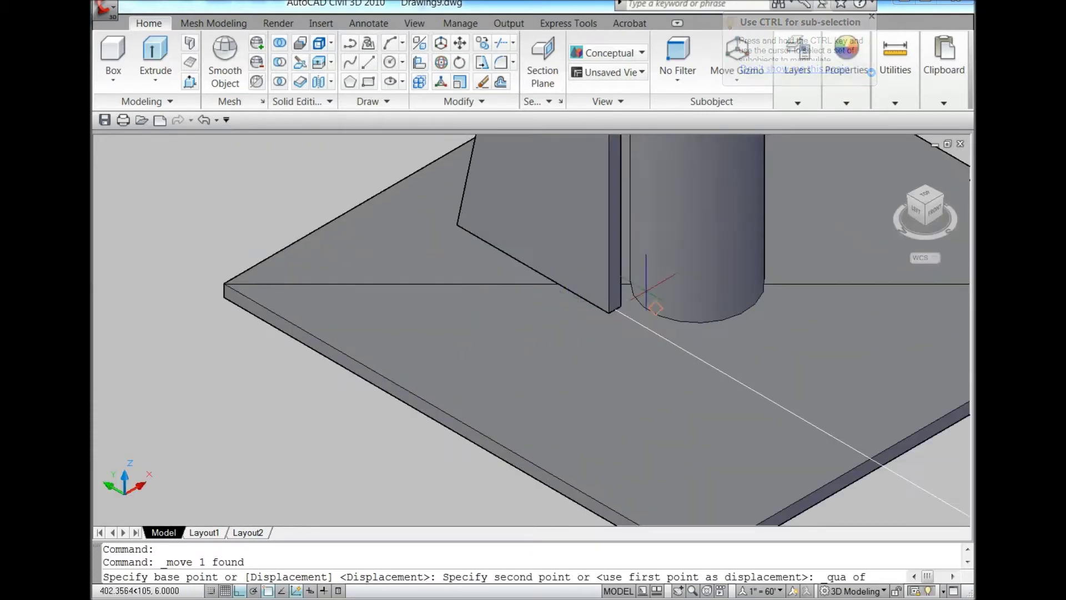
pyautogui.click(656, 259)
pyautogui.scroll(-5, 610, 245)
pyautogui.scroll(-3, 528, 211)
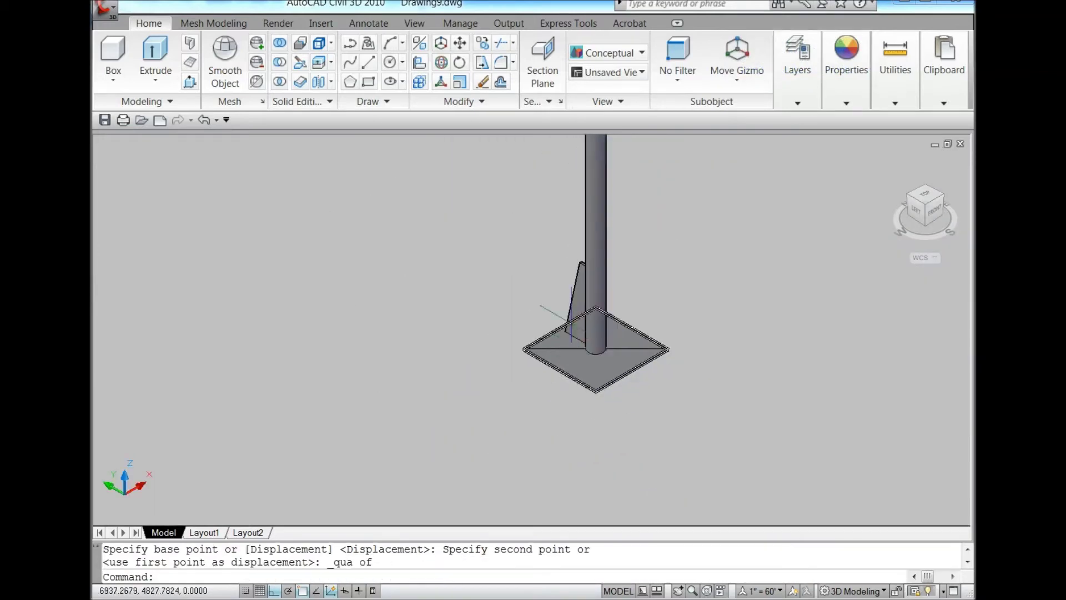
# Step: Polar-array the gusset into four copies, 360 degrees around the pole's centre
pyautogui.click(481, 101)
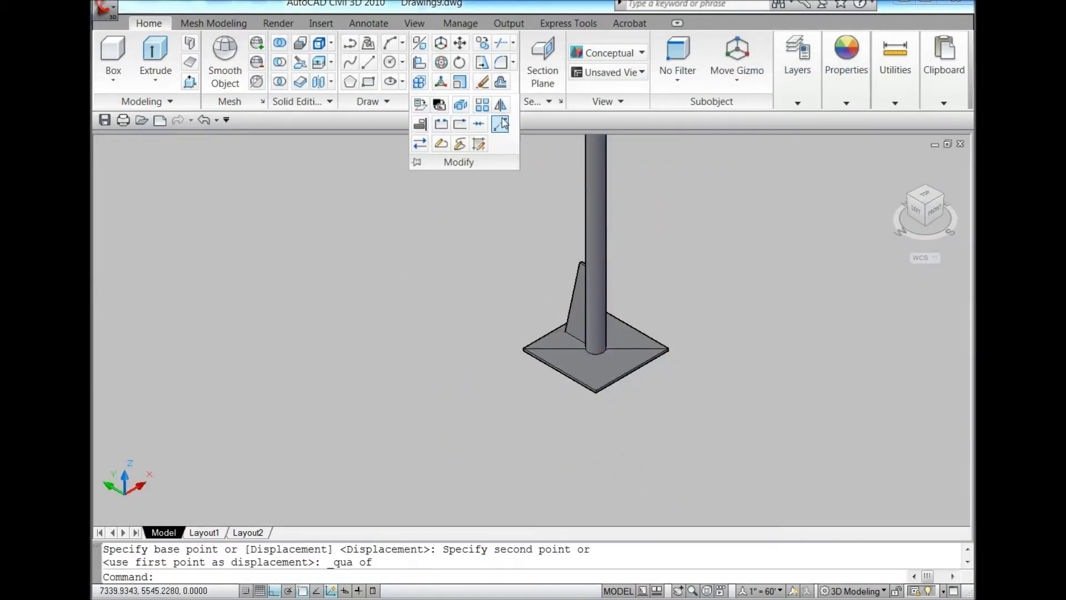
pyautogui.click(482, 104)
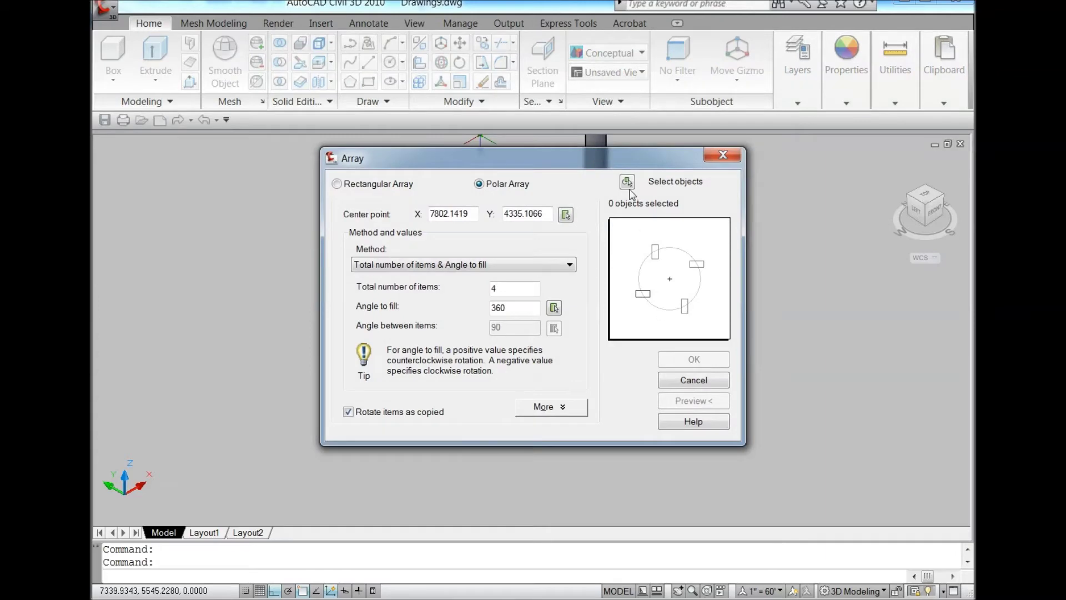
pyautogui.click(627, 183)
pyautogui.click(580, 302)
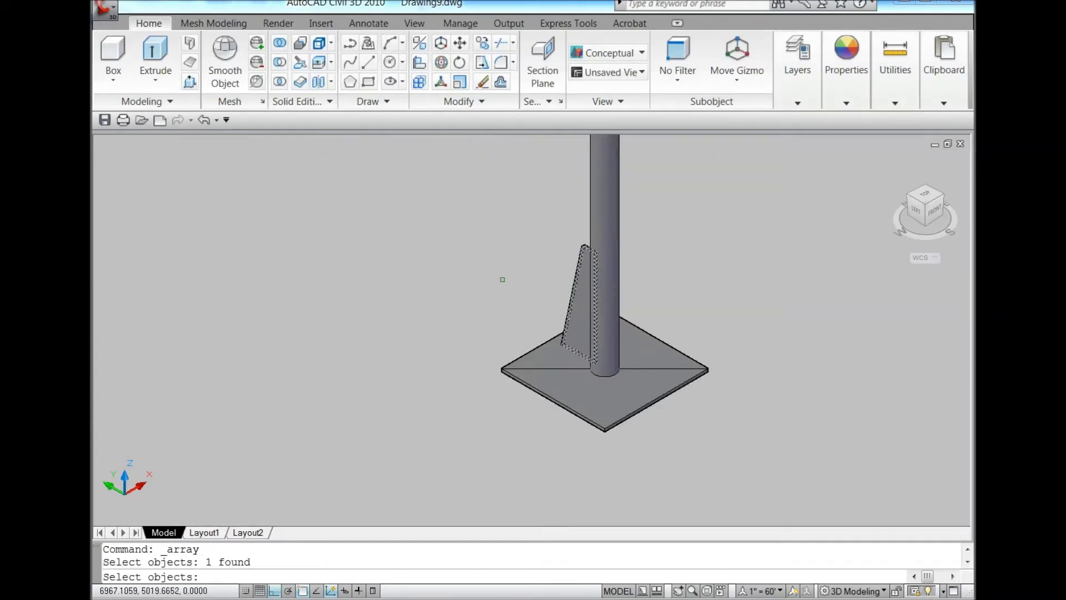
pyautogui.press('Return')
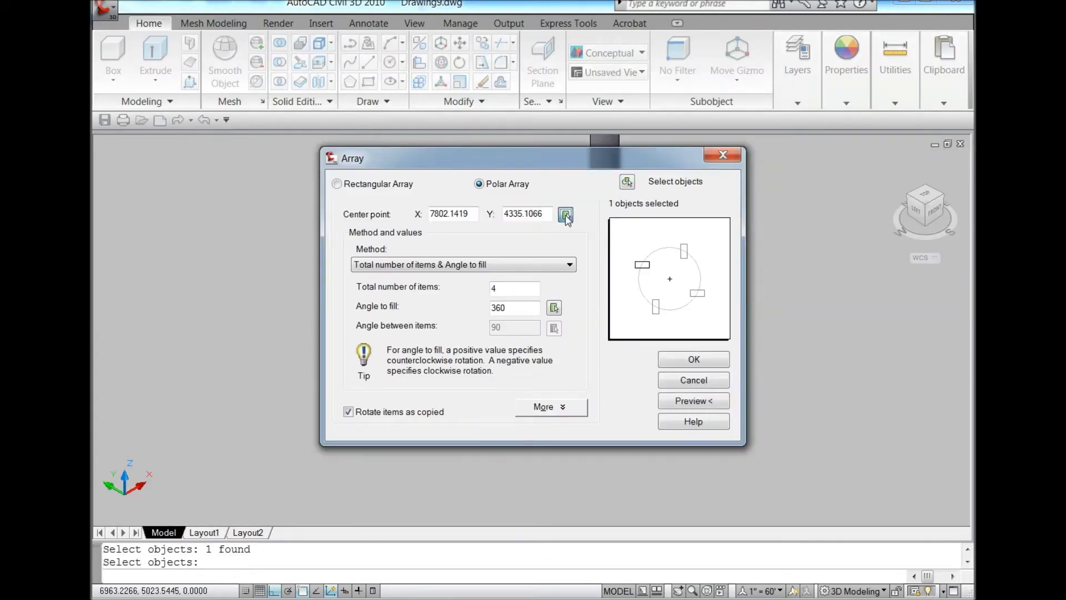
pyautogui.click(565, 215)
pyautogui.click(604, 368)
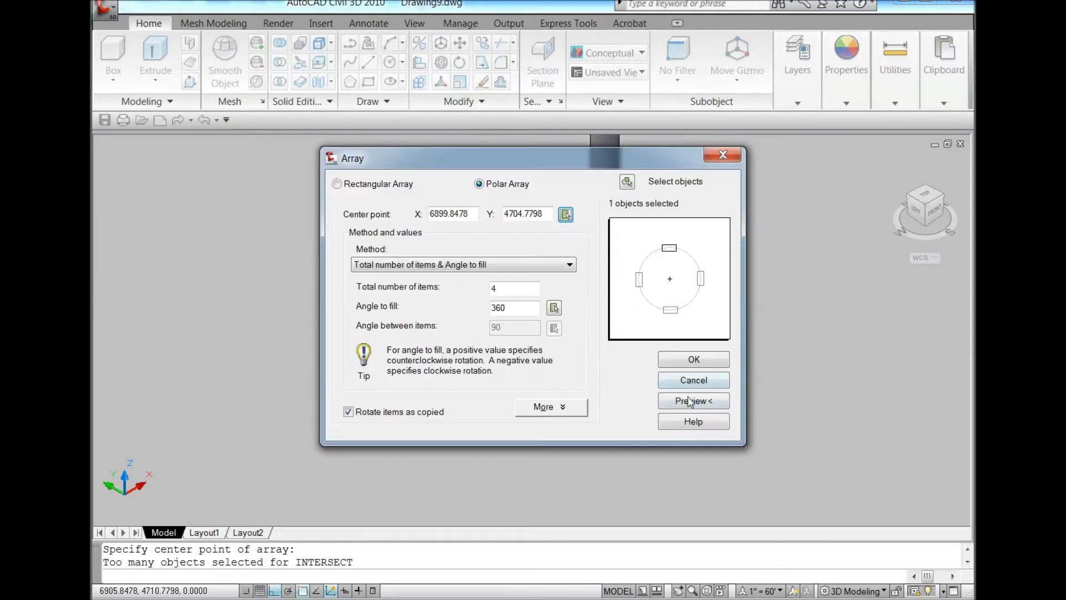
pyautogui.click(694, 401)
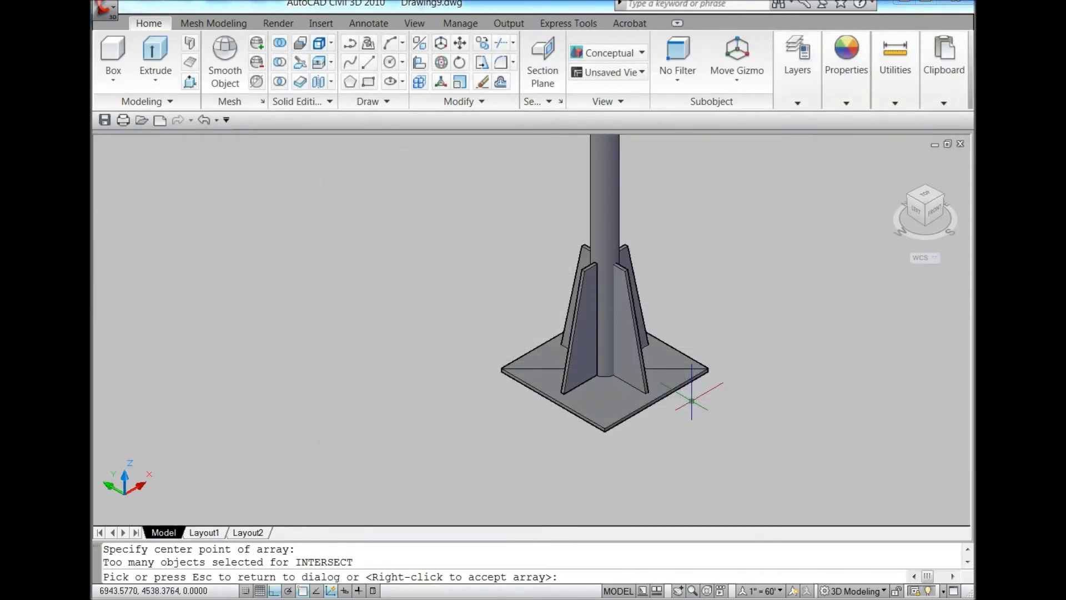
pyautogui.click(691, 401)
pyautogui.press('Return')
# Step: Zoom out and view the base plate and gussets from Top
pyautogui.scroll(3, 733, 286)
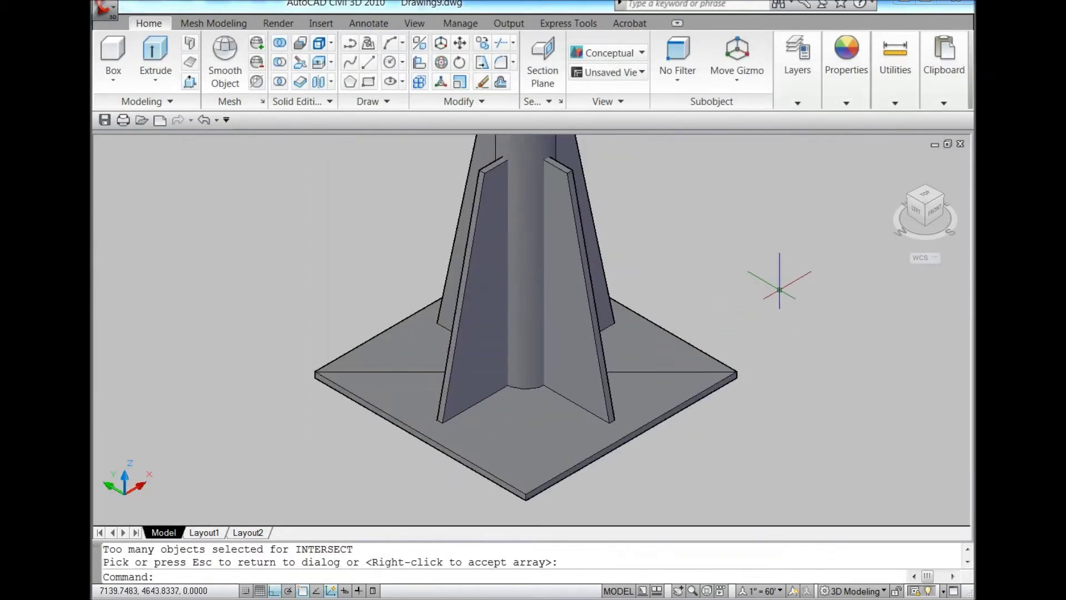
pyautogui.scroll(-2, 698, 305)
pyautogui.scroll(-2, 567, 385)
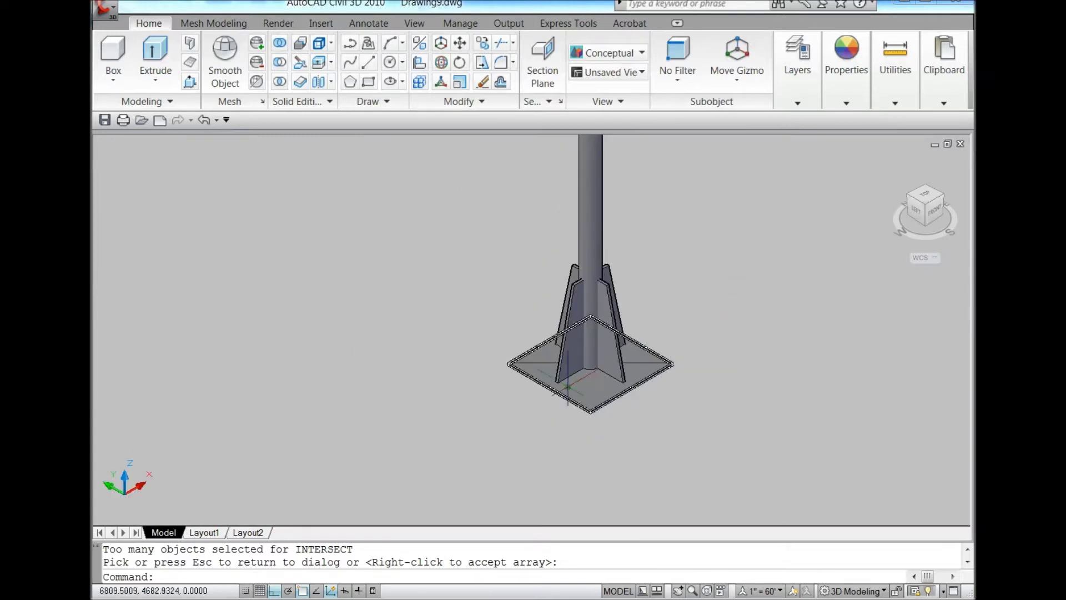
pyautogui.scroll(-2, 561, 397)
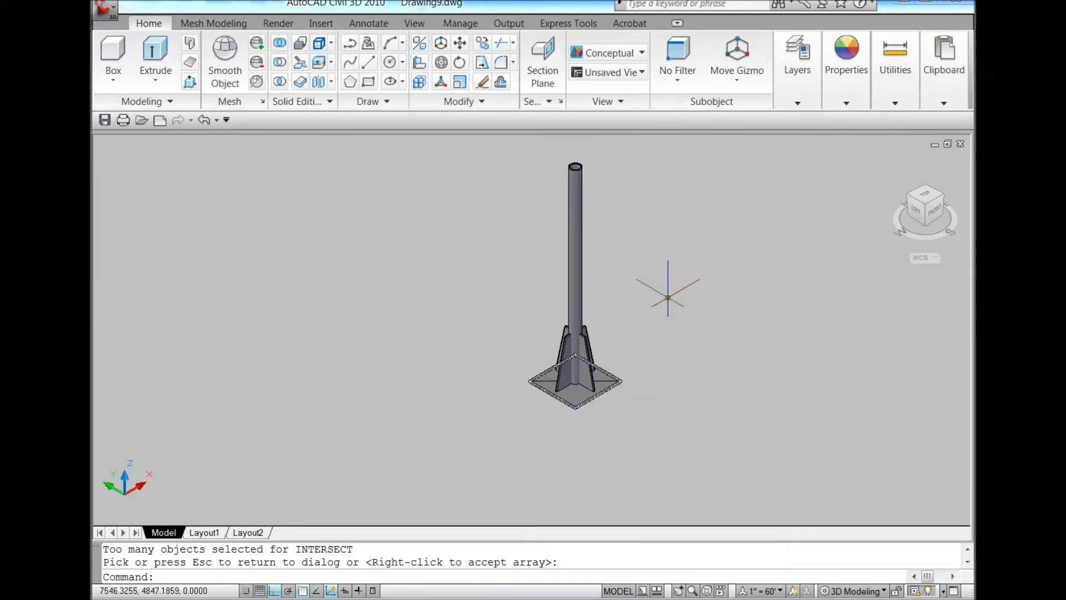
pyautogui.click(924, 194)
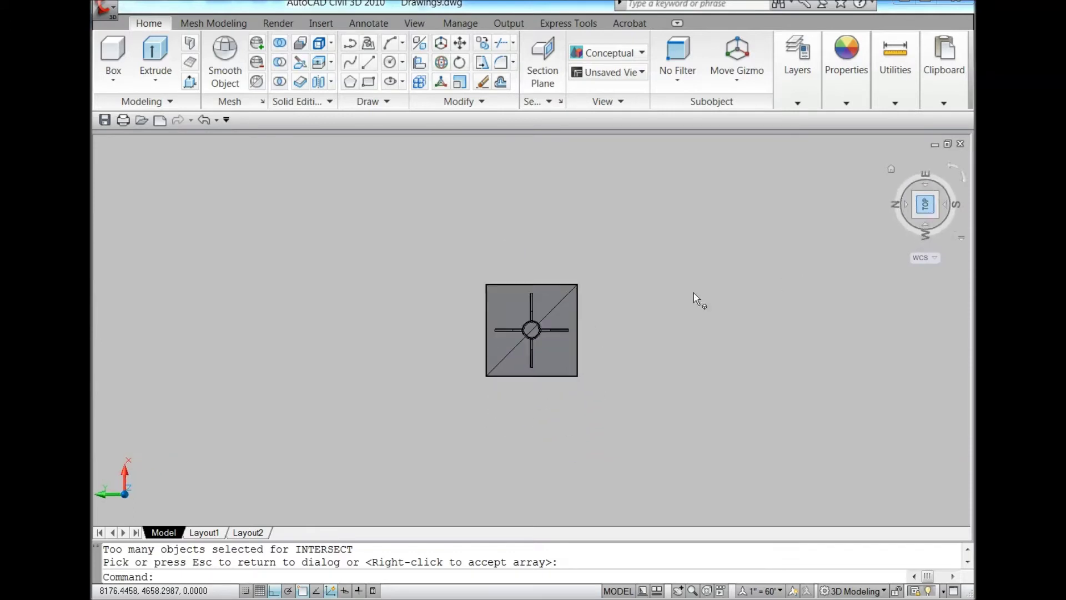
# Step: Draw the U-channel polyline beside the plate with 50, 75, 50, 5, 45 and 65-unit segments
pyautogui.click(350, 43)
pyautogui.scroll(2, 627, 341)
pyautogui.scroll(3, 637, 326)
pyautogui.click(637, 311)
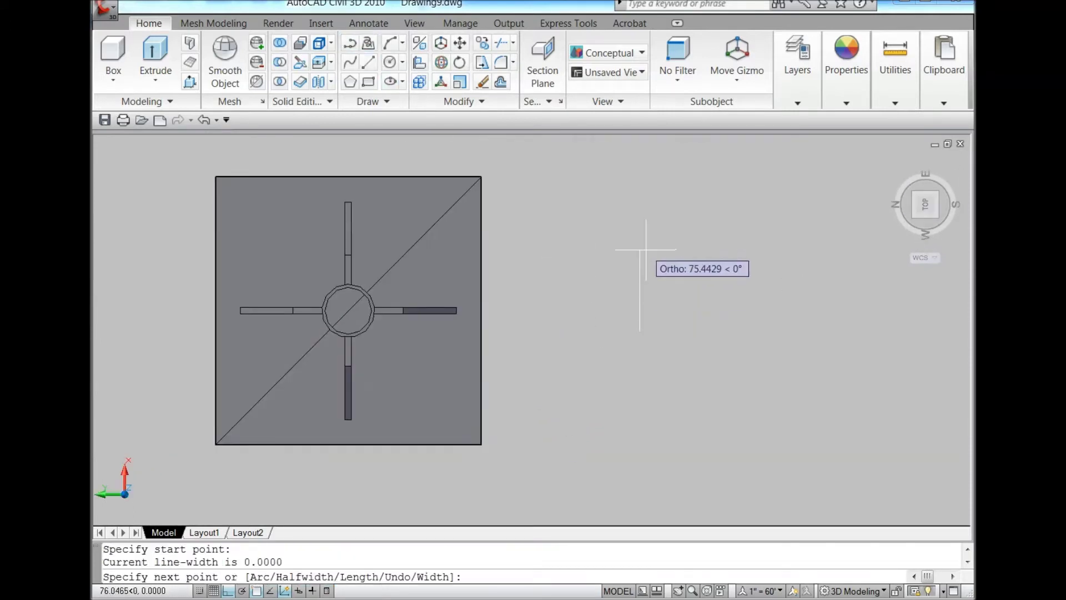
pyautogui.scroll(3, 637, 281)
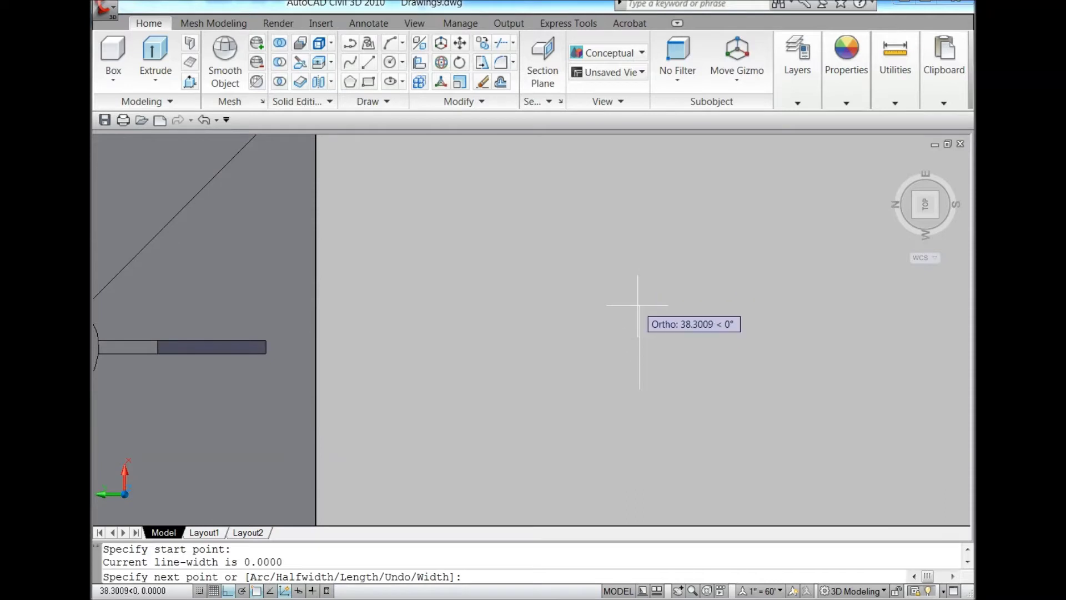
pyautogui.write('50')
pyautogui.press('Return')
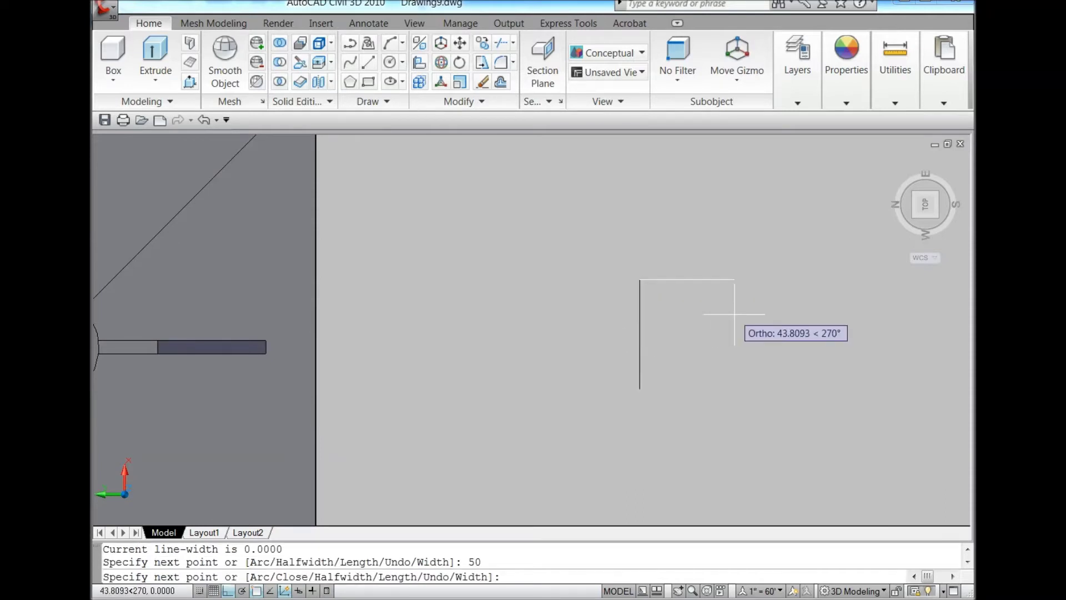
pyautogui.write('75')
pyautogui.press('Return')
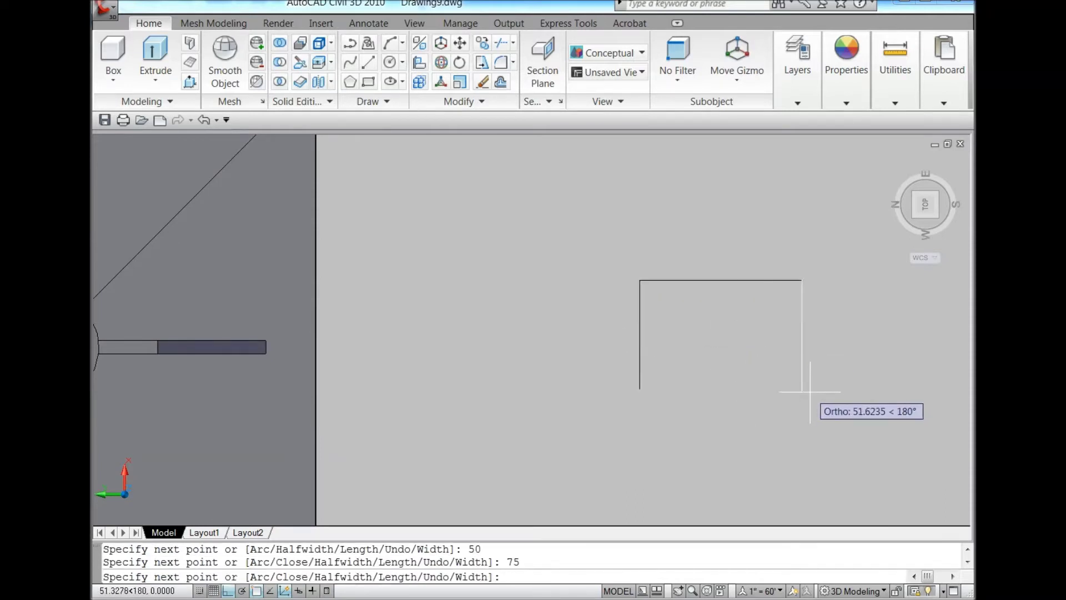
pyautogui.write('50')
pyautogui.press('Return')
pyautogui.write('5')
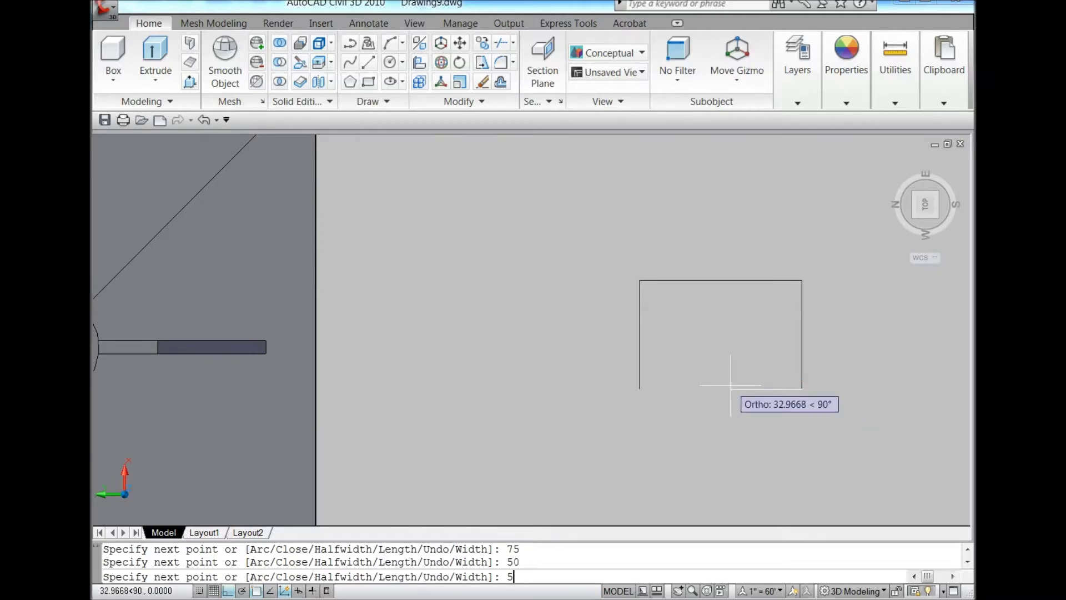
pyautogui.press('Return')
pyautogui.press('Return')
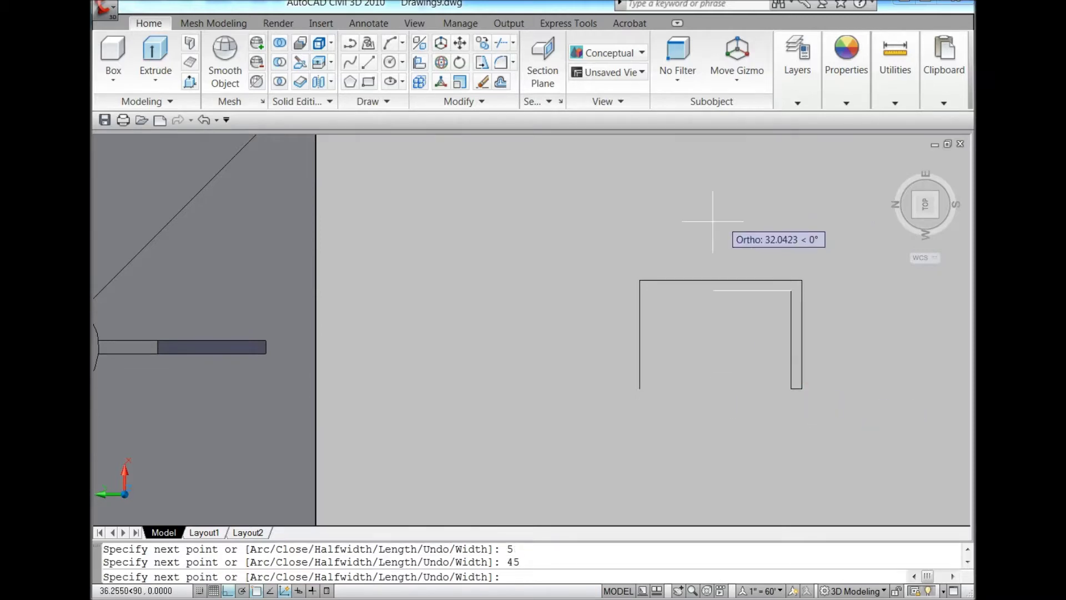
pyautogui.write('65')
pyautogui.press('Return')
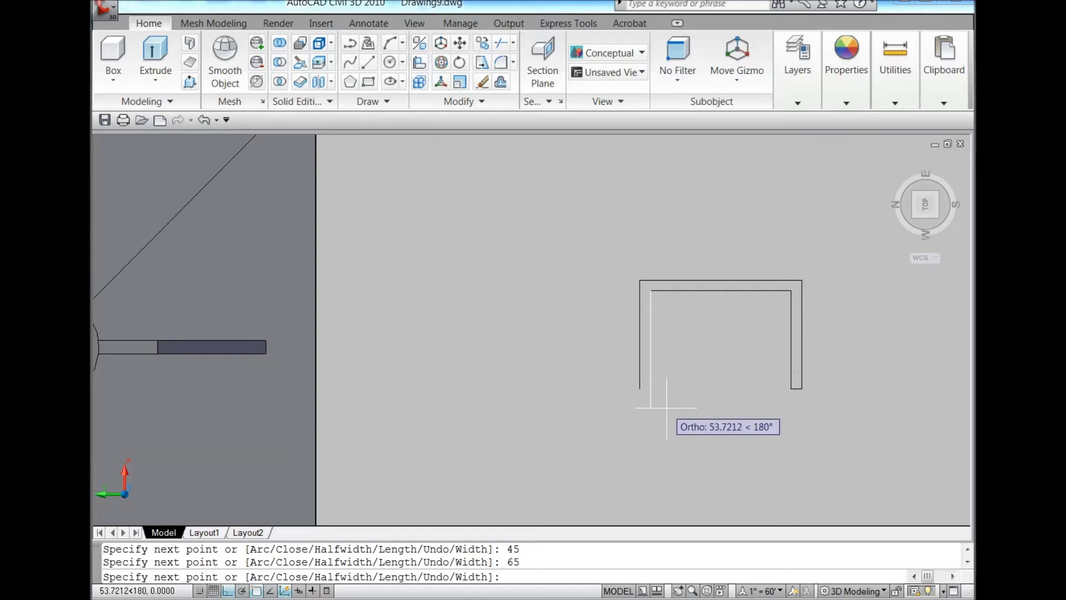
pyautogui.write('45')
pyautogui.press('Return')
pyautogui.press('Return')
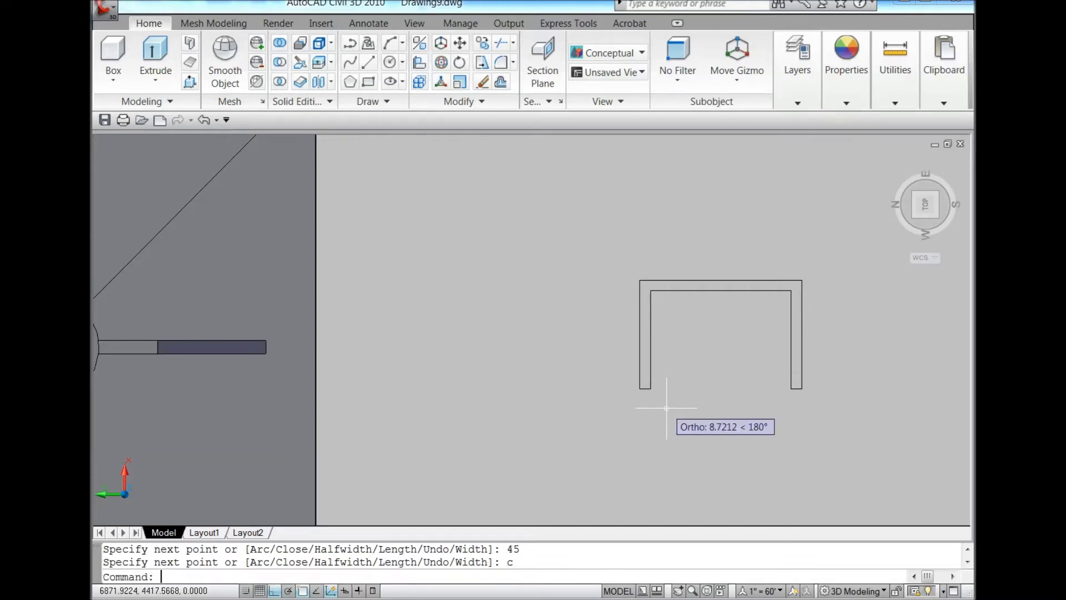
# Step: Set the fillet radius to 5 and round the channel's inner top-left corner
pyautogui.click(500, 64)
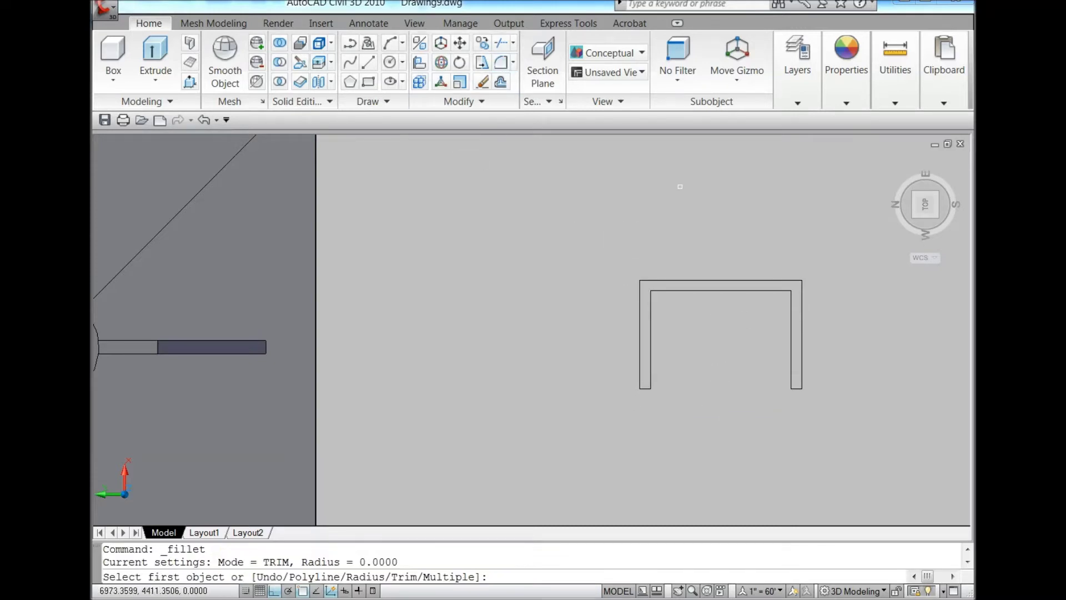
pyautogui.write('r')
pyautogui.press('Return')
pyautogui.scroll(3, 672, 247)
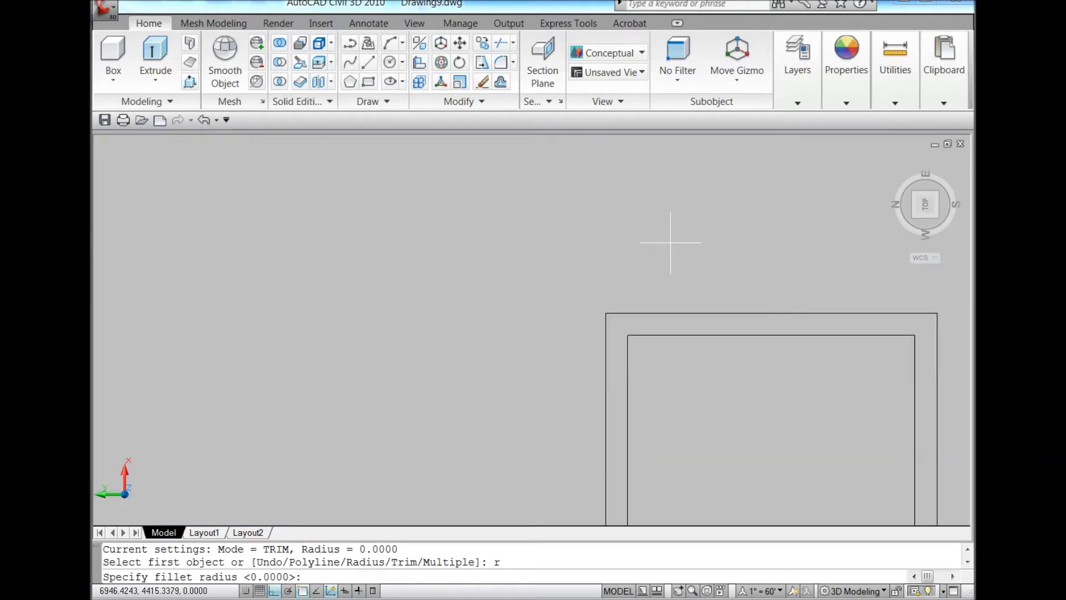
pyautogui.write('5')
pyautogui.press('Return')
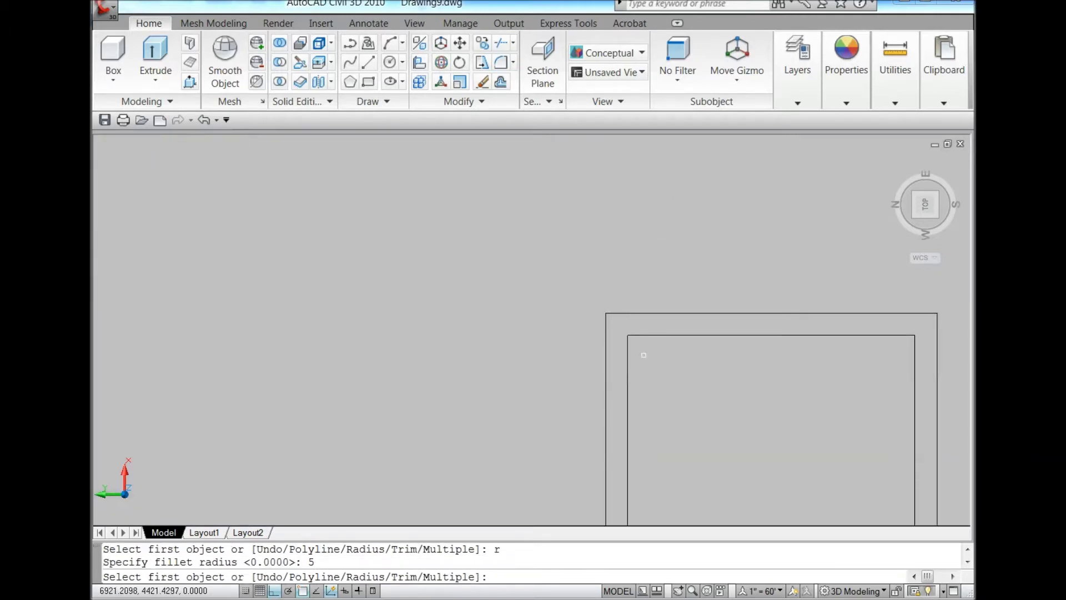
pyautogui.scroll(2, 644, 355)
pyautogui.press('Return')
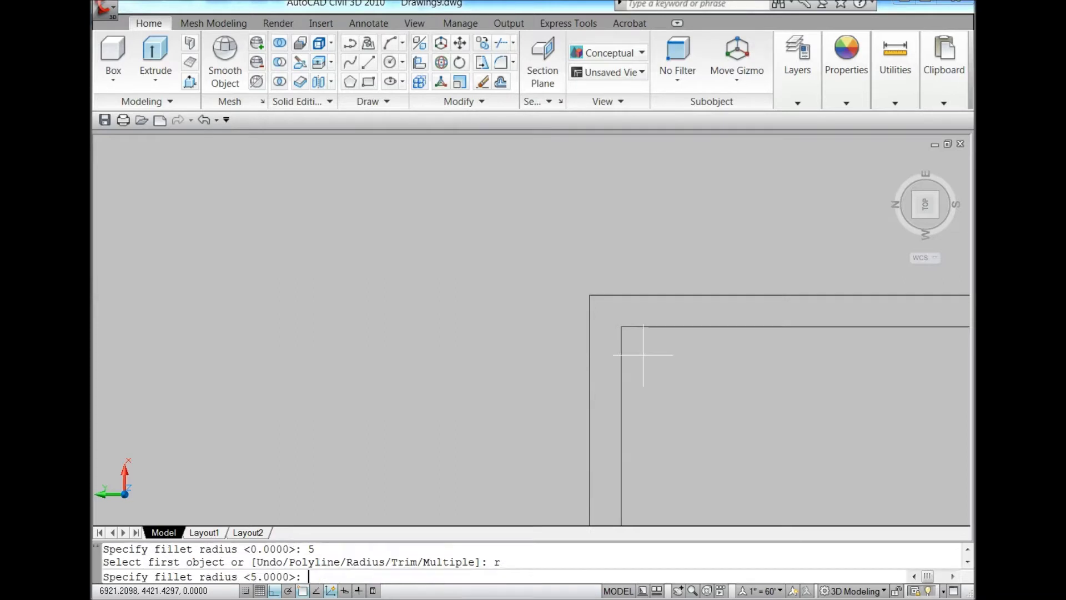
pyautogui.press('Return')
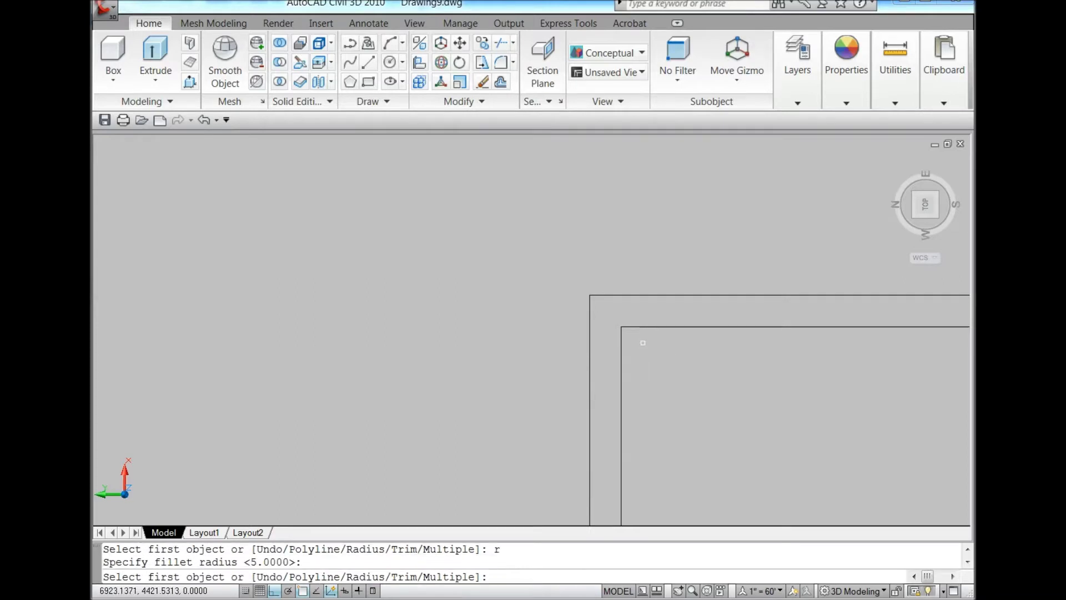
pyautogui.click(637, 327)
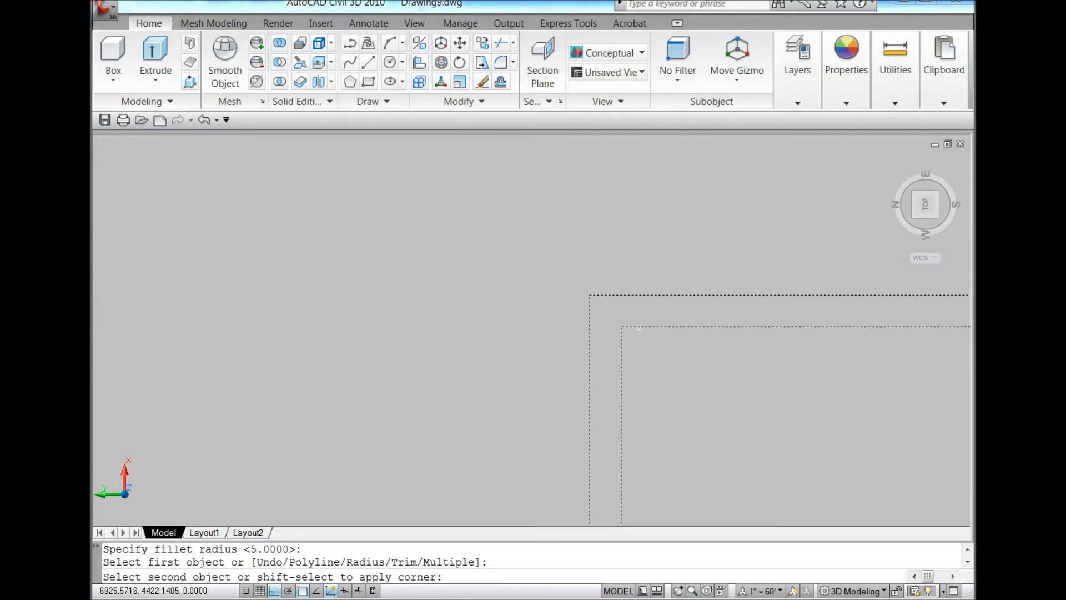
pyautogui.click(620, 361)
pyautogui.scroll(-3, 523, 309)
# Step: Round the channel's inner top-right corner with the same radius 5 fillet
pyautogui.press('Return')
pyautogui.scroll(5, 716, 333)
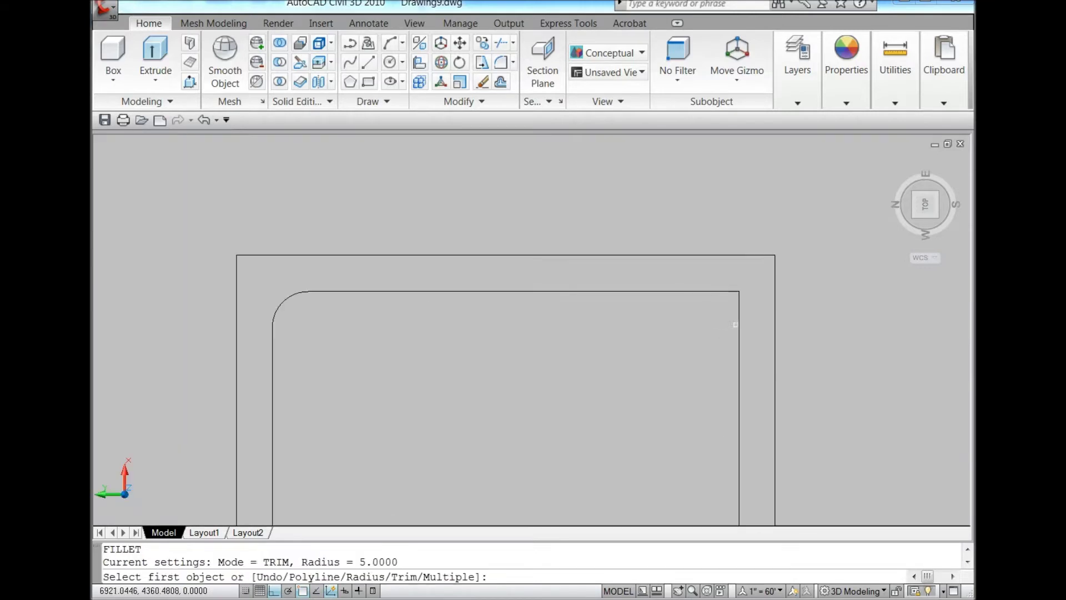
pyautogui.click(737, 325)
pyautogui.click(714, 288)
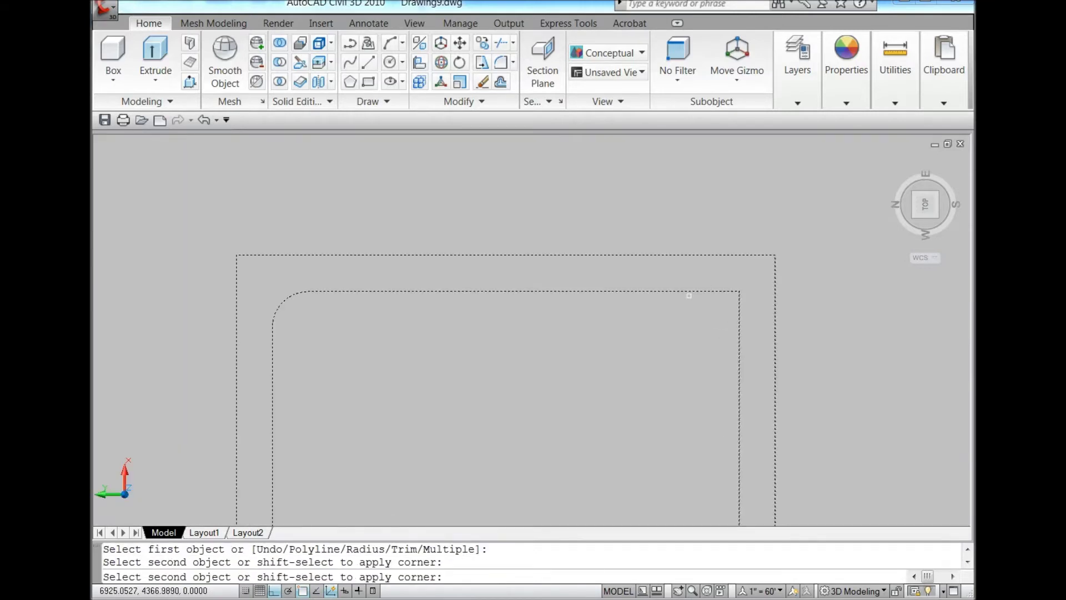
pyautogui.click(691, 291)
pyautogui.scroll(-4, 605, 336)
# Step: Fillet the inner corners at both leg tips with radius 2.5
pyautogui.press('Return')
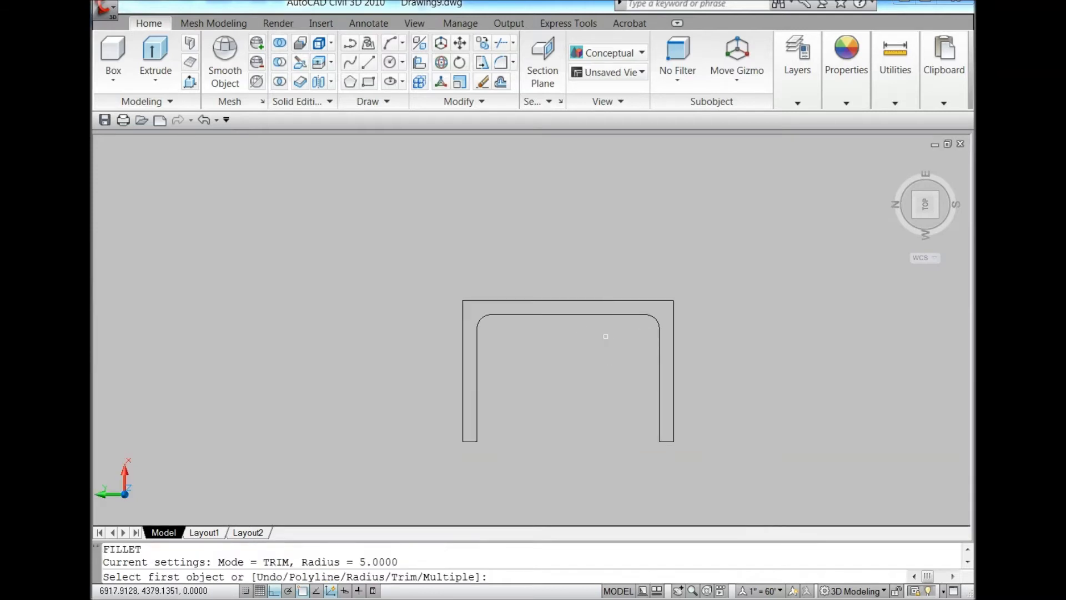
pyautogui.write('r')
pyautogui.press('Return')
pyautogui.write('2.5')
pyautogui.press('Return')
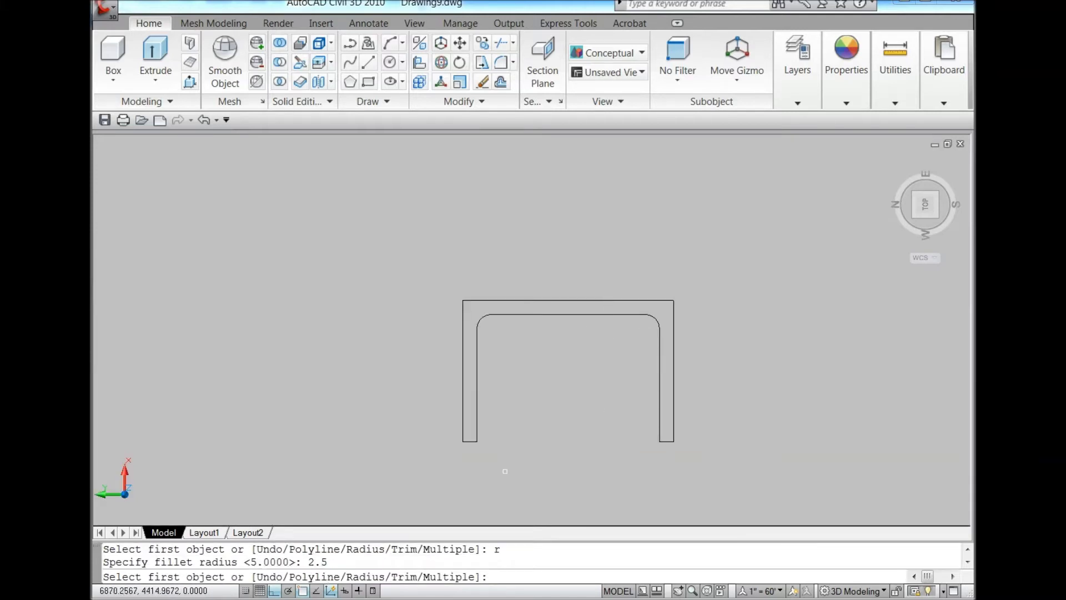
pyautogui.scroll(3, 504, 471)
pyautogui.click(448, 420)
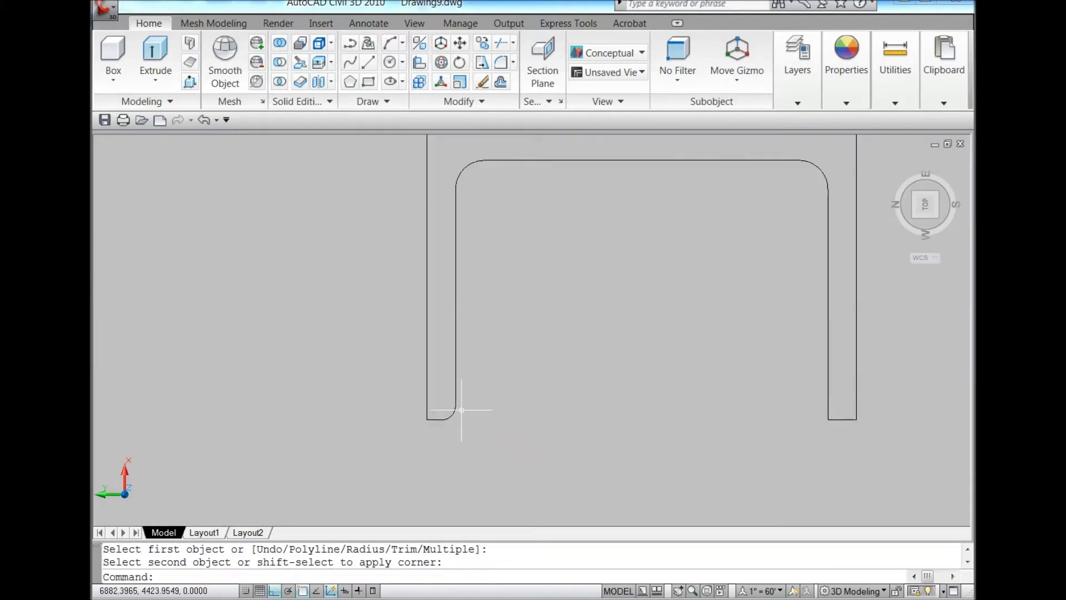
pyautogui.press('Return')
pyautogui.click(839, 419)
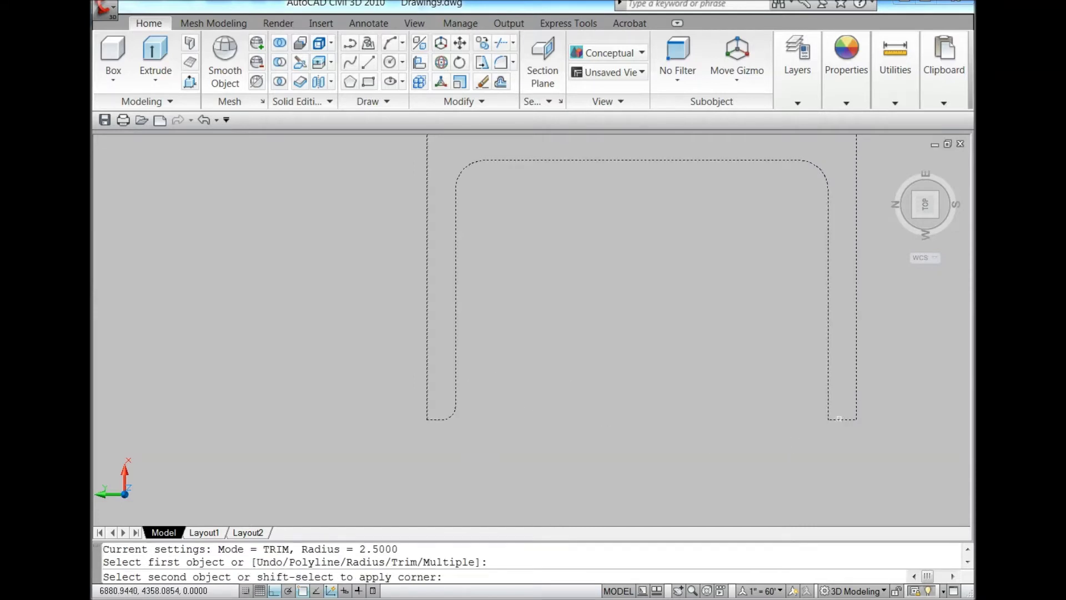
pyautogui.click(829, 411)
pyautogui.scroll(-2, 828, 410)
pyautogui.scroll(-2, 692, 404)
# Step: Switch to an isometric view and extrude the U outline 510 units into a channel
pyautogui.press('Escape')
pyautogui.click(785, 371)
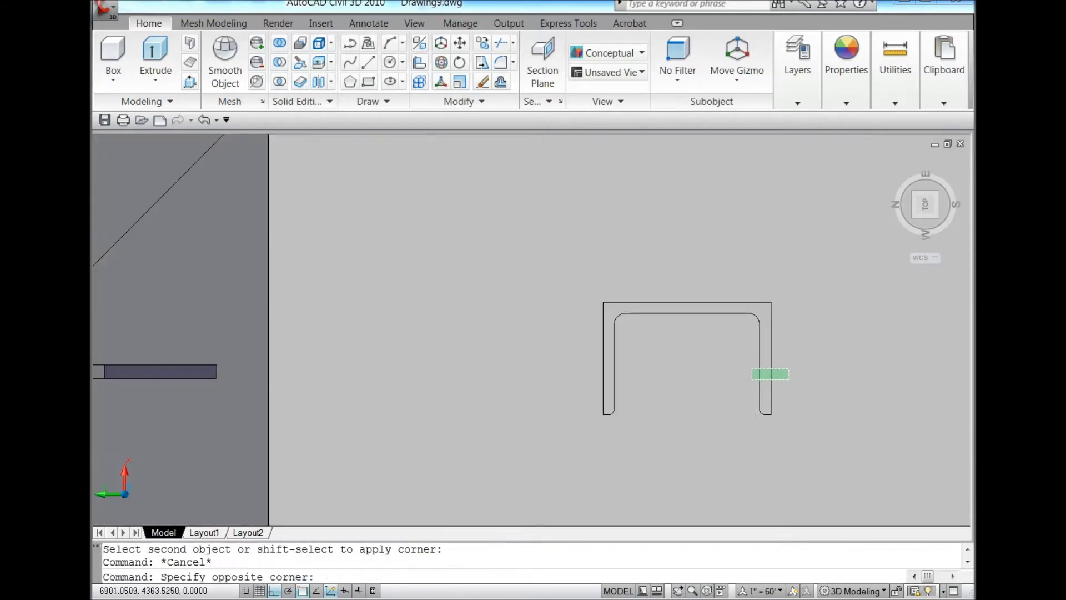
pyautogui.click(752, 376)
pyautogui.click(916, 219)
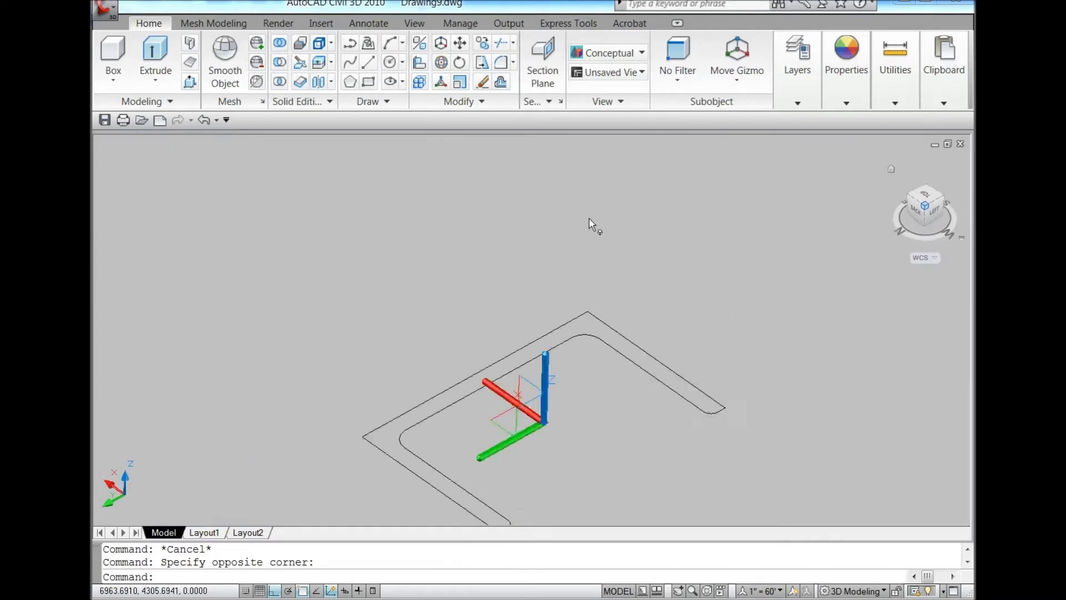
pyautogui.click(155, 53)
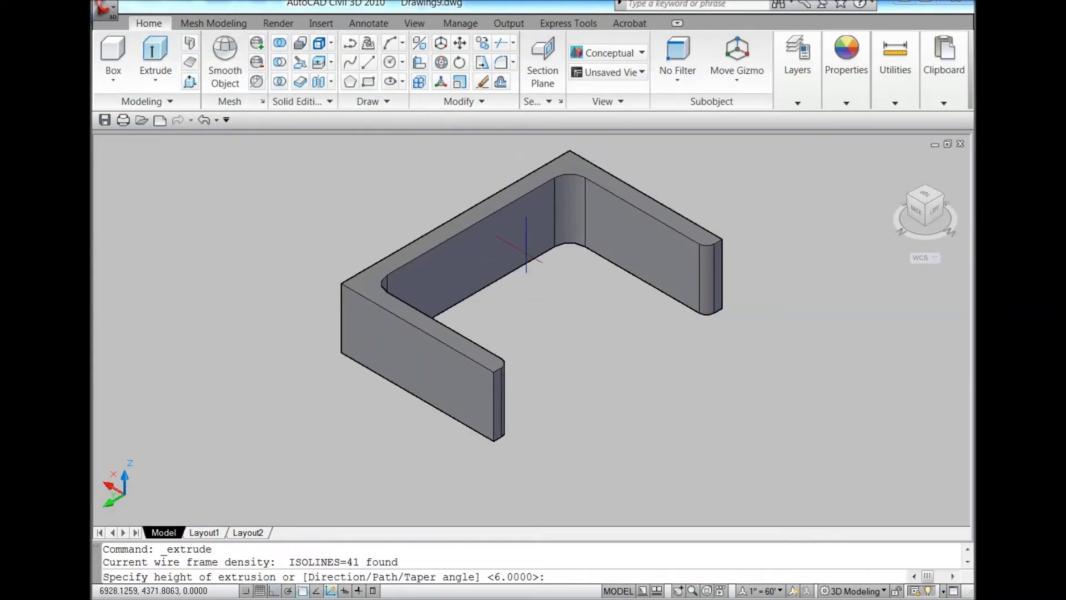
pyautogui.write('510')
pyautogui.press('Return')
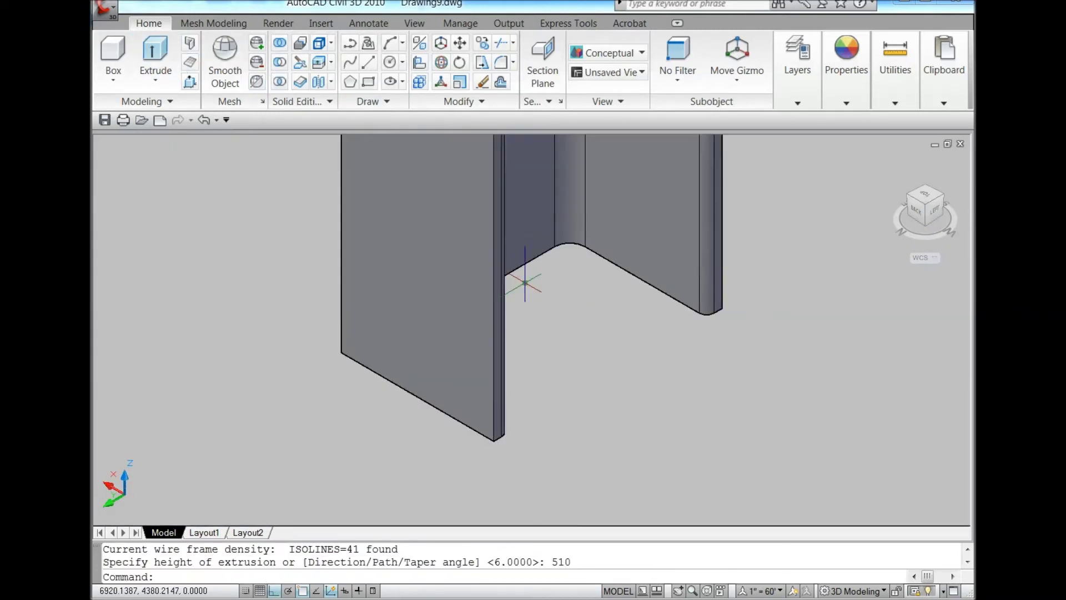
# Step: Zoom around the channel and start a line at its top corner, then cancel it
pyautogui.scroll(-3, 522, 289)
pyautogui.scroll(-2, 516, 266)
pyautogui.scroll(2, 525, 222)
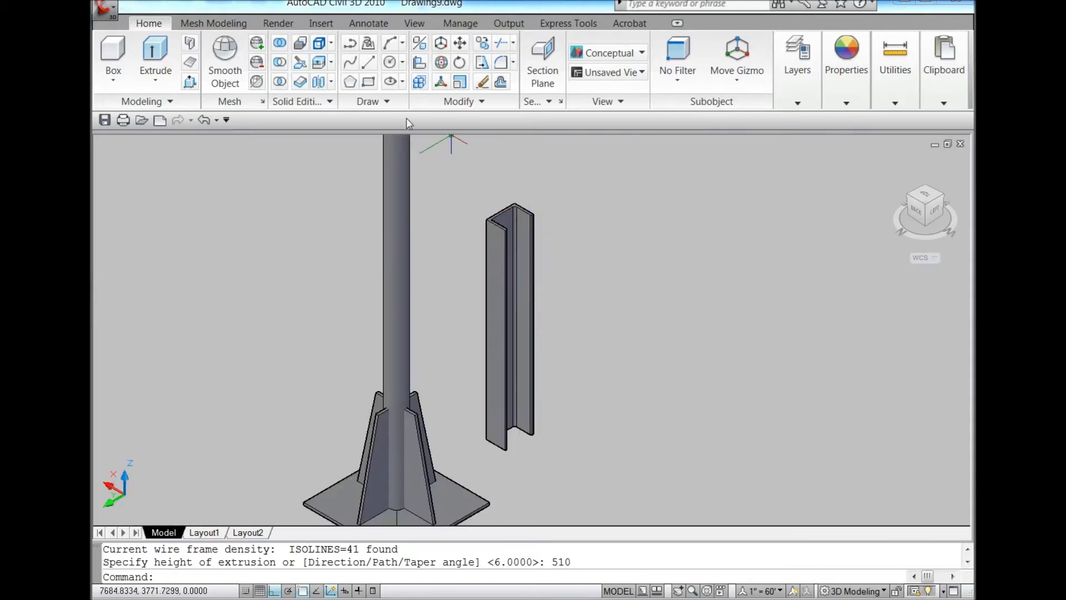
pyautogui.scroll(3, 531, 205)
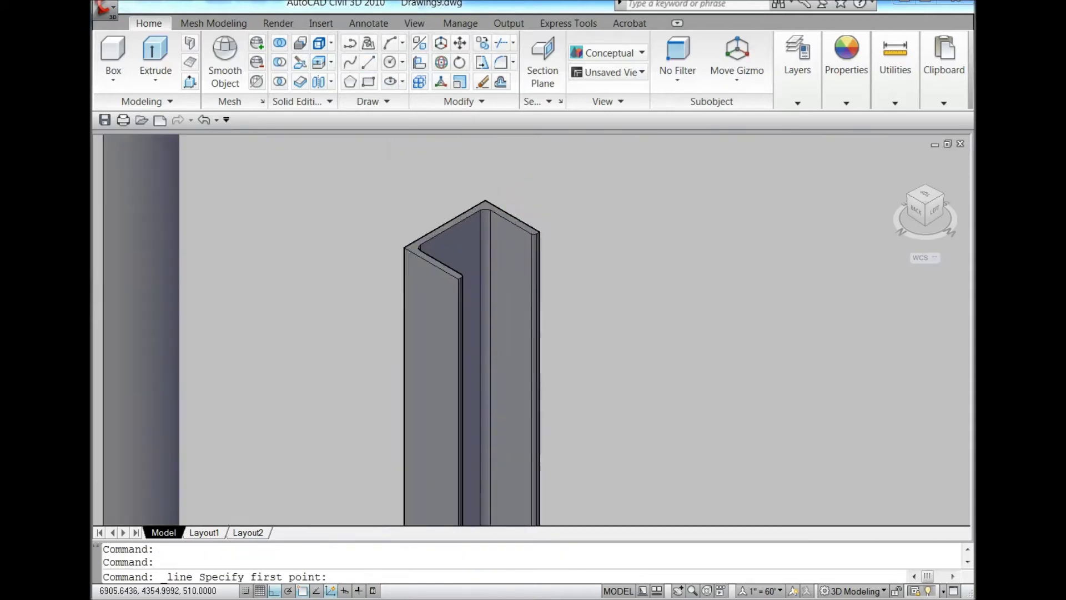
pyautogui.scroll(2, 531, 206)
pyautogui.click(415, 238)
pyautogui.scroll(-3, 416, 232)
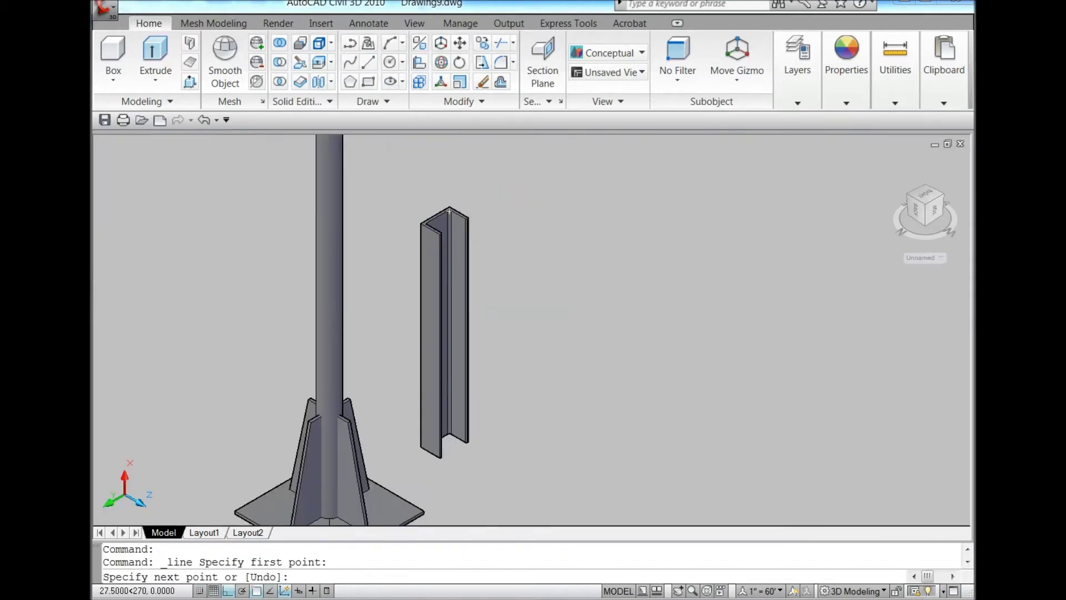
pyautogui.scroll(4, 459, 455)
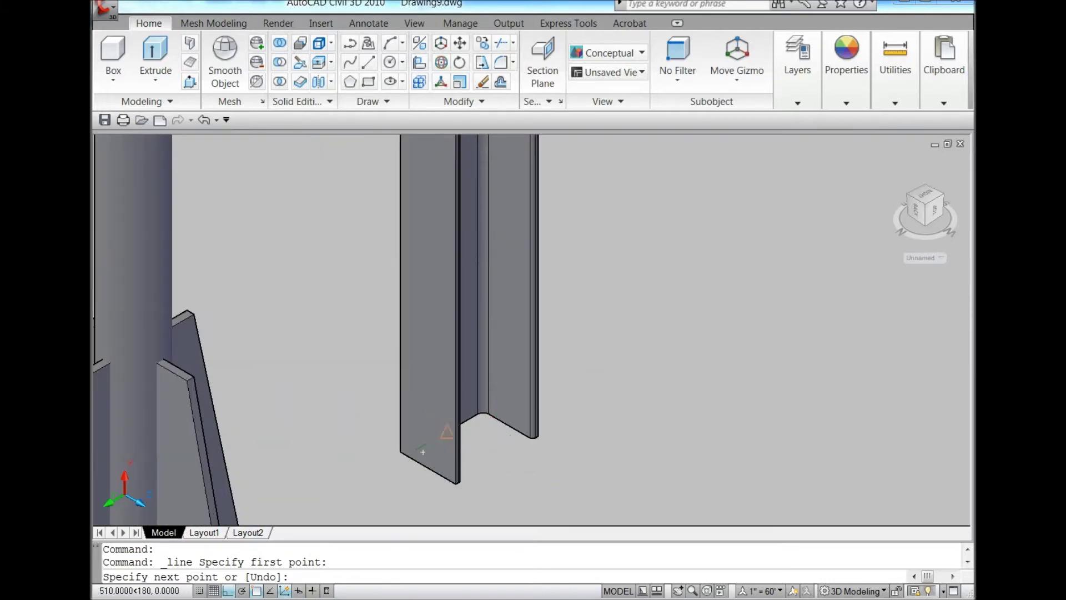
pyautogui.scroll(-3, 422, 451)
pyautogui.press('Escape')
# Step: 3D-rotate the U-channel so it lies horizontal
pyautogui.click(584, 374)
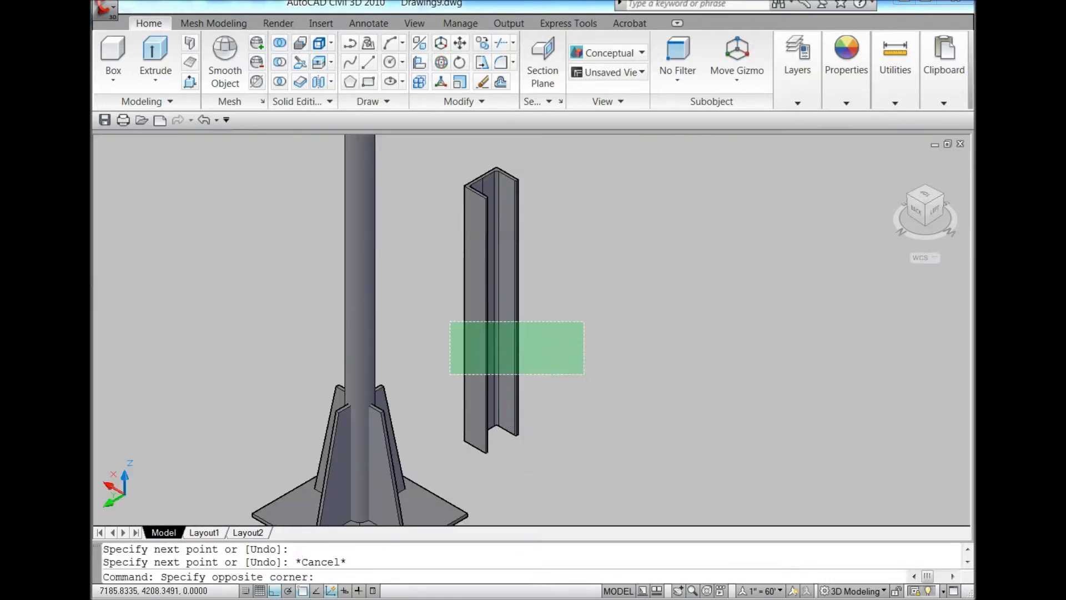
pyautogui.click(450, 322)
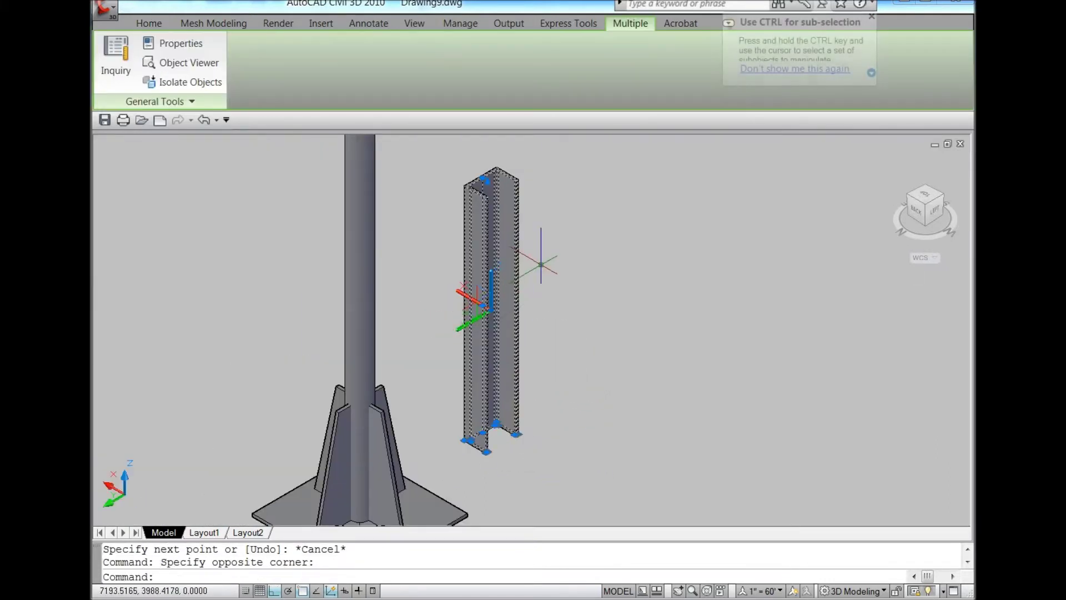
pyautogui.click(160, 27)
pyautogui.click(442, 63)
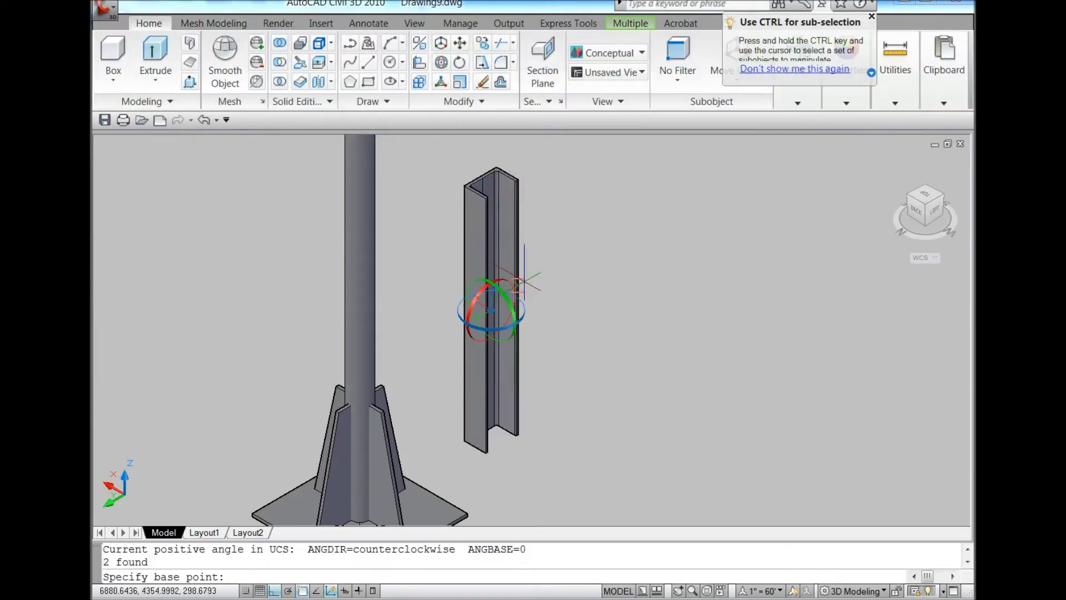
pyautogui.click(511, 304)
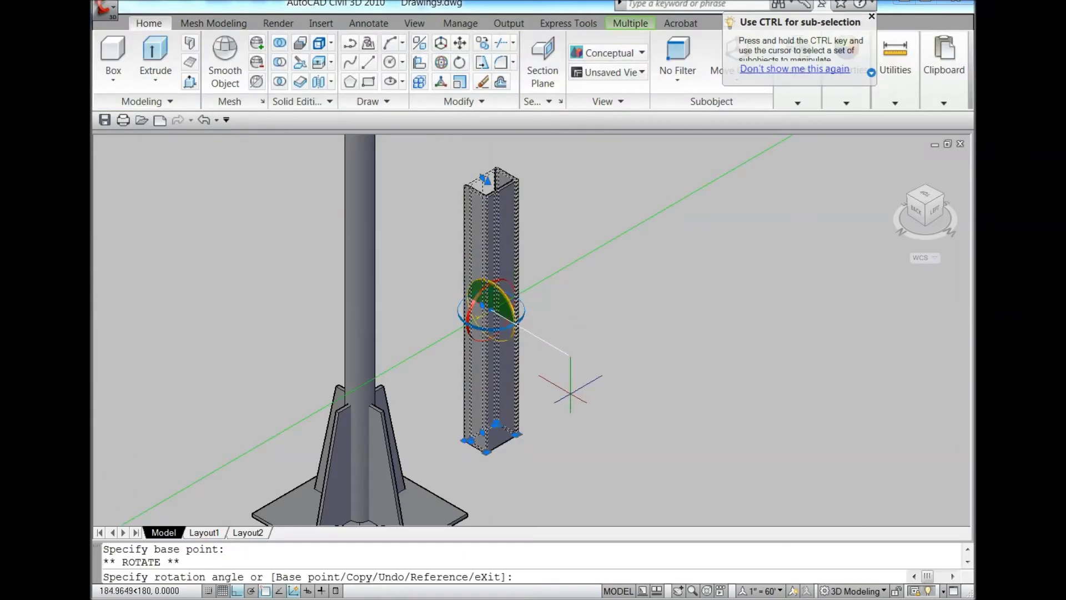
pyautogui.click(573, 233)
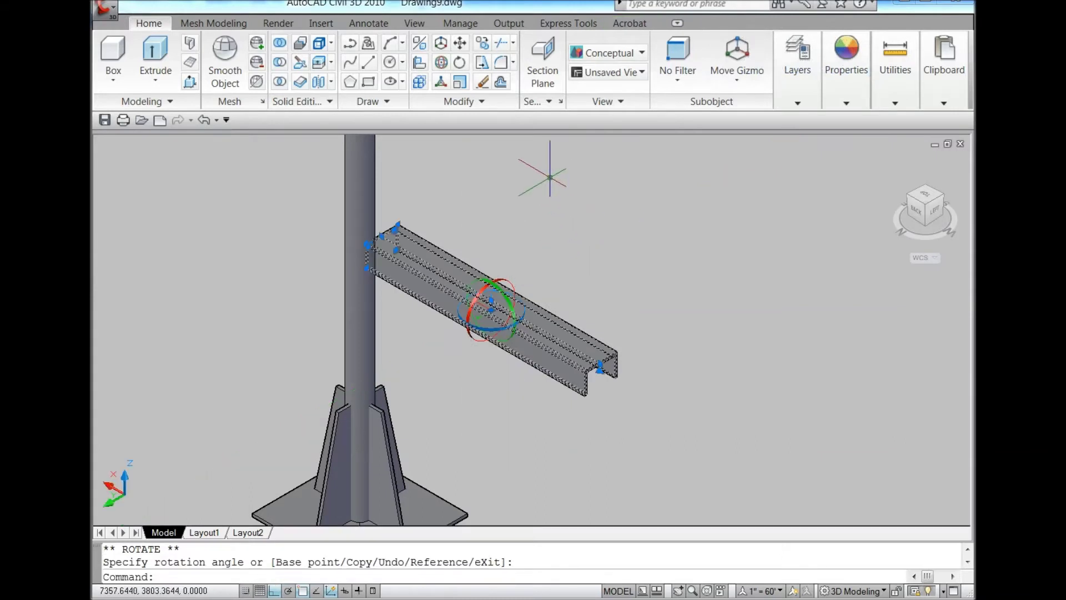
# Step: Move the channel from its midpoint onto the top centre of the pole
pyautogui.click(461, 45)
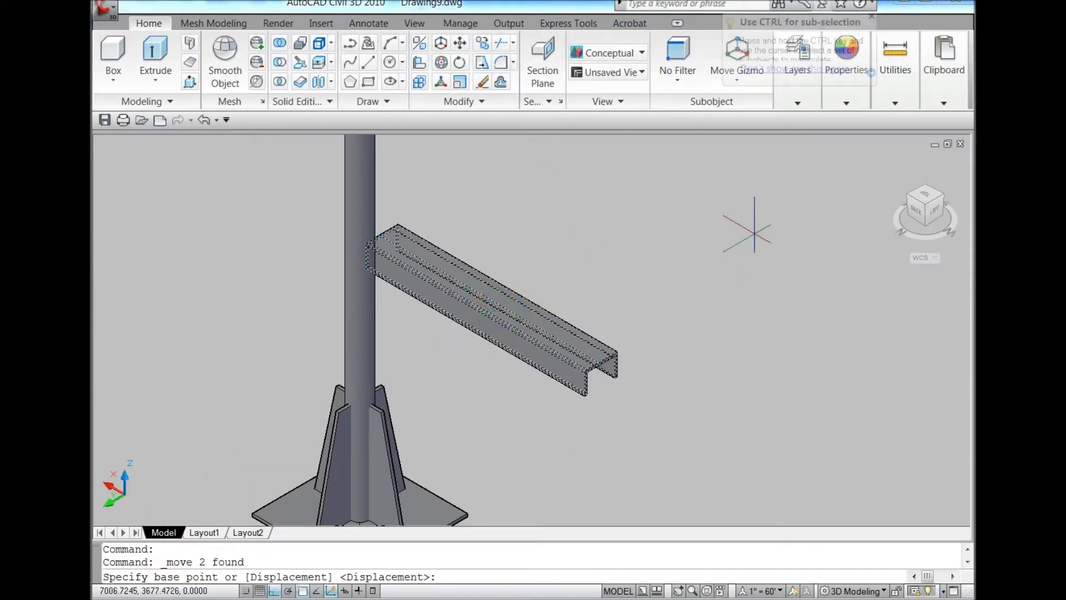
pyautogui.click(931, 201)
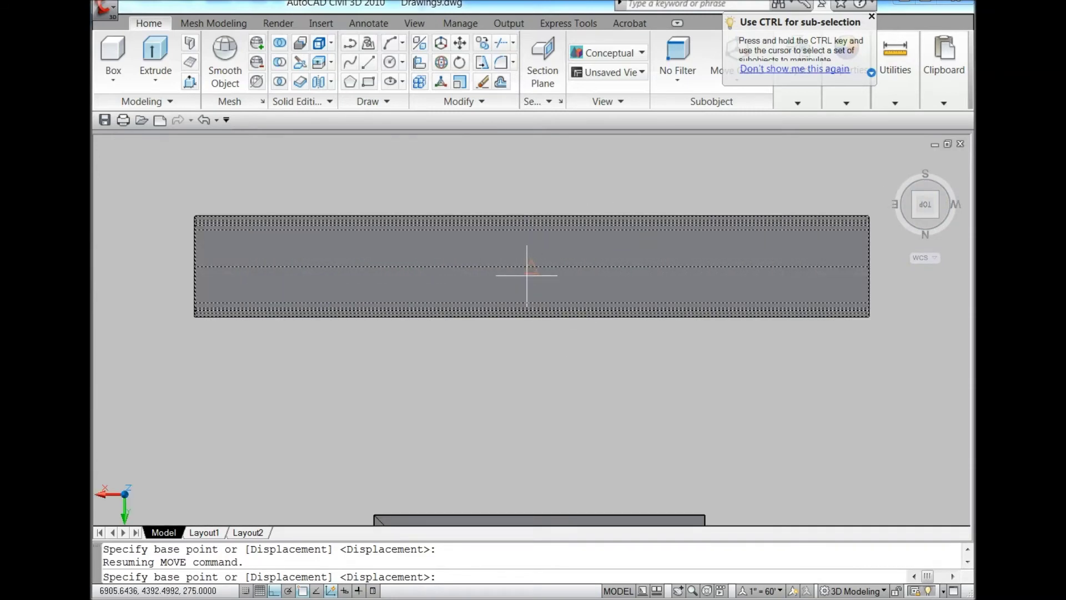
pyautogui.click(532, 266)
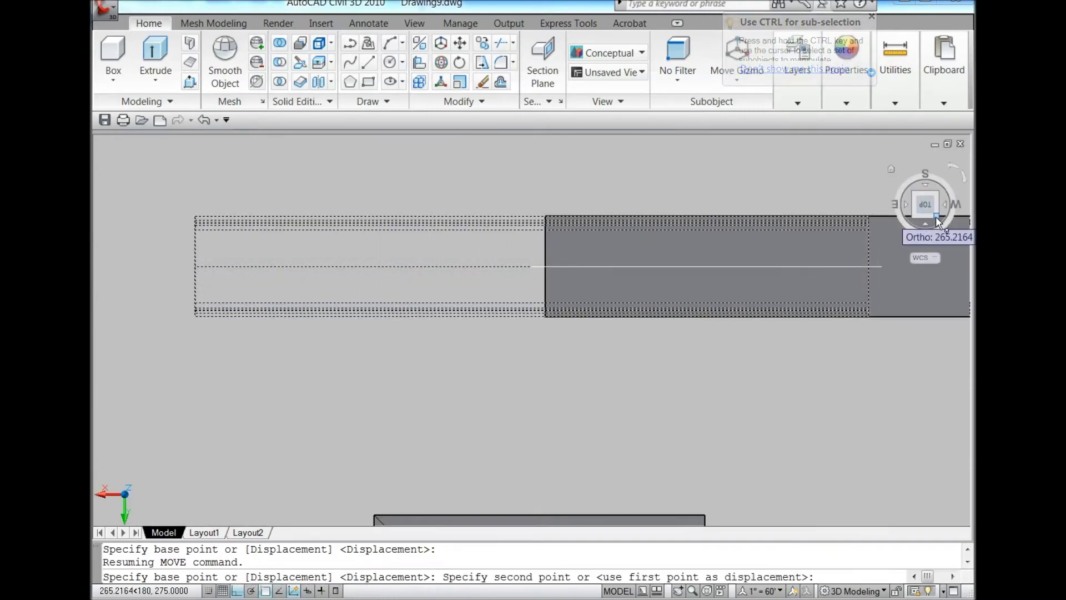
pyautogui.click(914, 218)
pyautogui.scroll(3, 491, 205)
pyautogui.scroll(2, 511, 222)
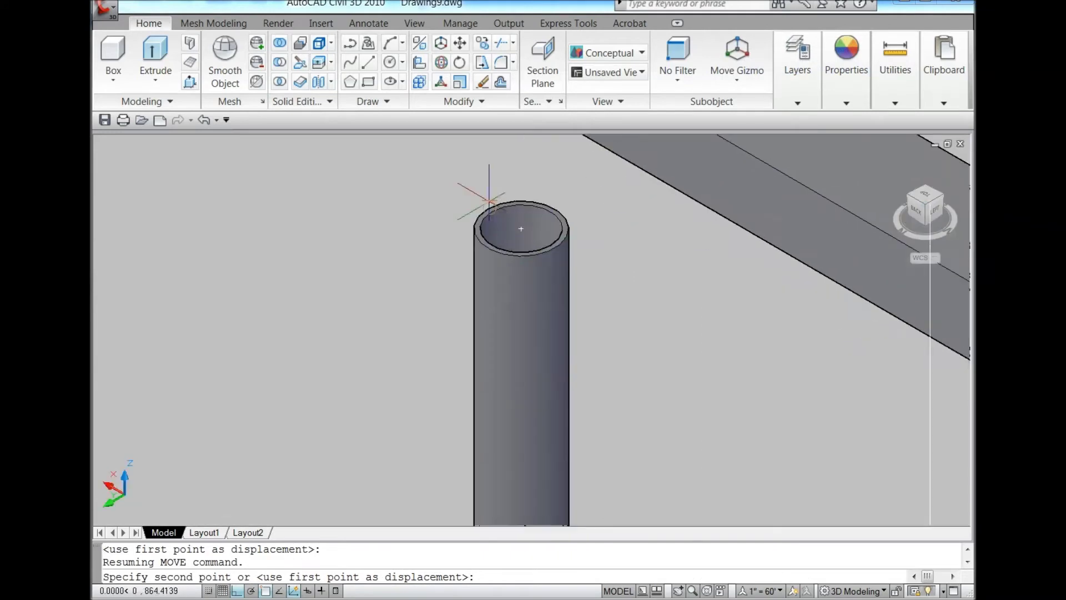
pyautogui.scroll(2, 521, 229)
pyautogui.click(520, 229)
pyautogui.scroll(-2, 487, 272)
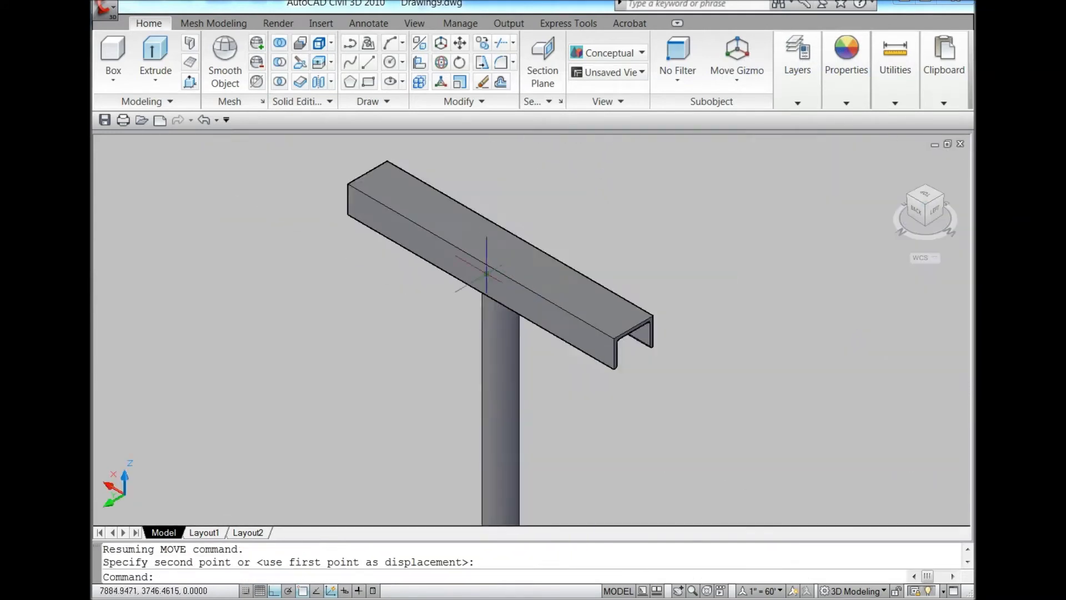
pyautogui.scroll(-3, 630, 250)
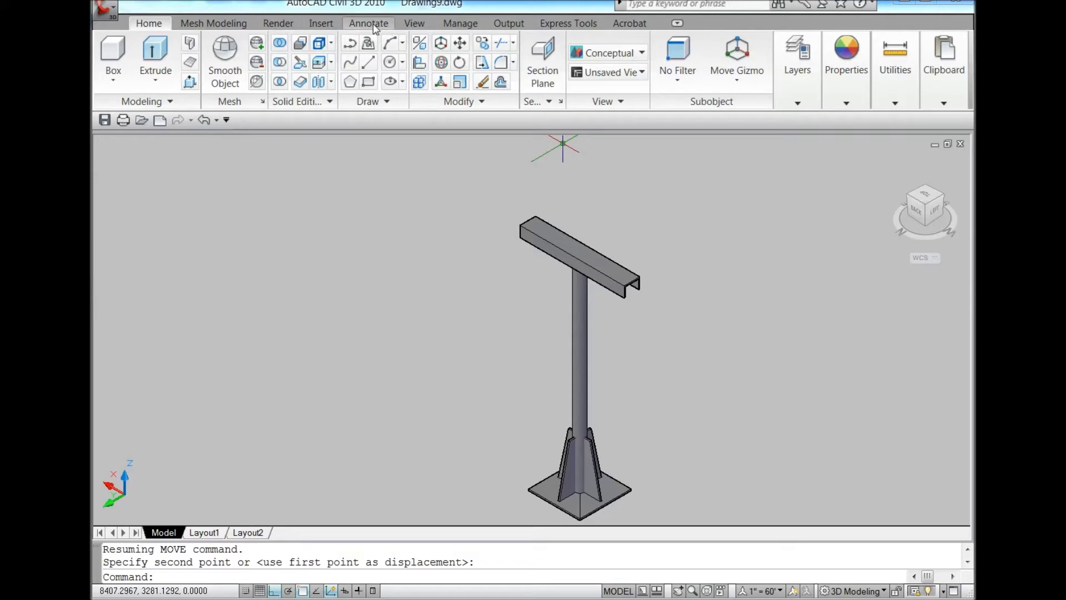
pyautogui.click(414, 23)
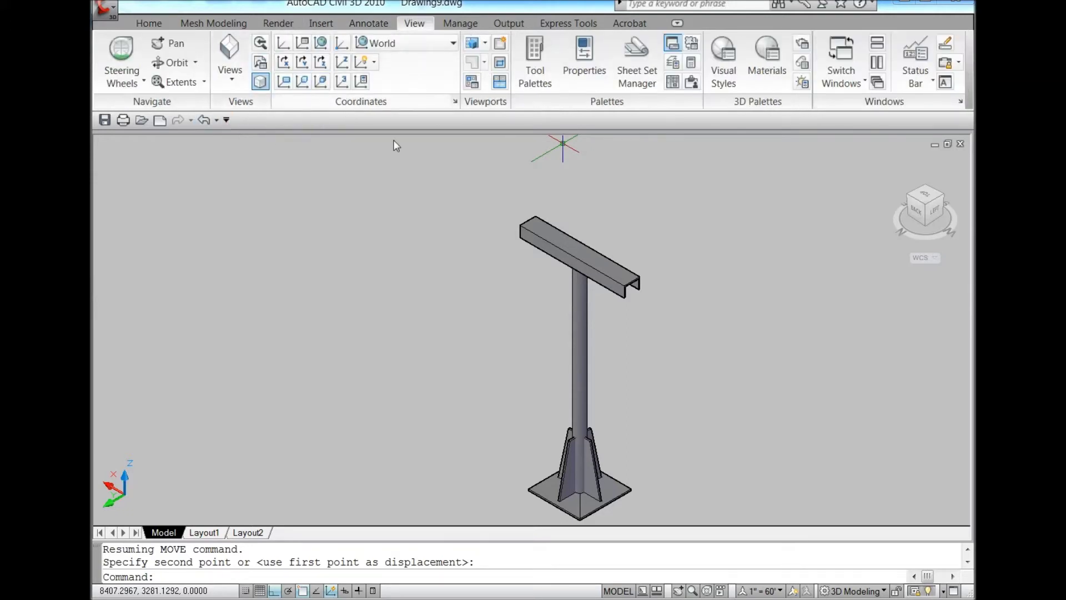
pyautogui.scroll(2, 553, 203)
pyautogui.scroll(3, 555, 211)
pyautogui.scroll(2, 600, 250)
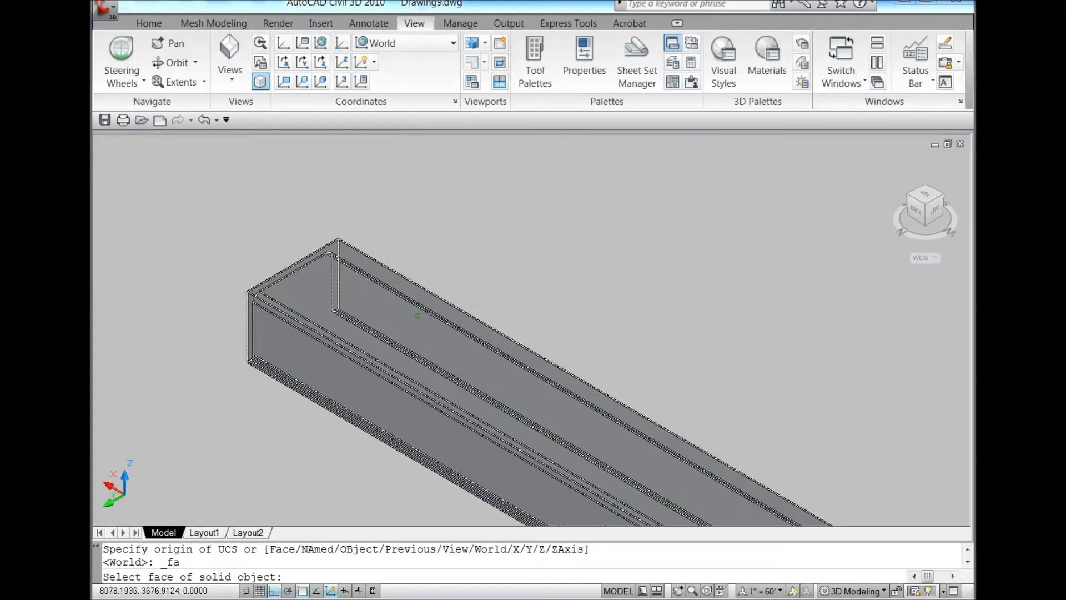
pyautogui.click(399, 329)
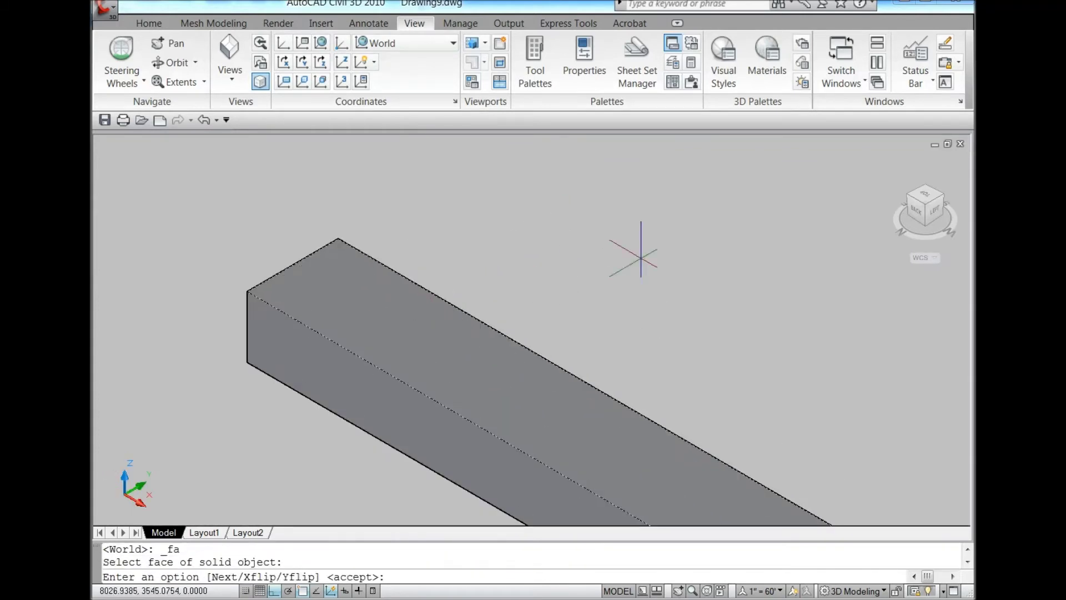
pyautogui.click(933, 201)
pyautogui.press('Escape')
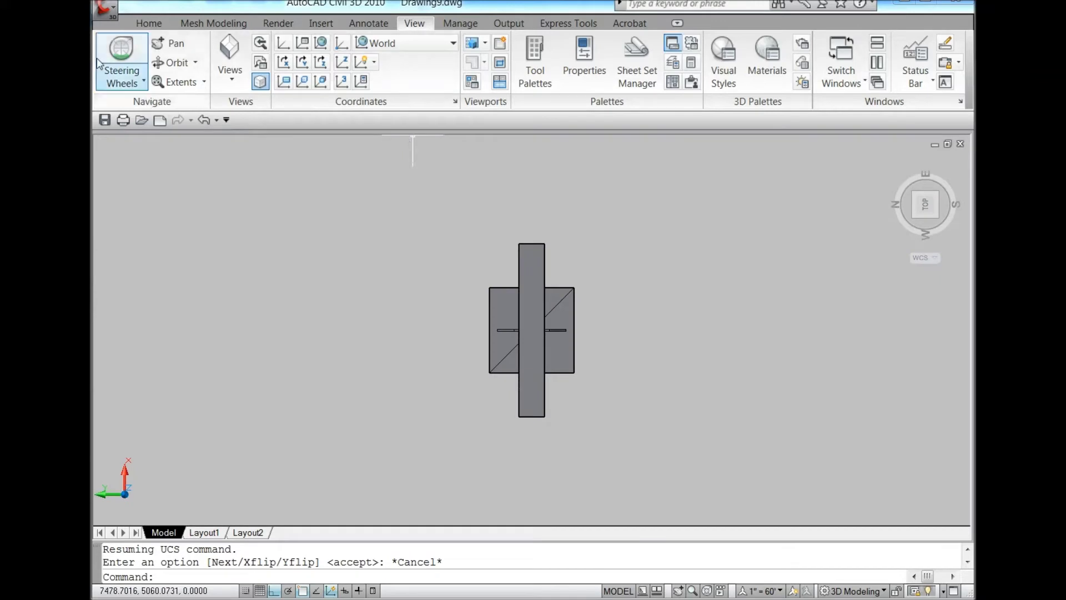
pyautogui.click(146, 23)
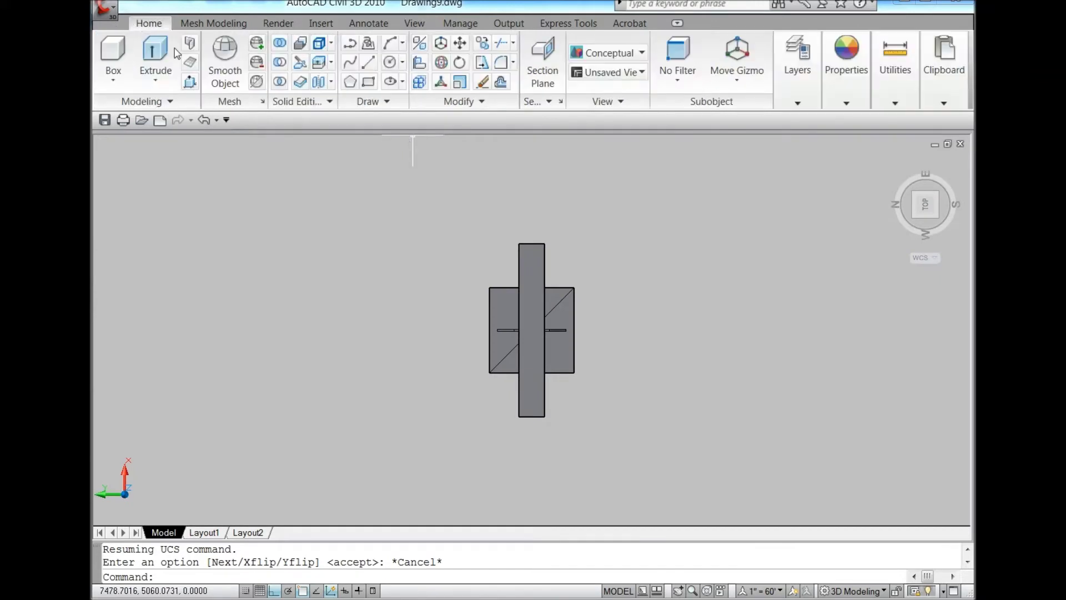
pyautogui.click(368, 62)
pyautogui.scroll(1, 544, 211)
pyautogui.scroll(5, 519, 219)
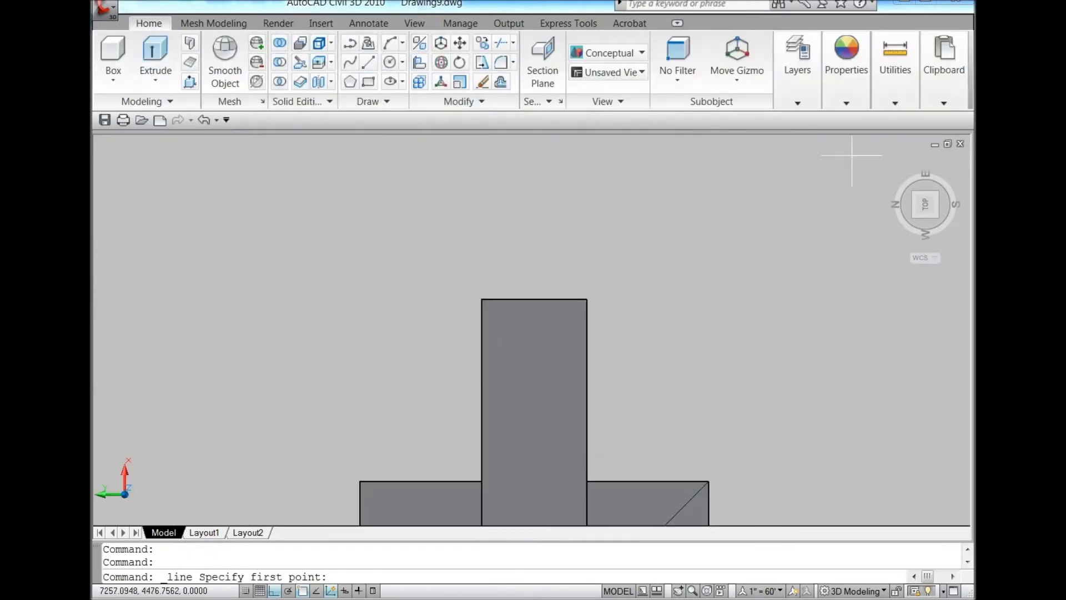
# Step: Draw a 30-unit guide line along the crossarm's top from its end edge
pyautogui.click(939, 221)
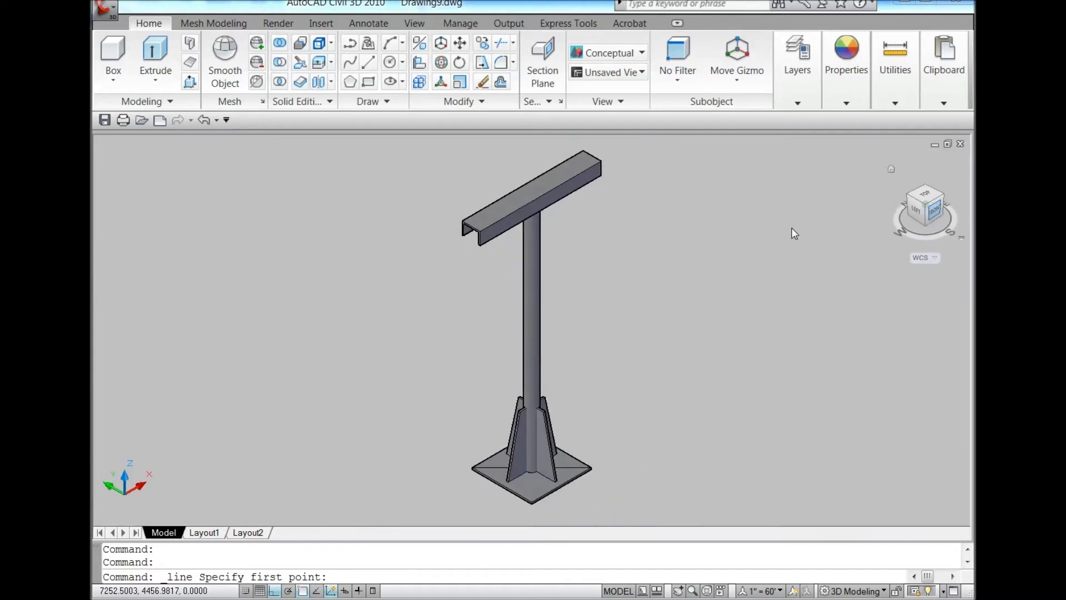
pyautogui.scroll(4, 598, 150)
pyautogui.scroll(2, 585, 176)
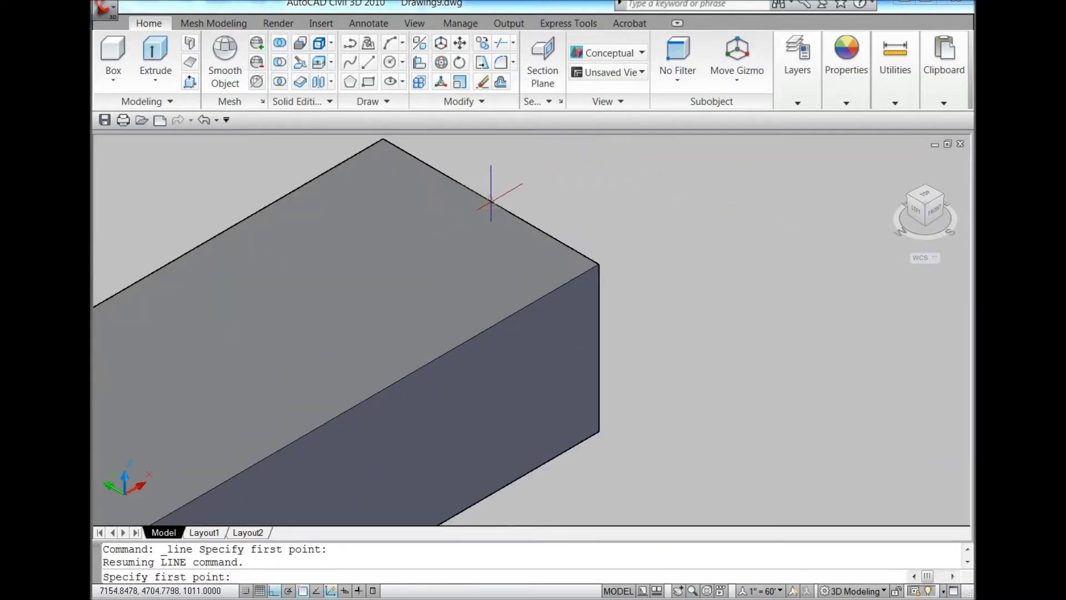
pyautogui.click(491, 201)
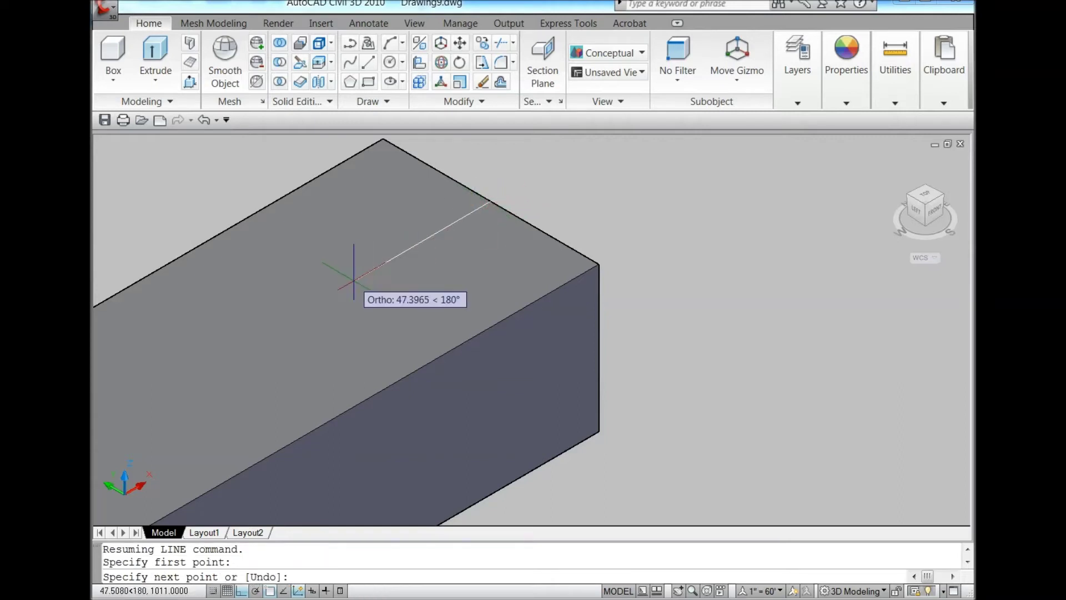
pyautogui.write('30')
pyautogui.press('Return')
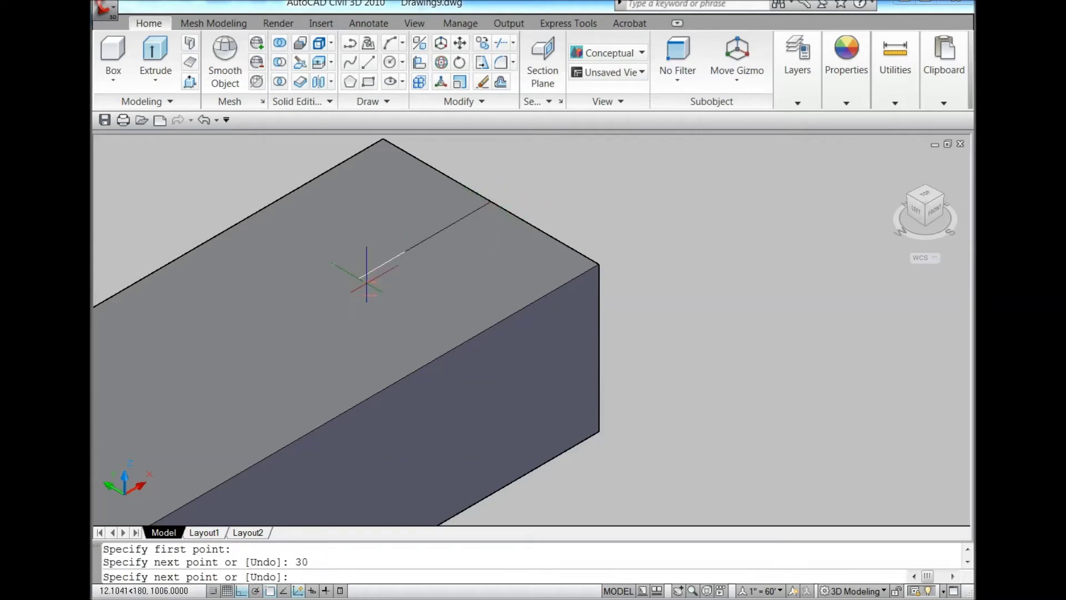
pyautogui.press('Escape')
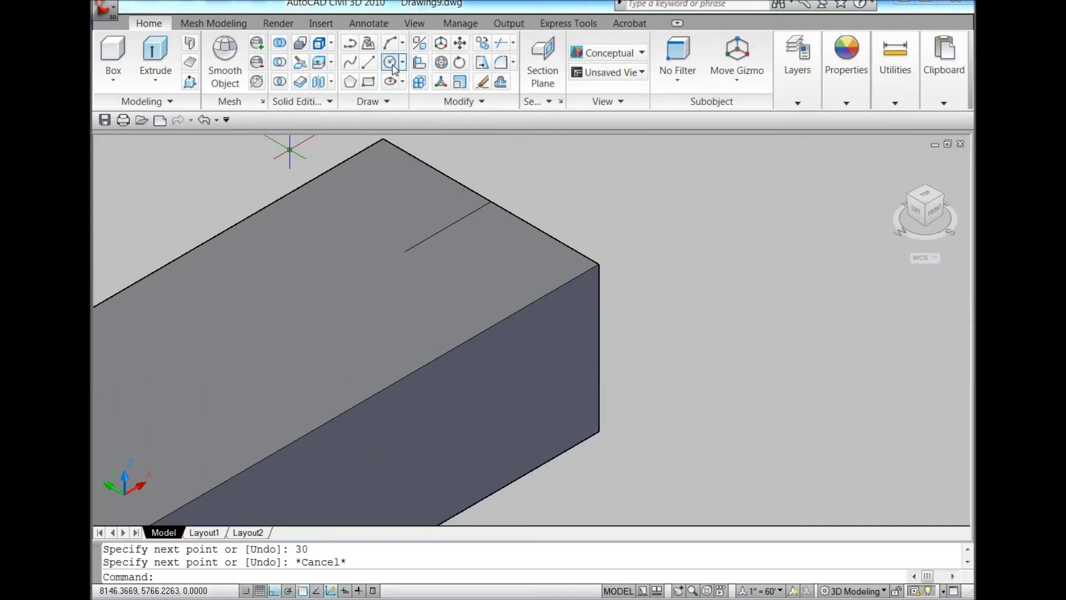
# Step: Draw a 50-diameter circle centred at the guide line's far end
pyautogui.click(389, 61)
pyautogui.click(404, 252)
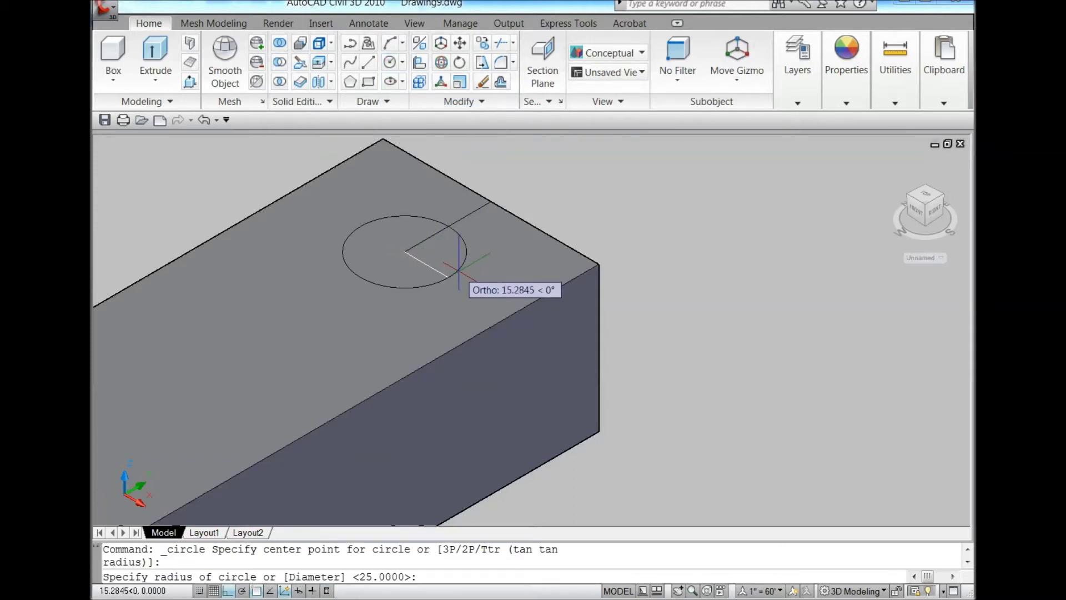
pyautogui.write('d')
pyautogui.press('Return')
pyautogui.write('50')
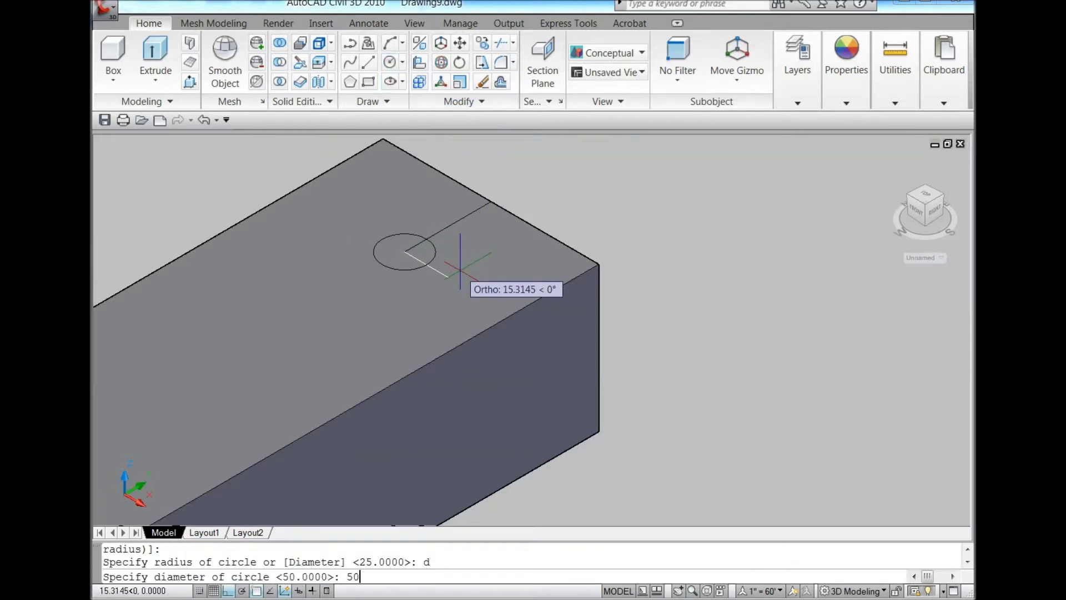
pyautogui.press('Return')
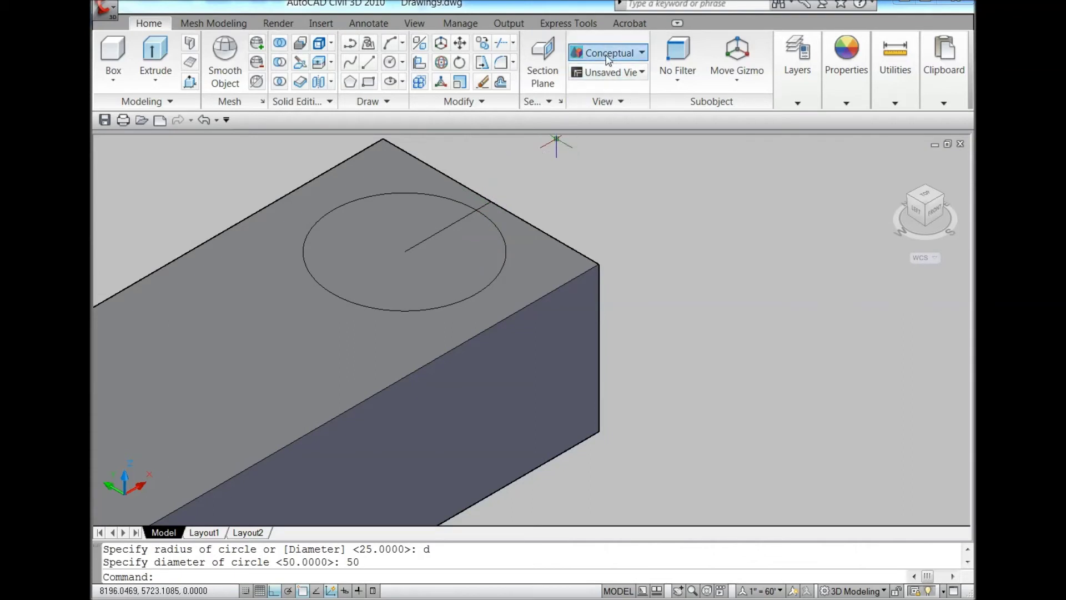
# Step: Switch to 3D Wireframe and offset the circle 3 units inward
pyautogui.click(639, 52)
pyautogui.click(738, 94)
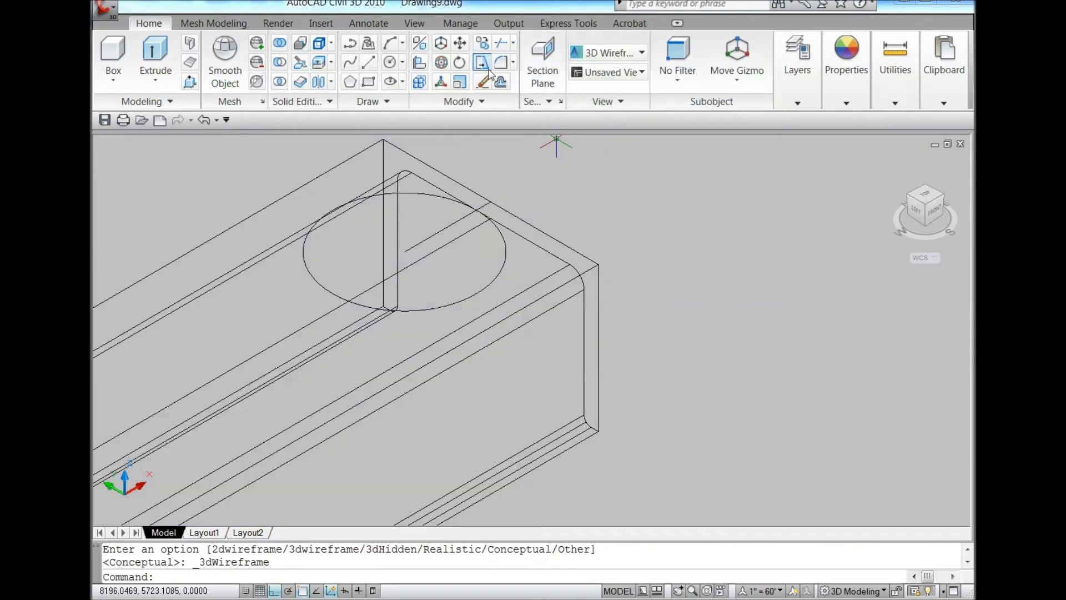
pyautogui.click(500, 84)
pyautogui.press('Escape')
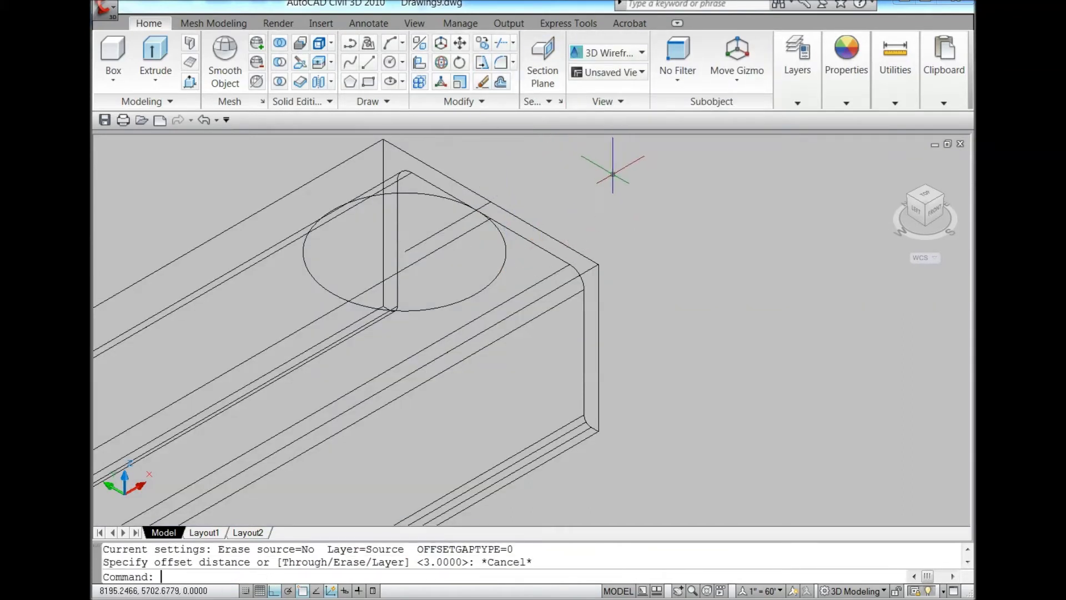
pyautogui.click(500, 83)
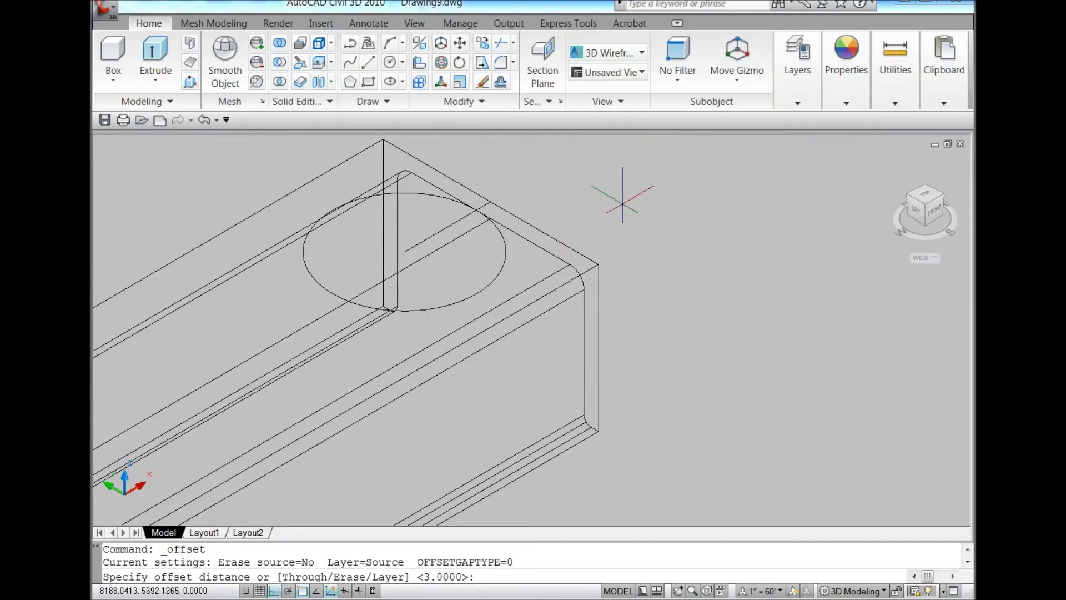
pyautogui.press('Return')
pyautogui.click(502, 239)
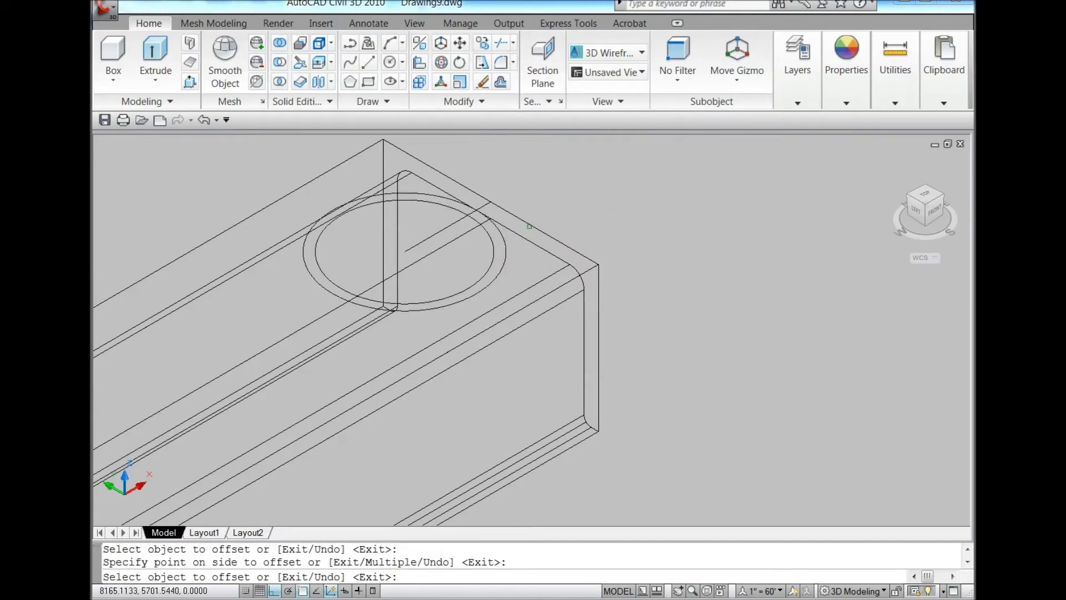
pyautogui.scroll(-1, 533, 225)
pyautogui.press('Escape')
pyautogui.scroll(-1, 553, 221)
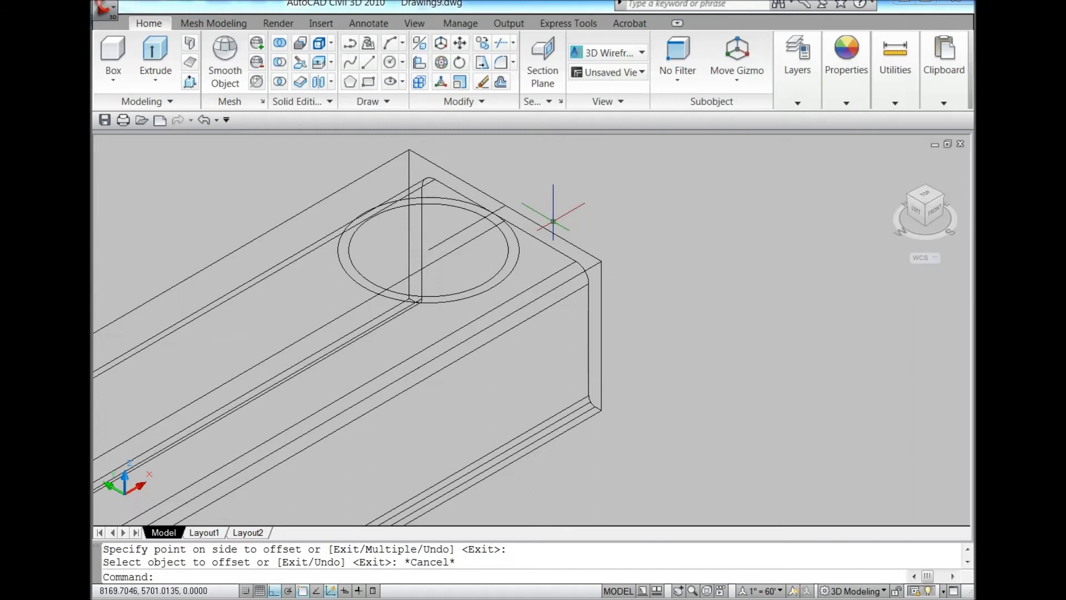
# Step: Extrude both circles 300 units upward
pyautogui.click(534, 259)
pyautogui.click(501, 258)
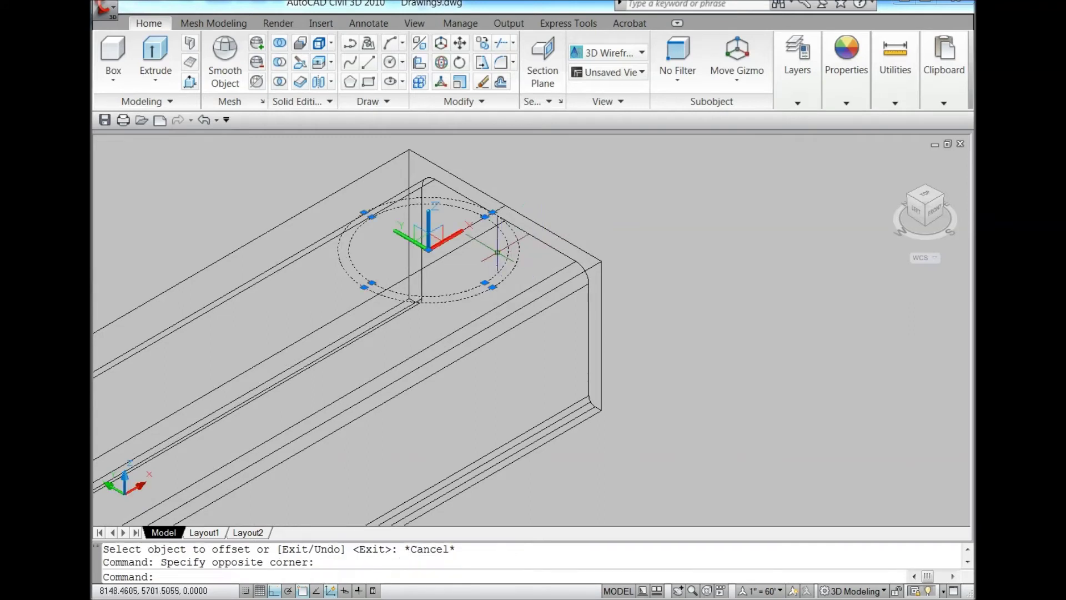
pyautogui.click(155, 52)
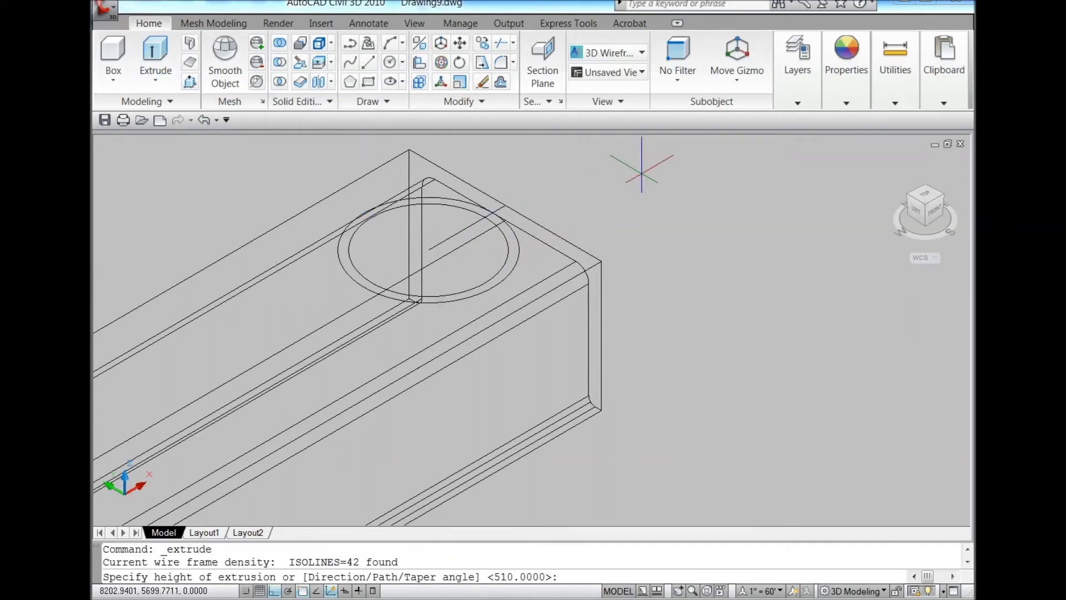
pyautogui.write('300')
pyautogui.press('Return')
pyautogui.scroll(-2, 544, 244)
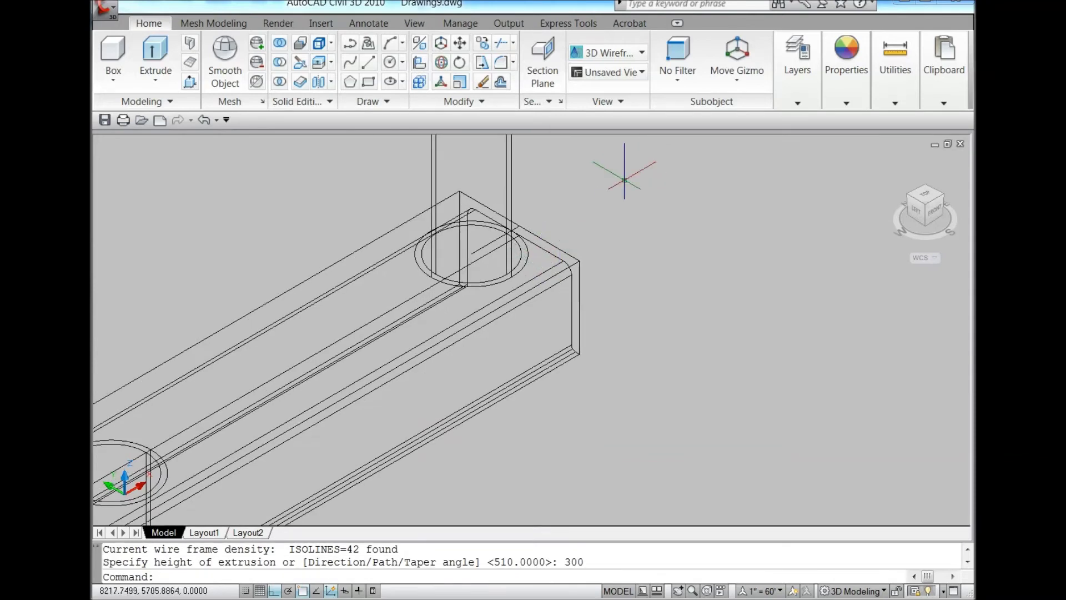
# Step: Return the visual style to shaded Conceptual
pyautogui.click(627, 56)
pyautogui.click(805, 97)
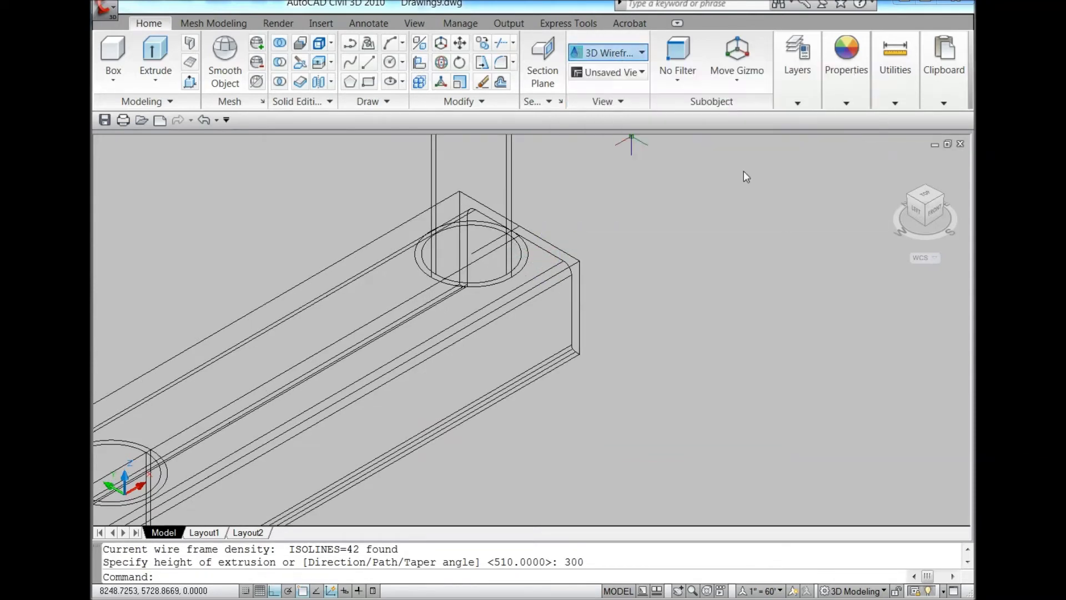
pyautogui.scroll(-3, 619, 249)
pyautogui.scroll(-2, 565, 230)
pyautogui.scroll(5, 565, 231)
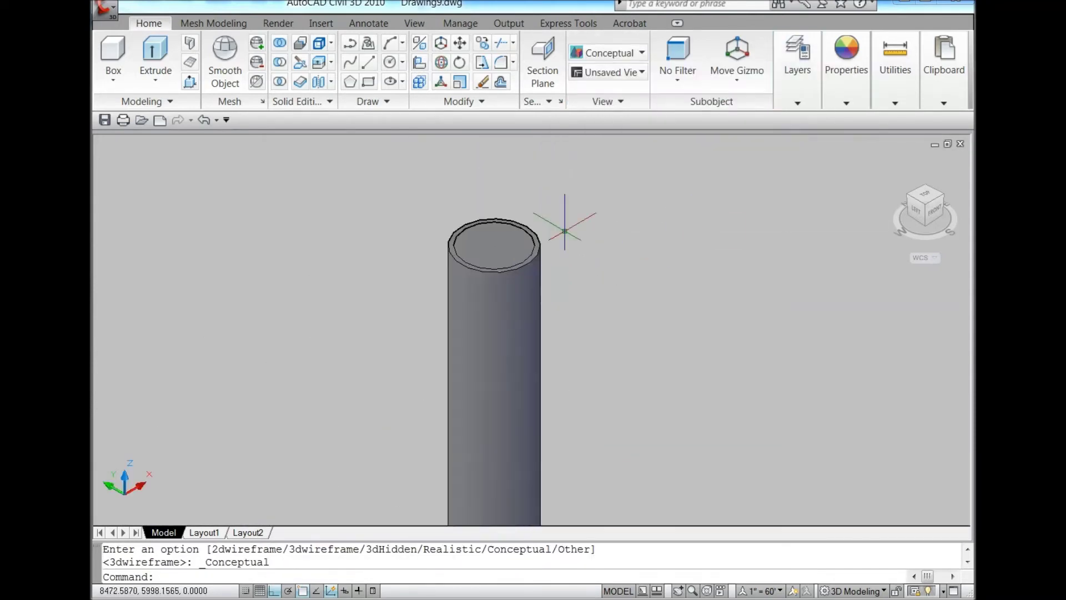
# Step: Subtract the inner cylinder from the outer one, then select the hollow tube
pyautogui.click(280, 62)
pyautogui.scroll(6, 548, 229)
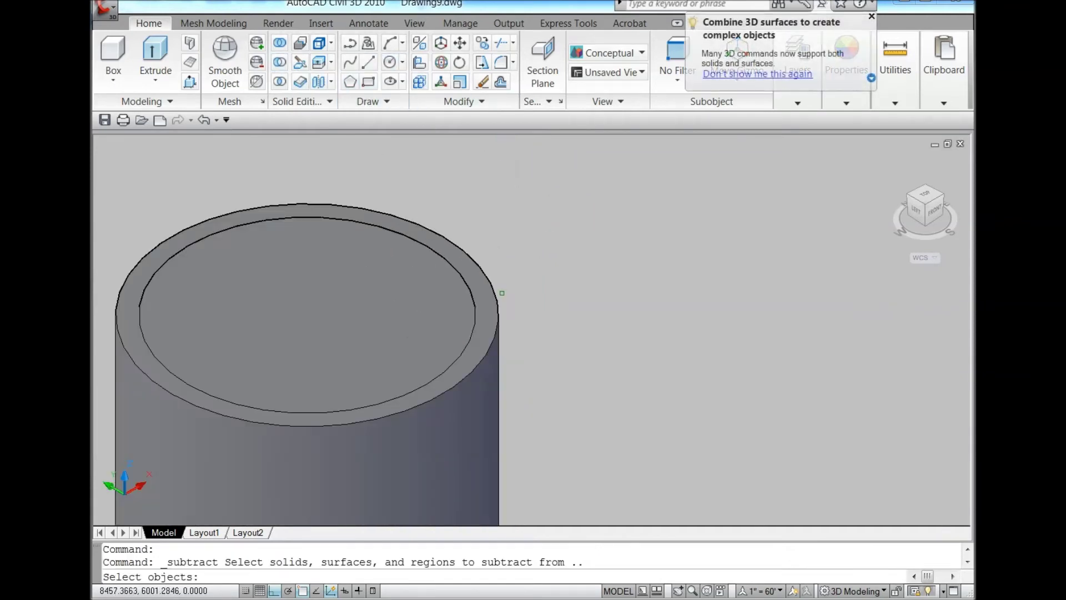
pyautogui.click(497, 294)
pyautogui.press('Return')
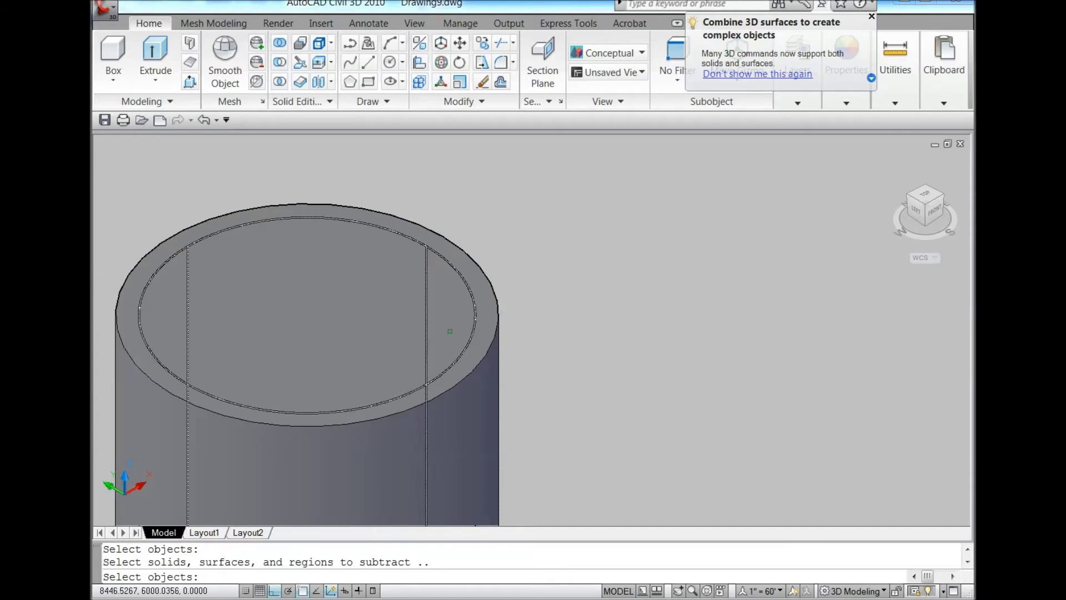
pyautogui.click(381, 327)
pyautogui.press('Return')
pyautogui.scroll(-5, 451, 274)
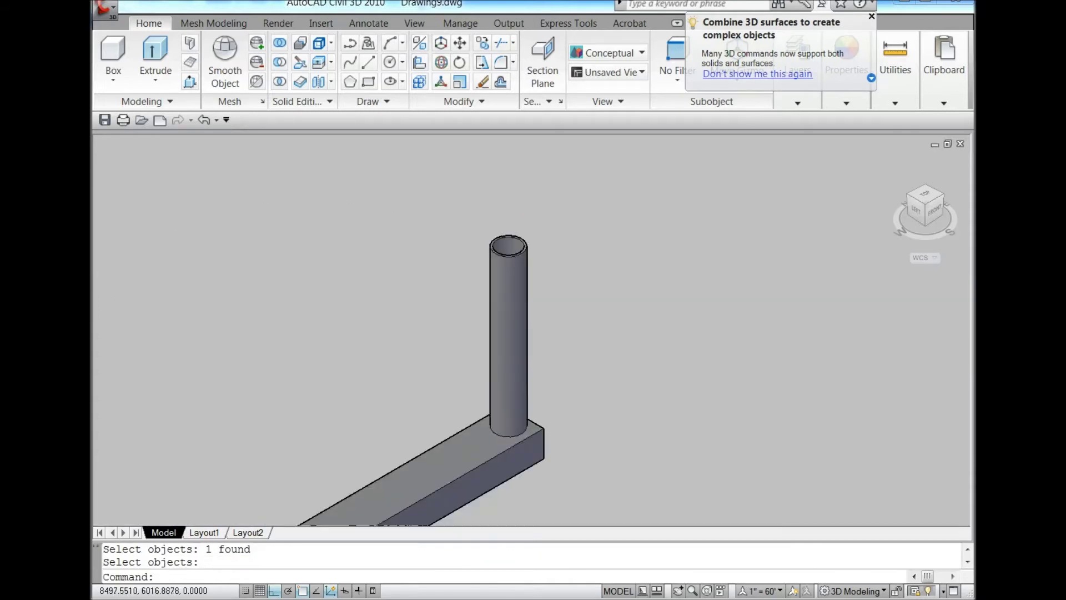
pyautogui.scroll(-3, 555, 261)
pyautogui.click(587, 257)
pyautogui.click(466, 271)
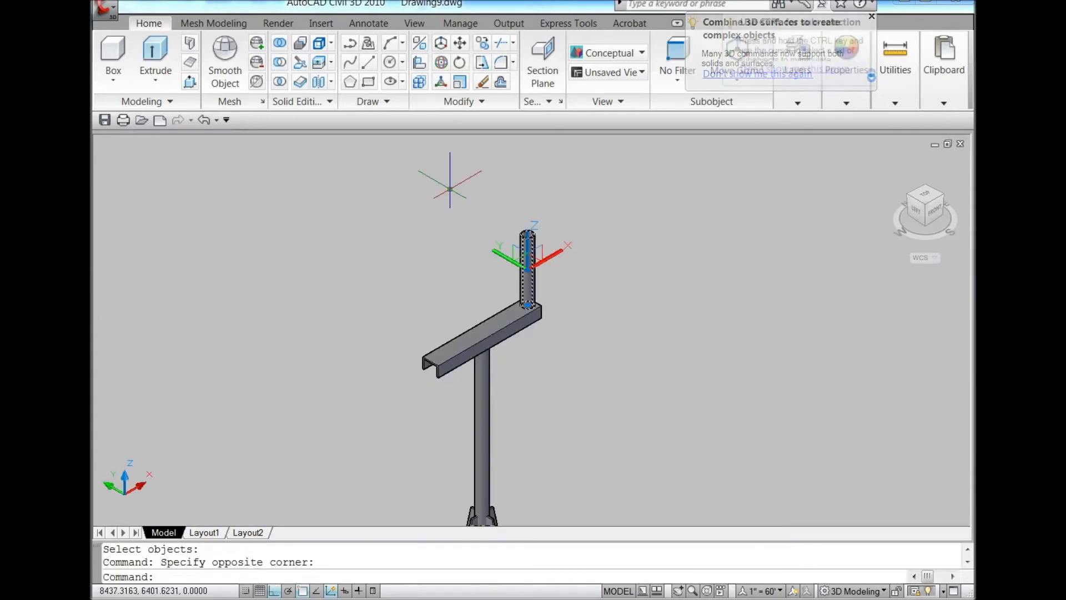
# Step: Mirror the hollow tube across the crossarm's midline, keeping the original
pyautogui.click(483, 101)
pyautogui.click(502, 105)
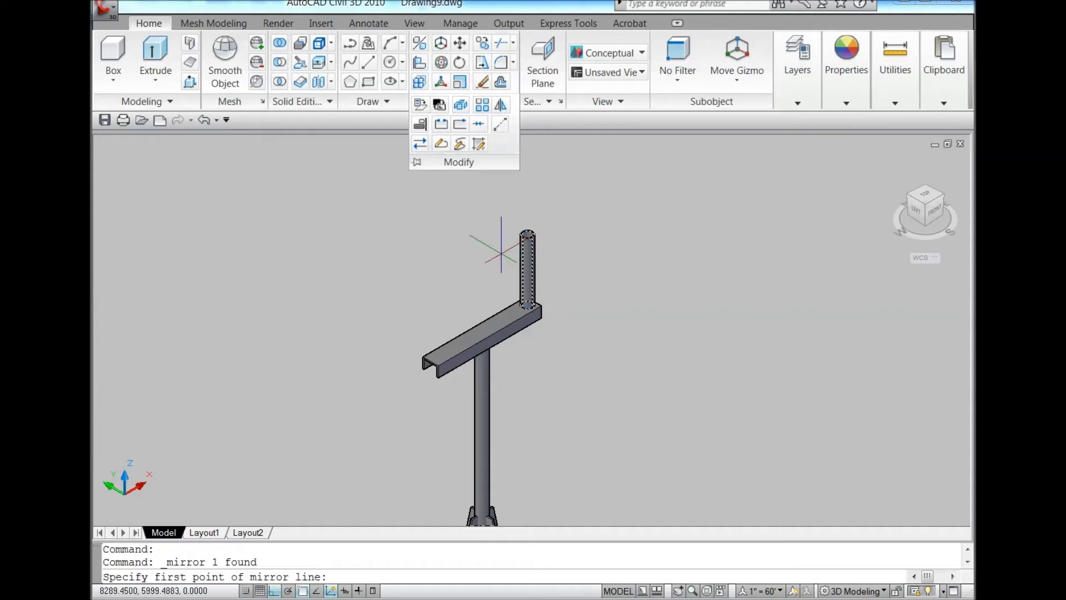
pyautogui.scroll(3, 477, 336)
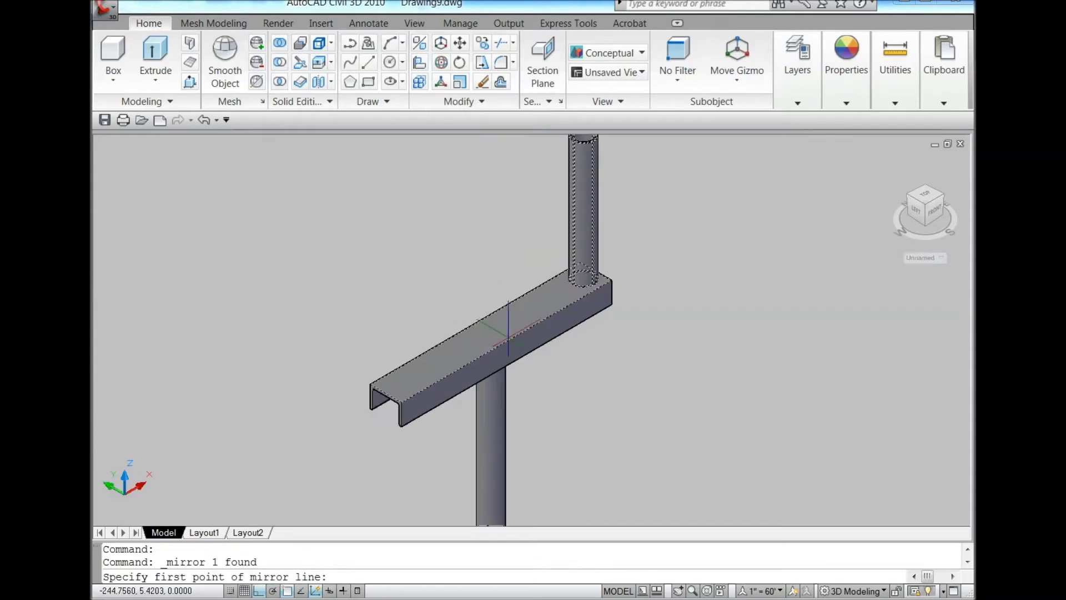
pyautogui.click(476, 325)
pyautogui.click(405, 281)
pyautogui.rightClick(404, 281)
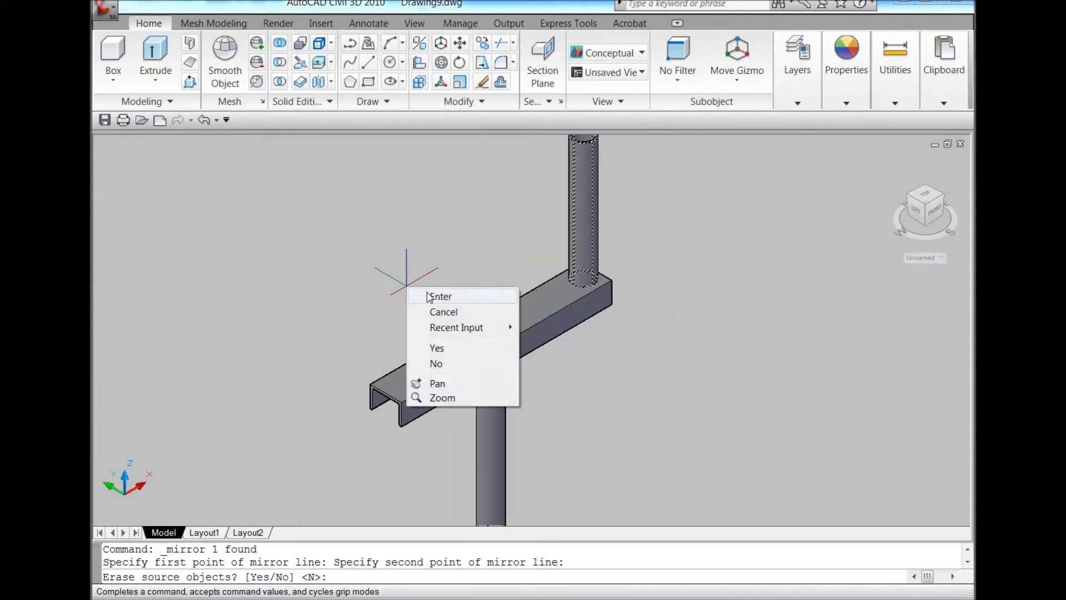
pyautogui.click(435, 295)
pyautogui.scroll(-4, 470, 357)
pyautogui.scroll(3, 524, 260)
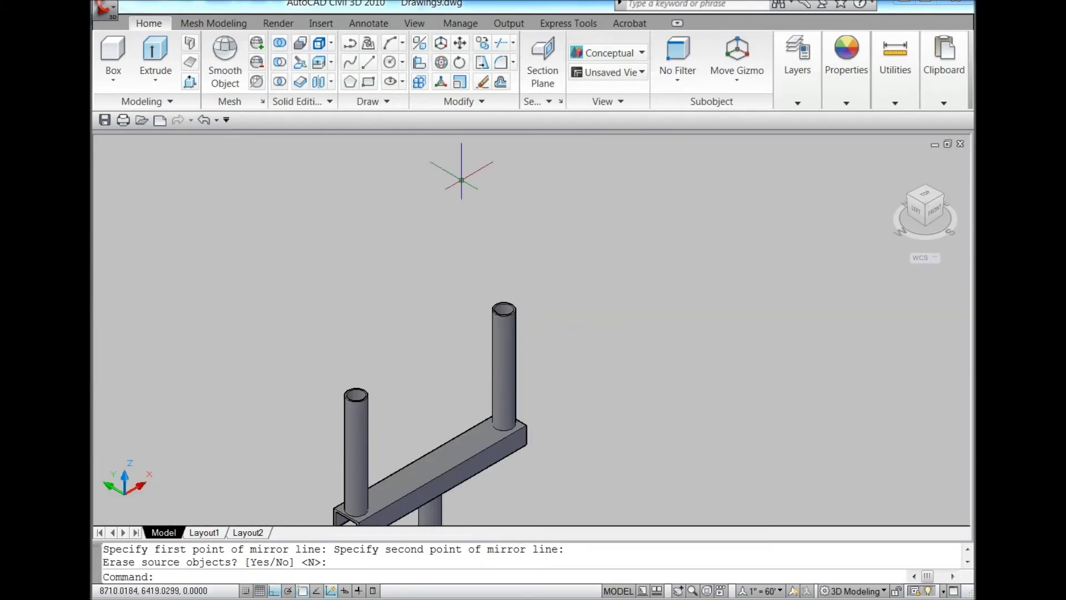
# Step: Draw a 2-point circle spanning the right tube's outer rim
pyautogui.scroll(2, 471, 243)
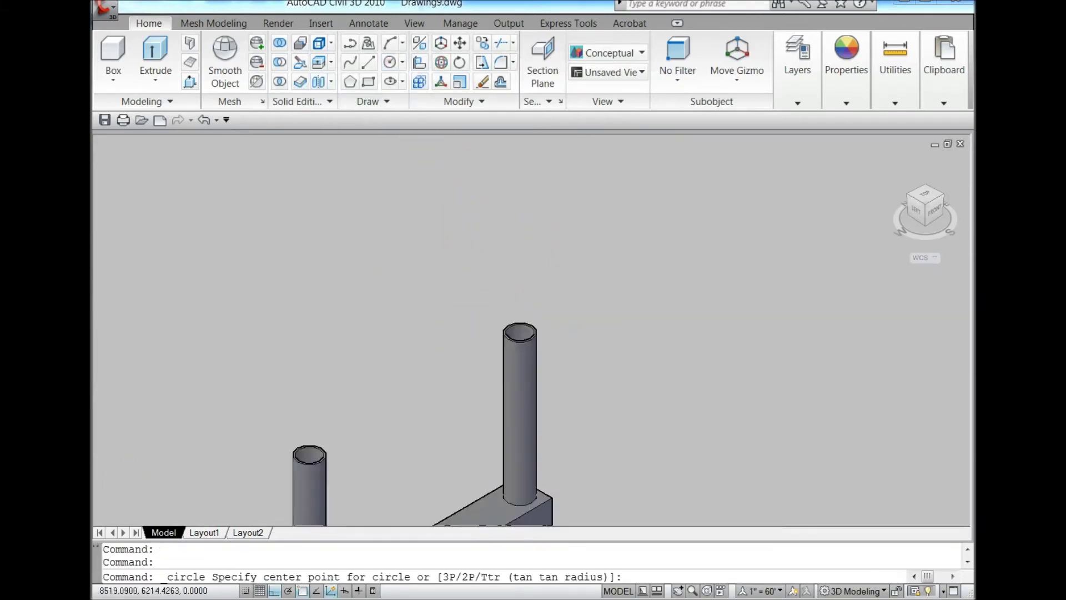
pyautogui.scroll(2, 472, 243)
pyautogui.press('Return')
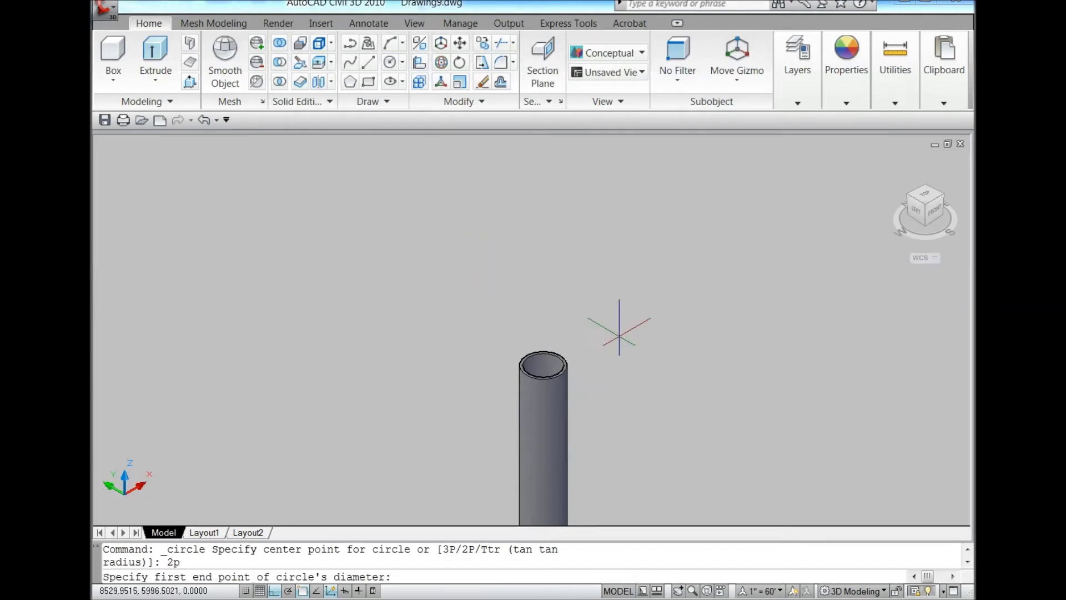
pyautogui.scroll(2, 564, 357)
pyautogui.scroll(2, 449, 354)
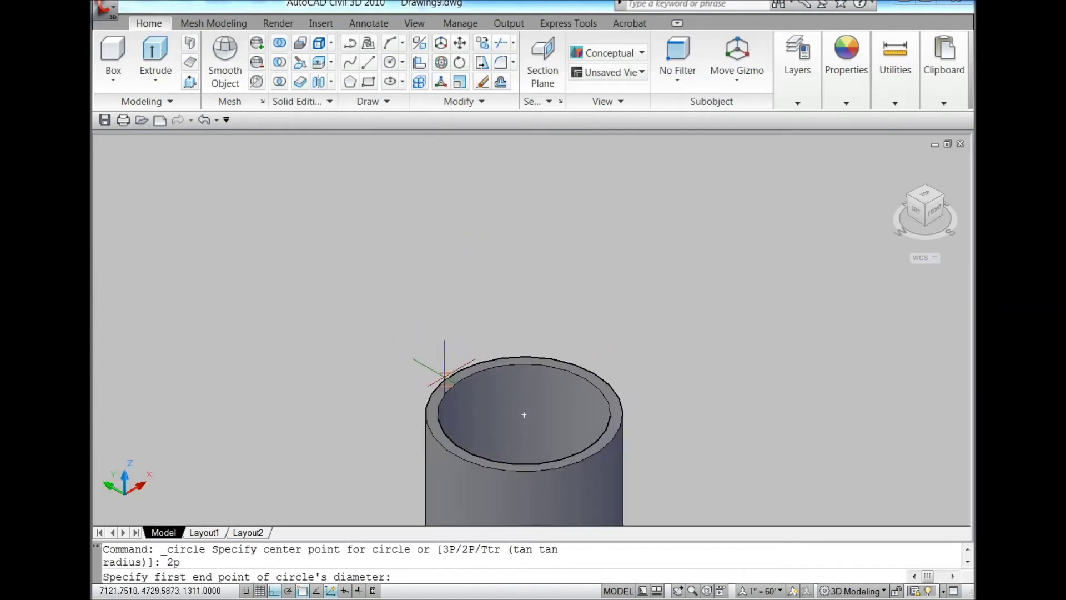
pyautogui.click(454, 371)
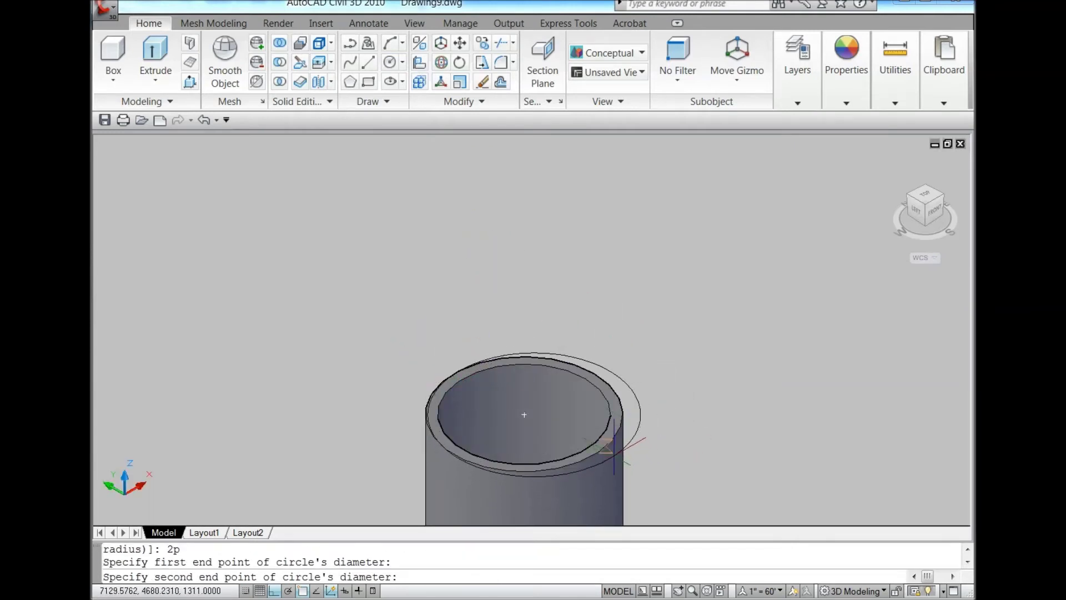
pyautogui.click(594, 455)
# Step: Extrude the rim circle 3 units into a cap and select it
pyautogui.click(368, 316)
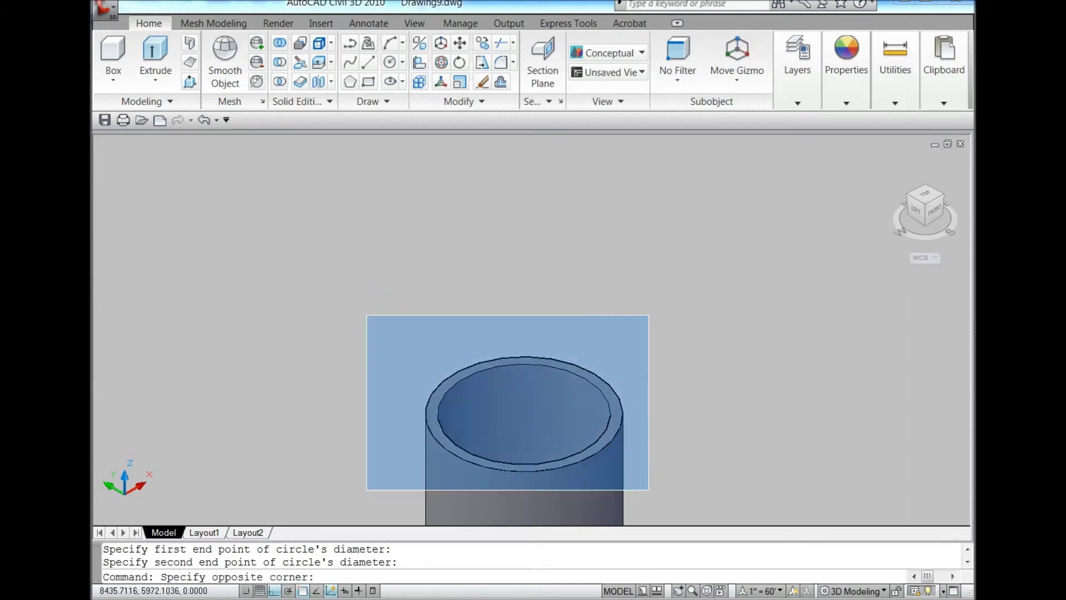
pyautogui.click(658, 497)
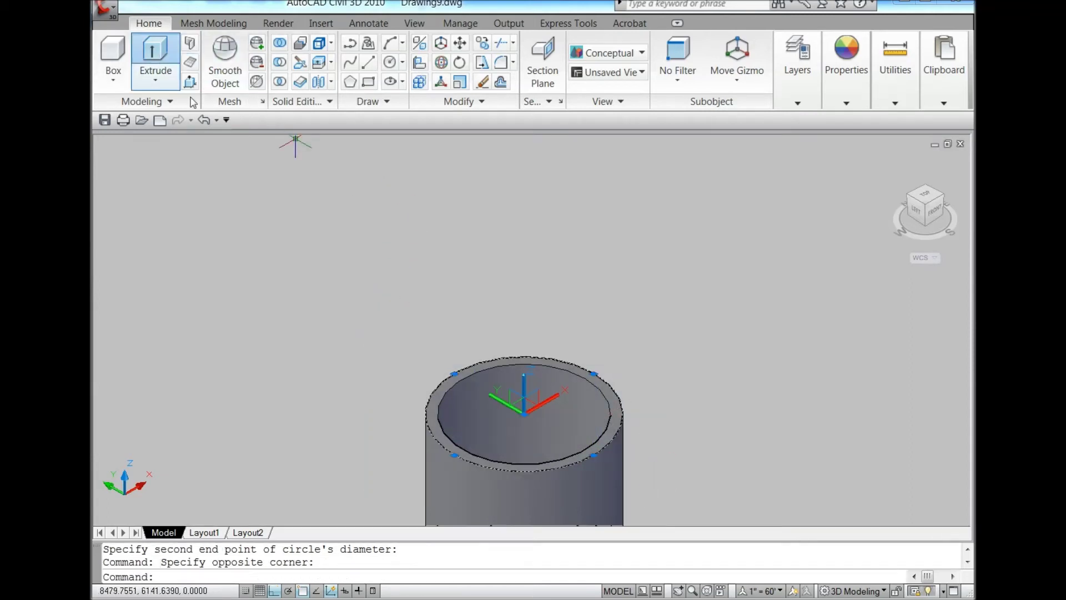
pyautogui.click(155, 55)
pyautogui.write('3')
pyautogui.press('Return')
pyautogui.scroll(-3, 369, 238)
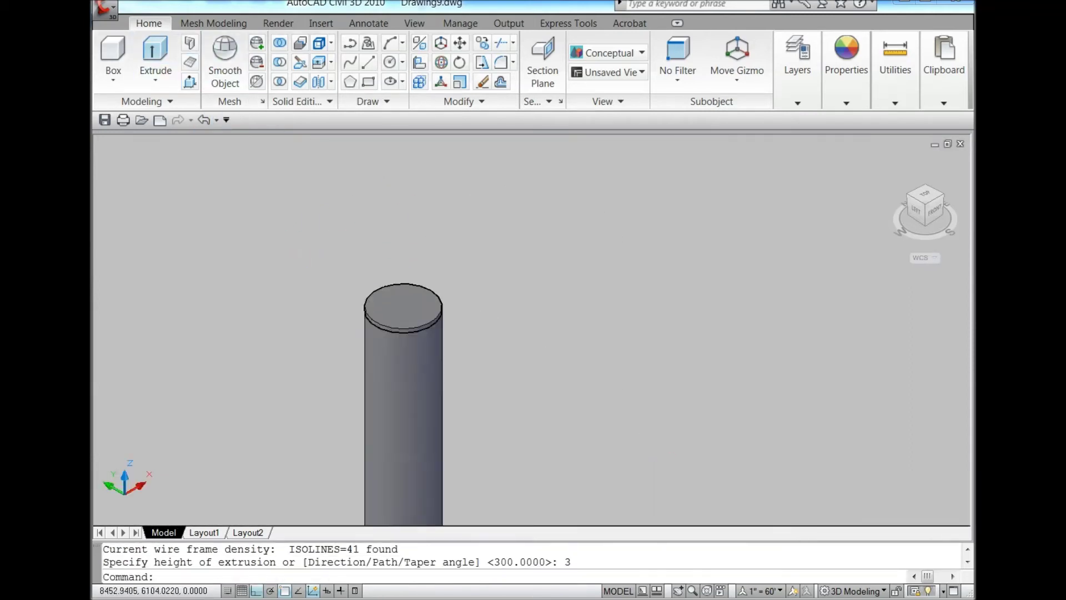
pyautogui.scroll(-3, 369, 238)
pyautogui.click(348, 217)
pyautogui.click(499, 310)
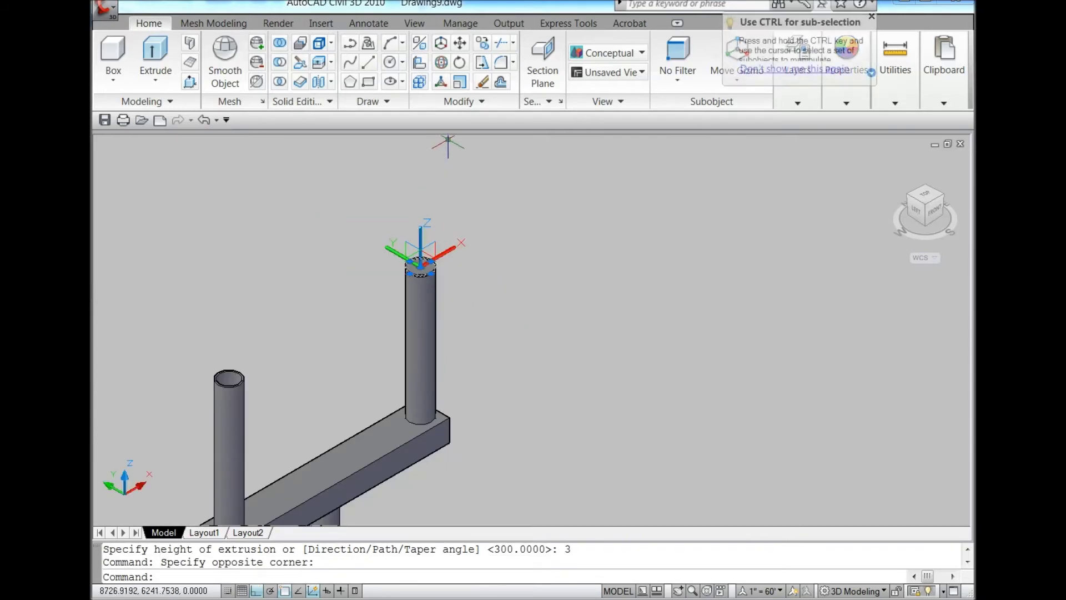
# Step: Mirror the 3-unit cap onto the left tube across the crossarm midline, keeping the original
pyautogui.click(481, 104)
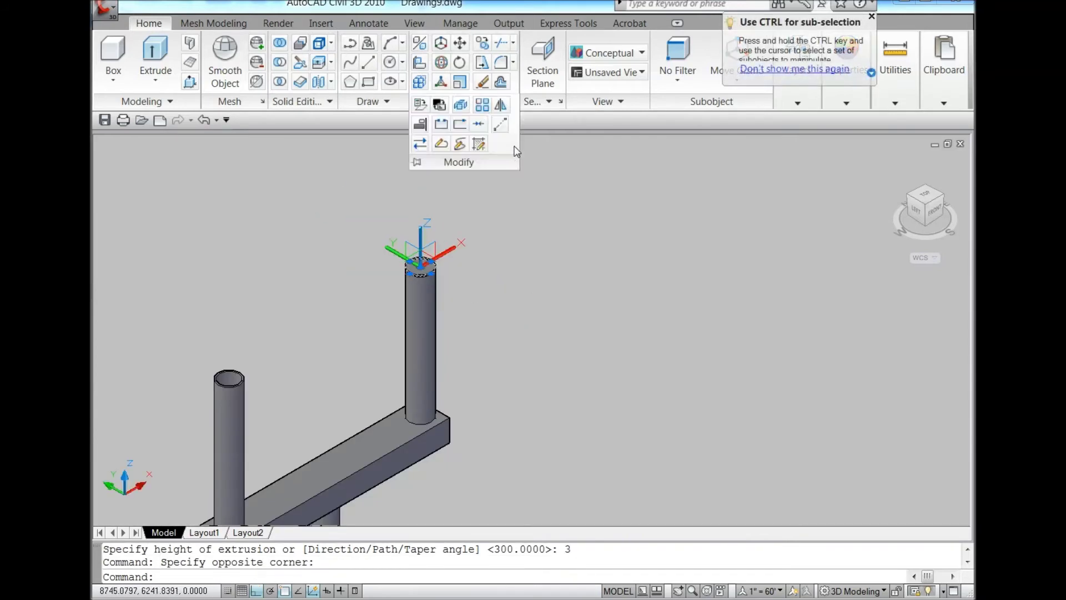
pyautogui.click(500, 105)
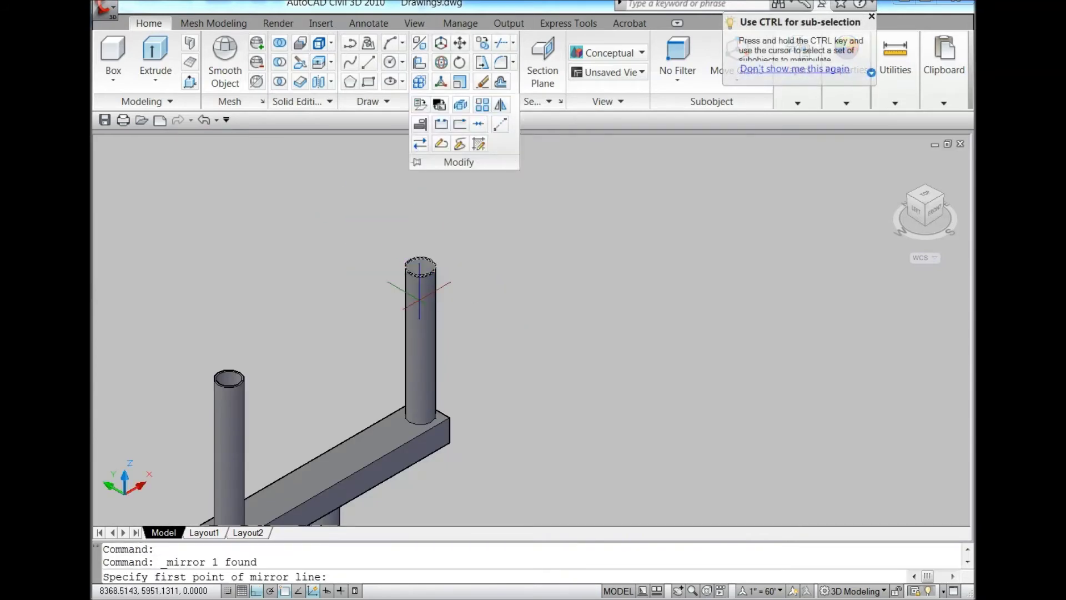
pyautogui.click(309, 461)
pyautogui.click(281, 400)
pyautogui.rightClick(286, 409)
pyautogui.click(314, 417)
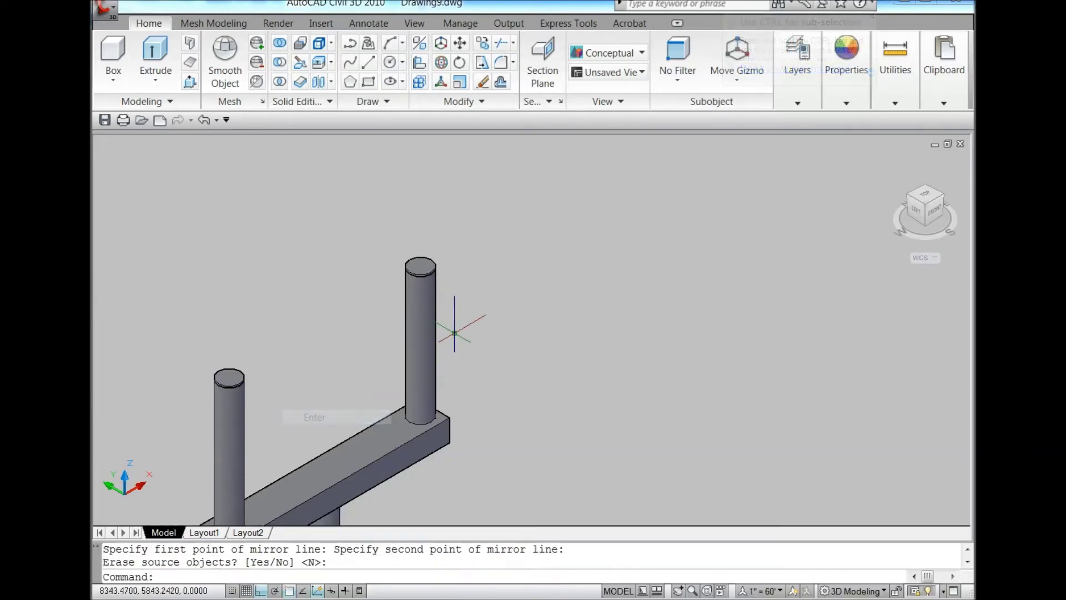
pyautogui.scroll(-5, 455, 332)
pyautogui.scroll(2, 433, 422)
pyautogui.scroll(2, 430, 444)
pyautogui.scroll(3, 439, 448)
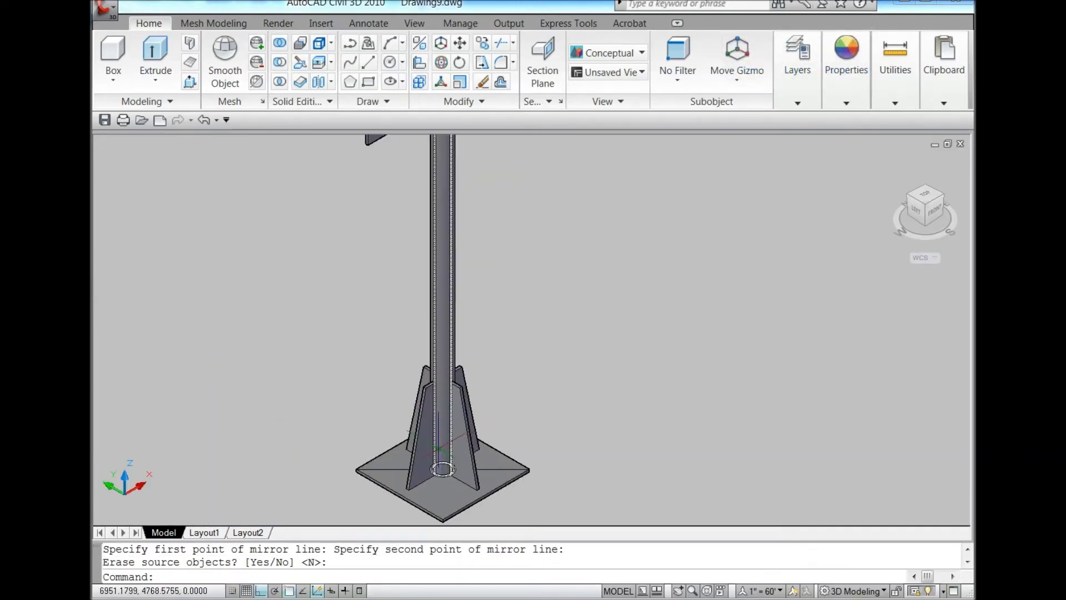
pyautogui.scroll(-2, 438, 448)
pyautogui.scroll(-2, 383, 405)
pyautogui.scroll(1, 371, 330)
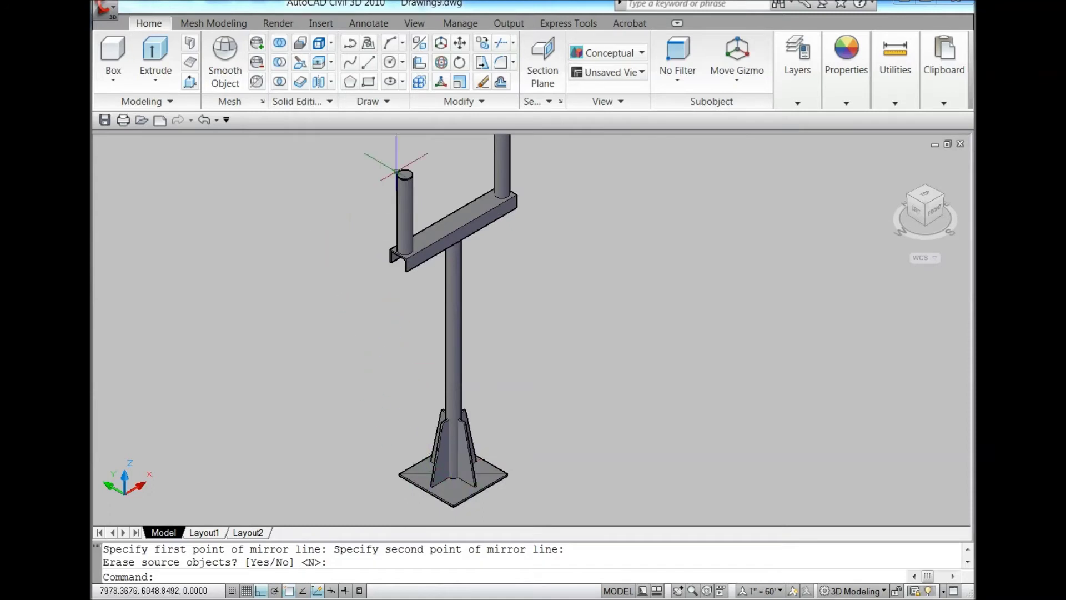
# Step: Reset the coordinate system to World (WCS) from the ViewCube menu
pyautogui.click(350, 43)
pyautogui.scroll(2, 478, 388)
pyautogui.scroll(4, 442, 441)
pyautogui.scroll(2, 537, 398)
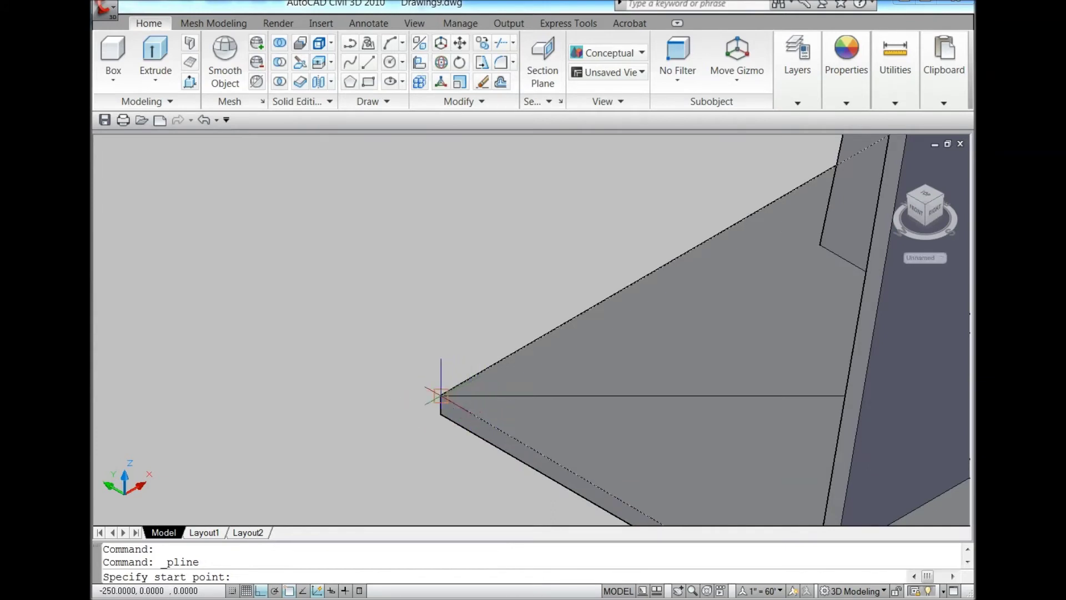
pyautogui.click(934, 260)
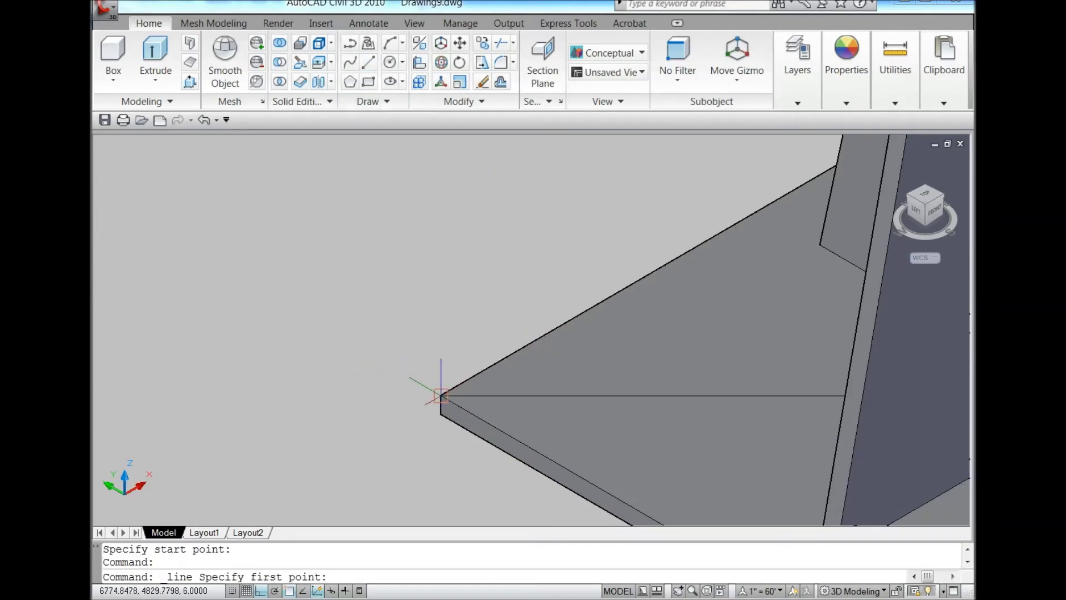
# Step: Draw two 25-unit Ortho guide lines in from the base plate corner
pyautogui.click(441, 395)
pyautogui.write('25')
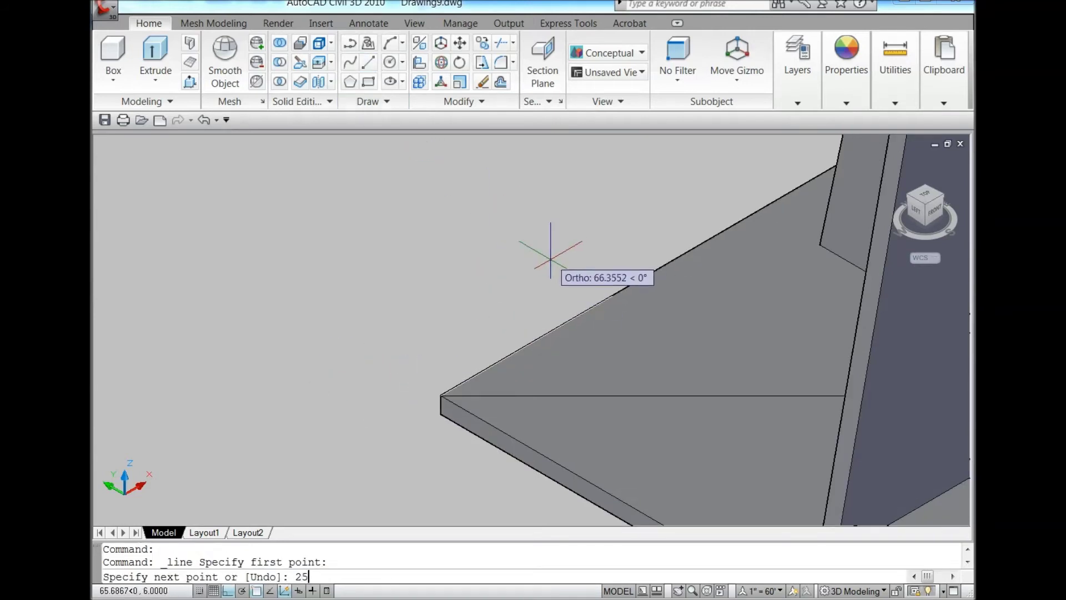
pyautogui.press('Return')
pyautogui.write('5')
pyautogui.press('Return')
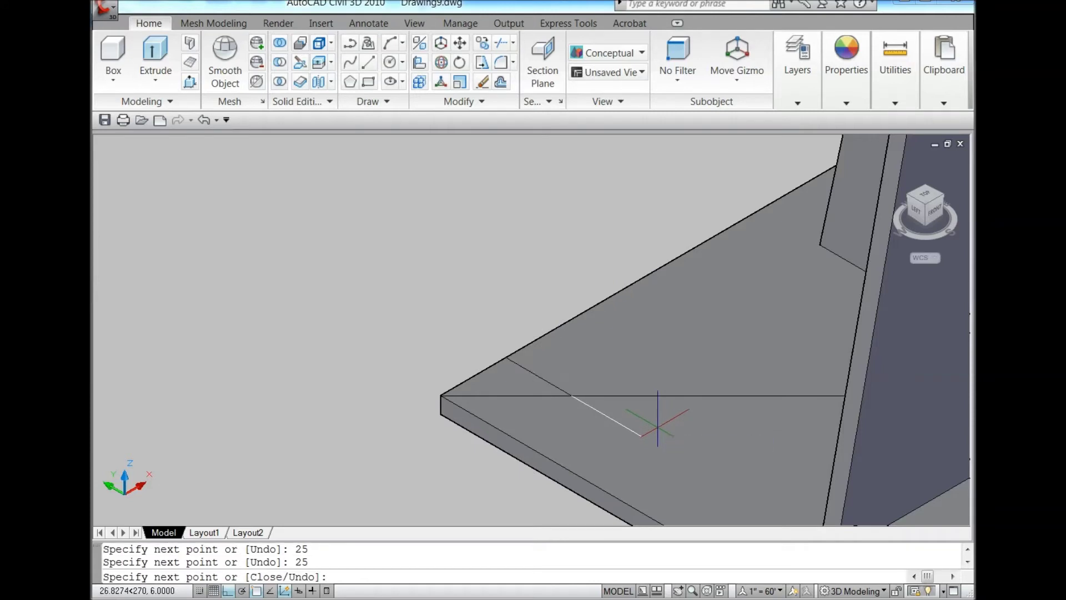
pyautogui.press('Escape')
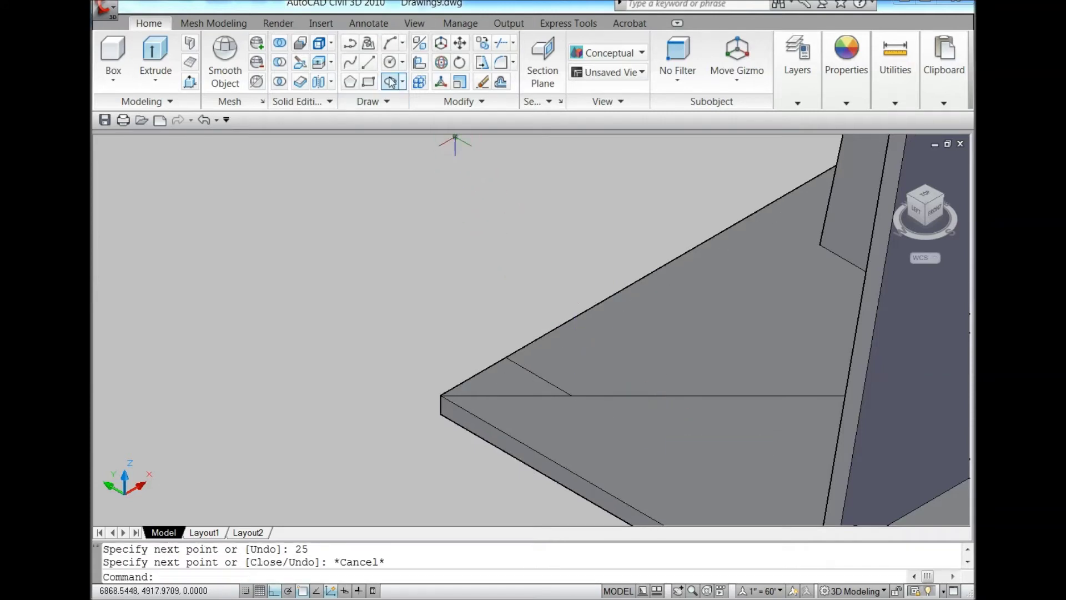
# Step: Draw a 14-diameter circle where the two guide lines meet
pyautogui.click(390, 63)
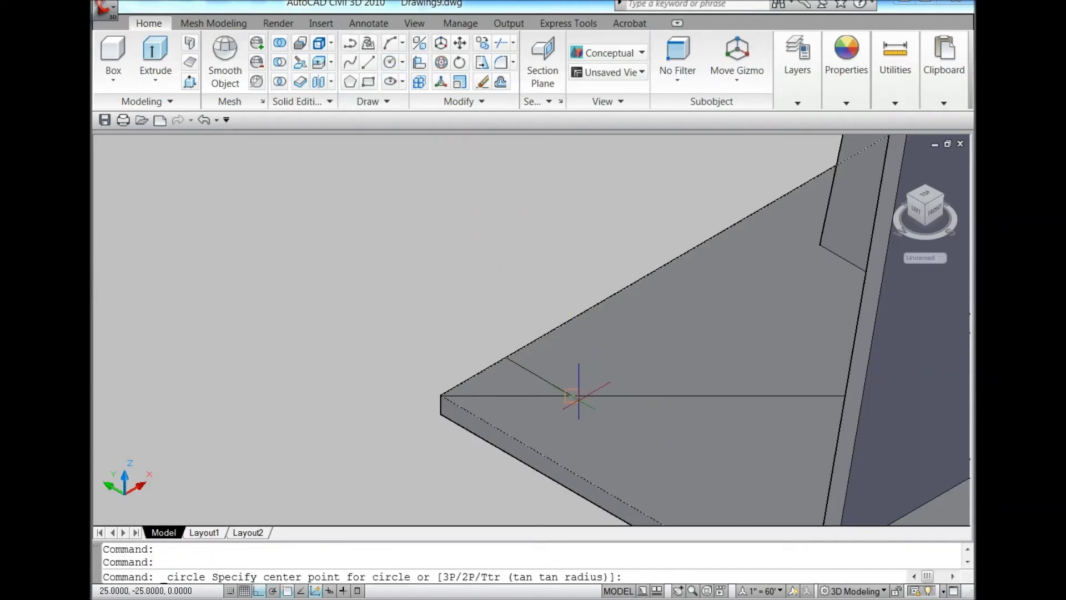
pyautogui.click(578, 396)
pyautogui.press('Return')
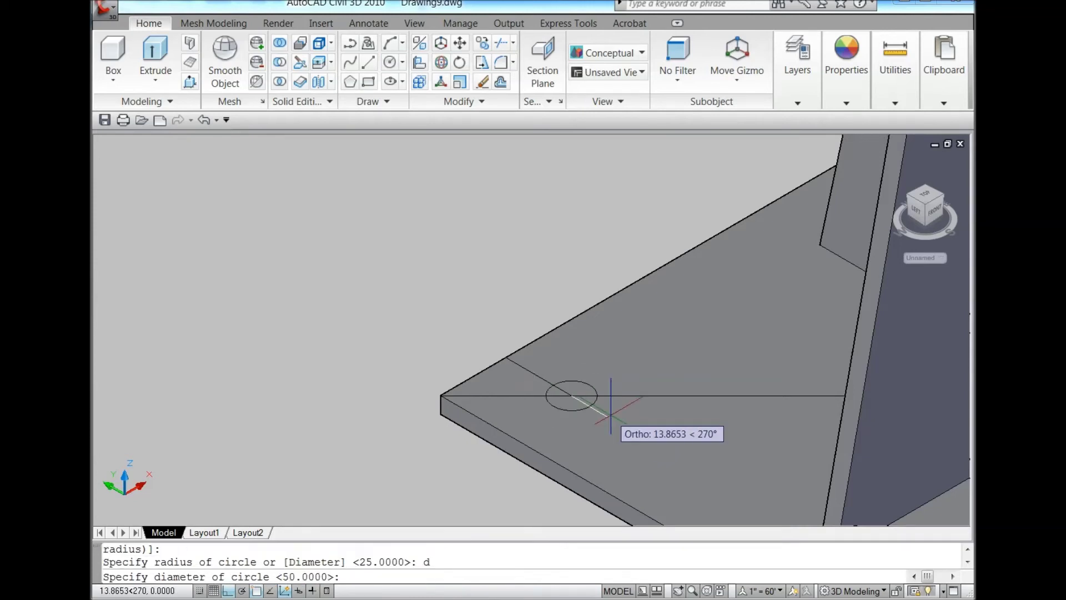
pyautogui.write('14')
pyautogui.press('Return')
# Step: Extrude the bolt-hole circle -15 units downward into a cylinder
pyautogui.scroll(-2, 492, 285)
pyautogui.click(495, 281)
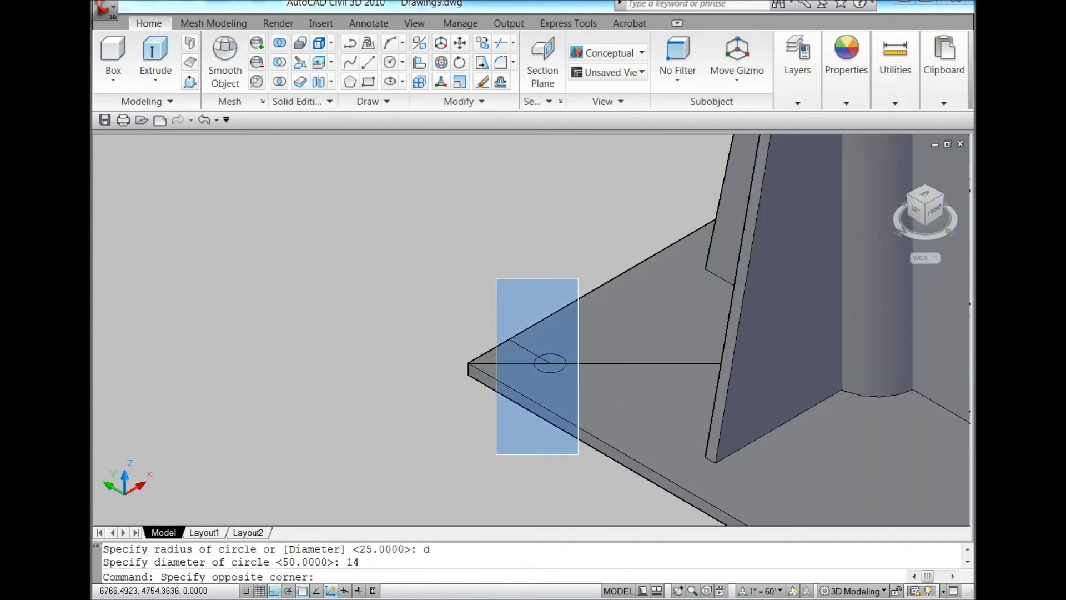
pyautogui.click(573, 443)
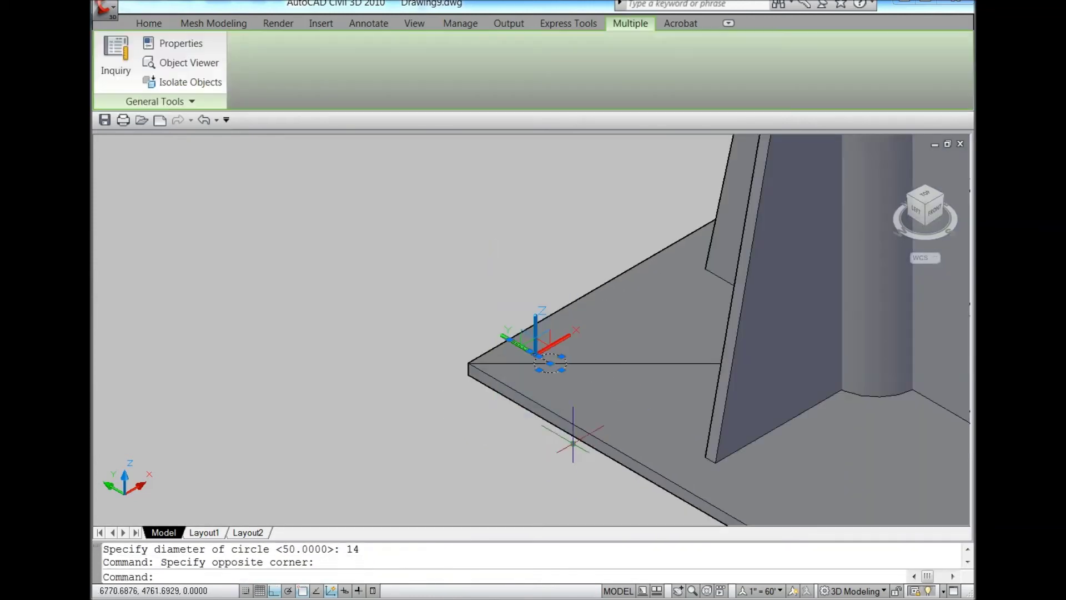
pyautogui.click(156, 26)
pyautogui.click(155, 53)
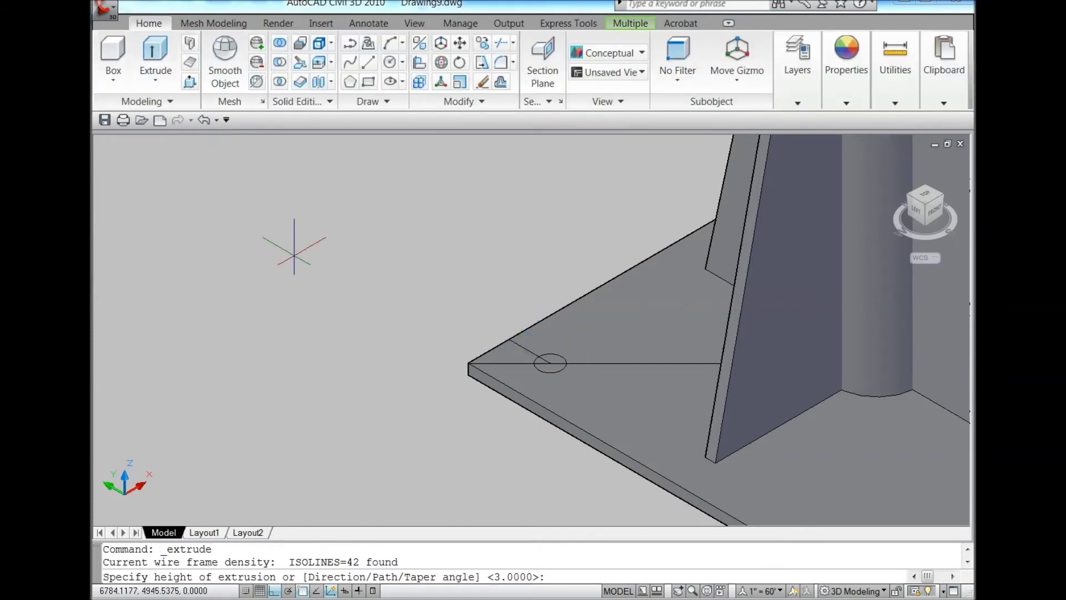
pyautogui.write('-15')
pyautogui.press('Return')
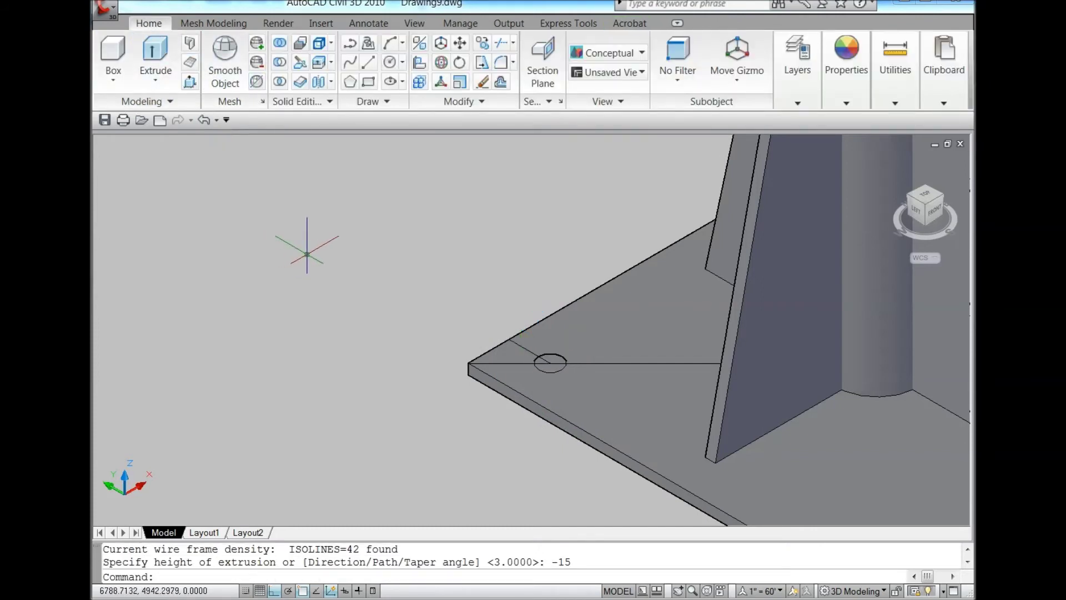
pyautogui.scroll(-2, 309, 250)
pyautogui.click(441, 272)
# Step: Mirror the bolt-hole cylinder to the opposite corner, keeping the original
pyautogui.click(483, 404)
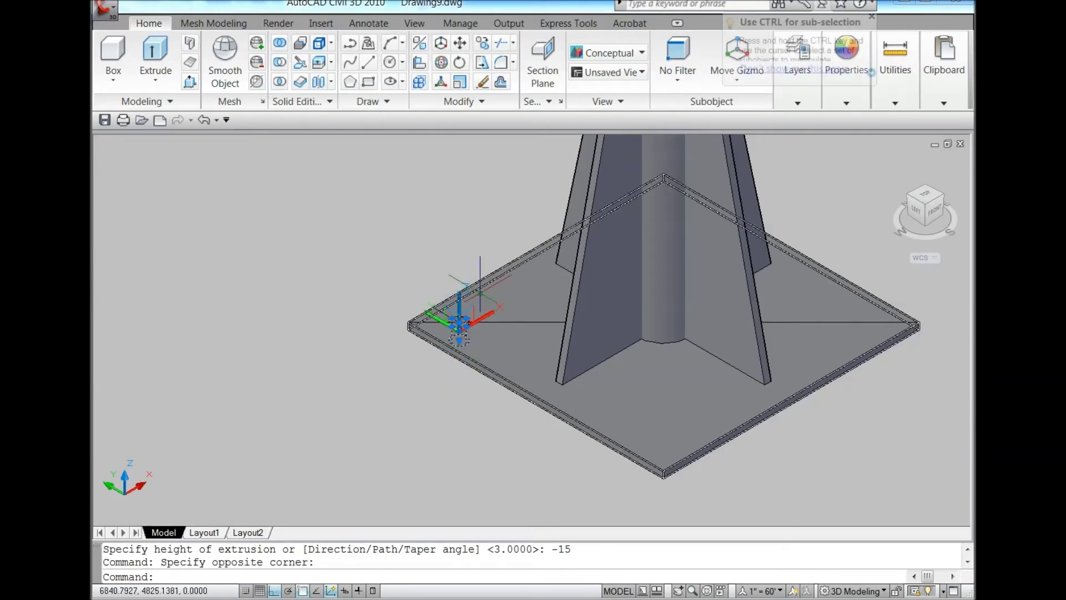
pyautogui.click(478, 106)
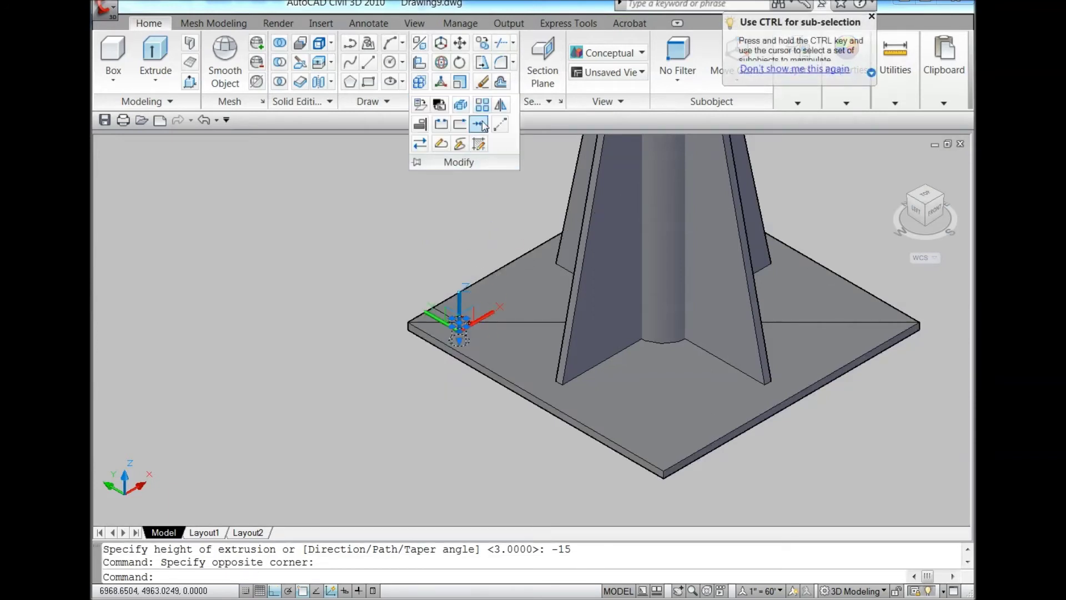
pyautogui.click(500, 104)
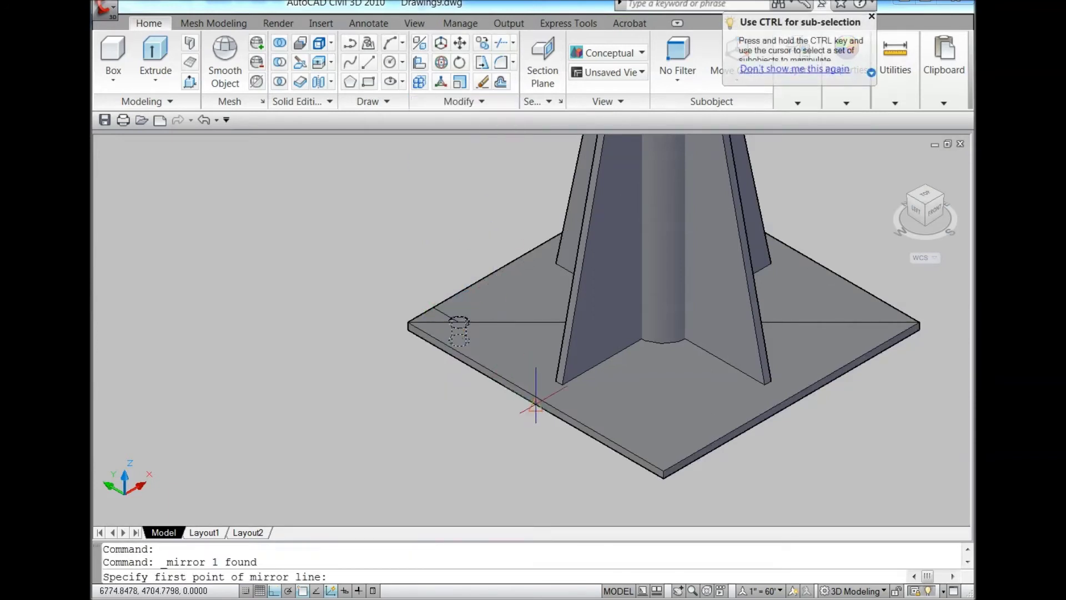
pyautogui.click(536, 404)
pyautogui.click(488, 427)
pyautogui.rightClick(488, 428)
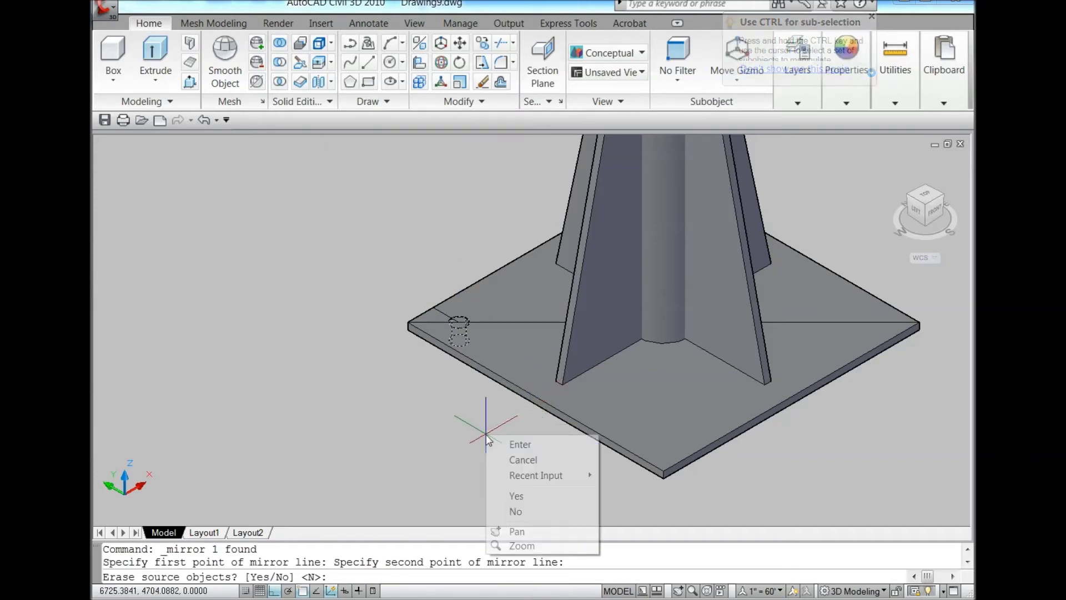
pyautogui.click(518, 443)
pyautogui.scroll(-2, 439, 338)
pyautogui.scroll(4, 440, 311)
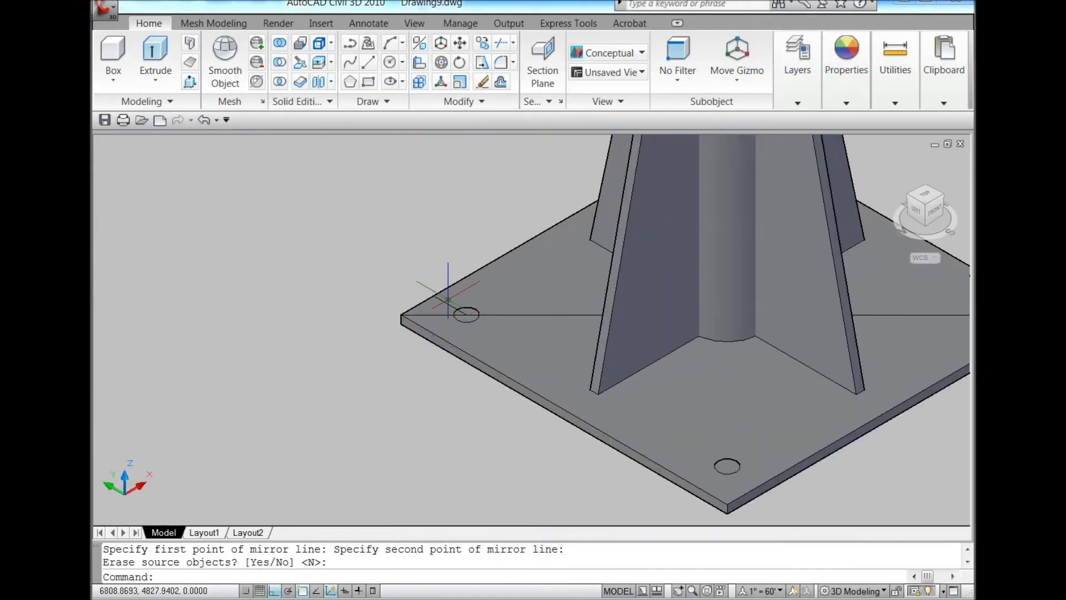
# Step: Mirror both corner cylinders to the remaining two corners, keeping the originals
pyautogui.click(443, 257)
pyautogui.click(525, 397)
pyautogui.scroll(-2, 525, 397)
pyautogui.click(521, 429)
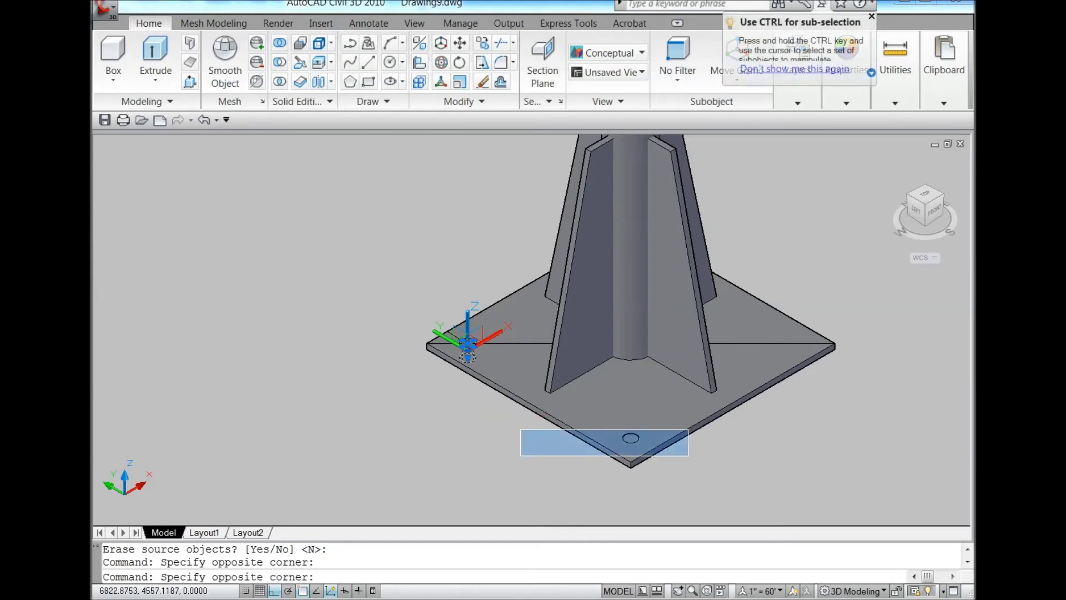
pyautogui.click(699, 470)
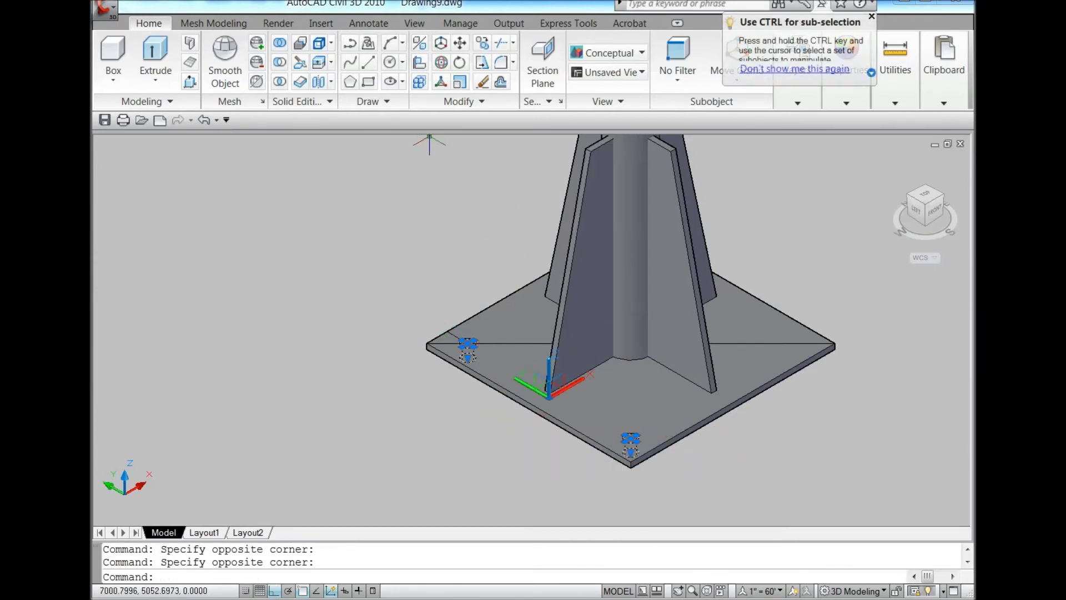
pyautogui.click(481, 101)
pyautogui.click(501, 105)
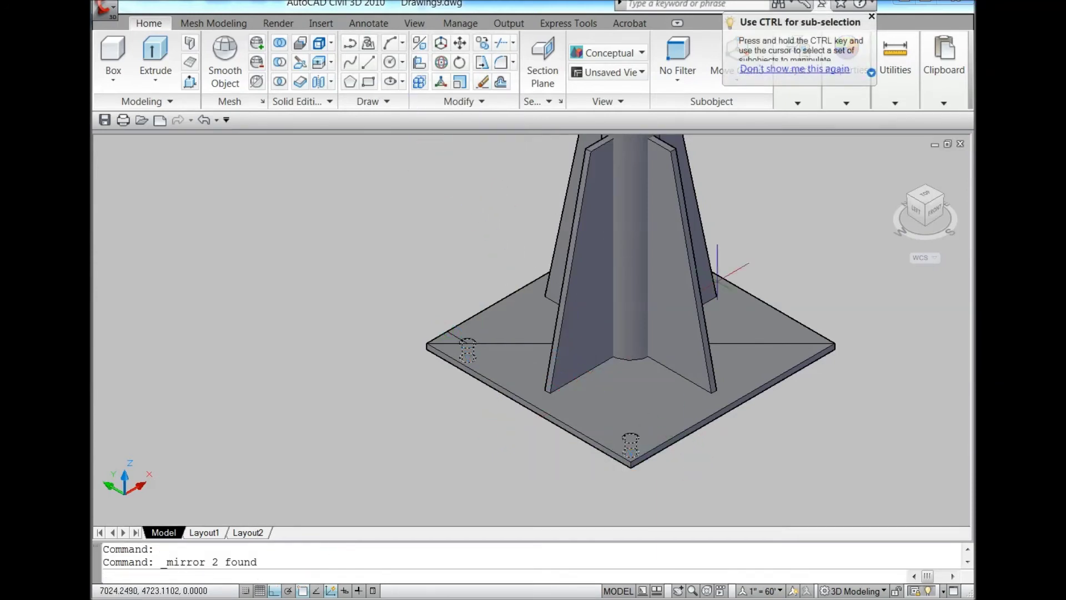
pyautogui.click(733, 409)
pyautogui.click(809, 428)
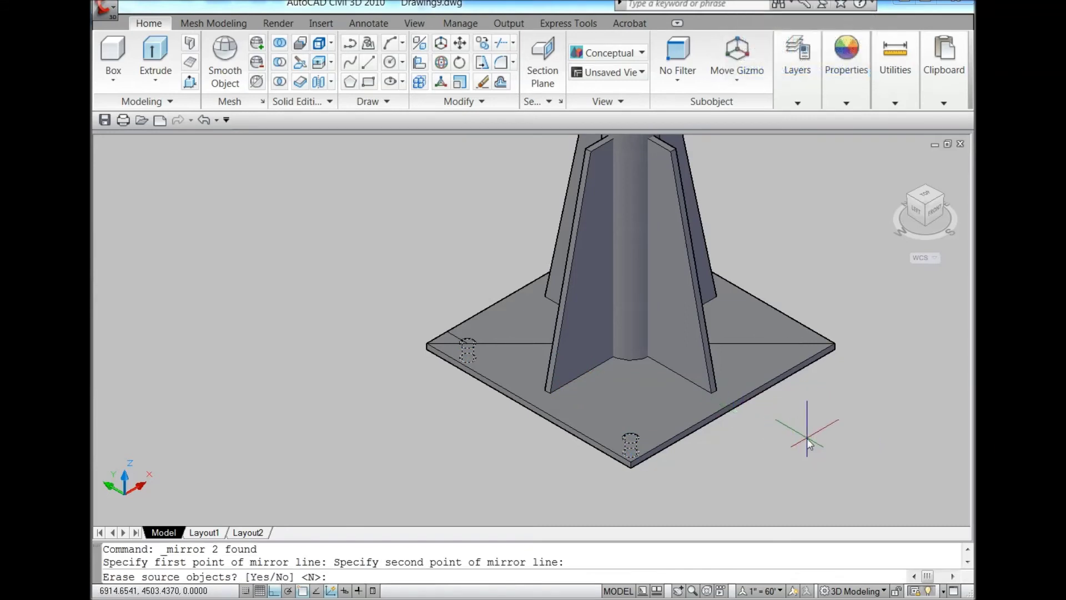
pyautogui.rightClick(809, 430)
pyautogui.click(827, 445)
pyautogui.scroll(-2, 382, 252)
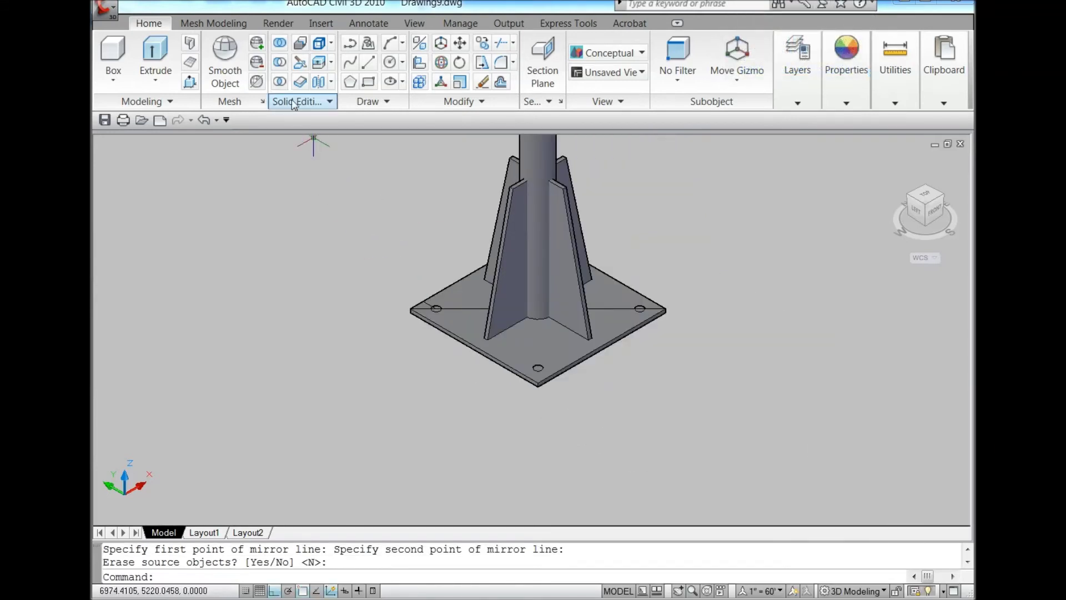
# Step: Start subtracting the hole cylinders from the base plate, then cancel to retry
pyautogui.press('Escape')
pyautogui.click(280, 63)
pyautogui.scroll(1, 418, 298)
pyautogui.scroll(3, 515, 298)
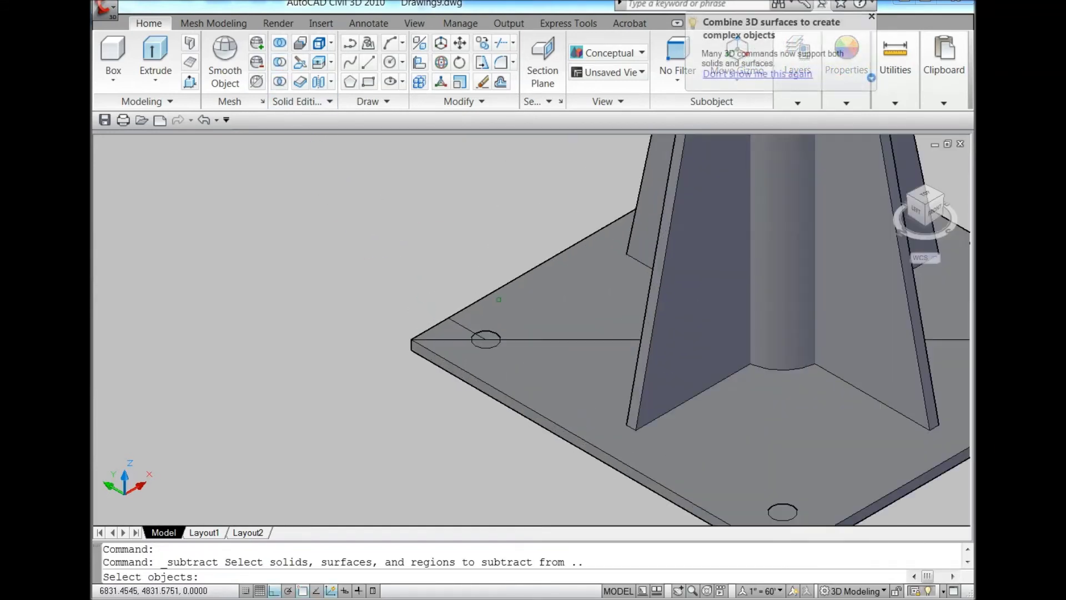
pyautogui.click(517, 307)
pyautogui.press('Return')
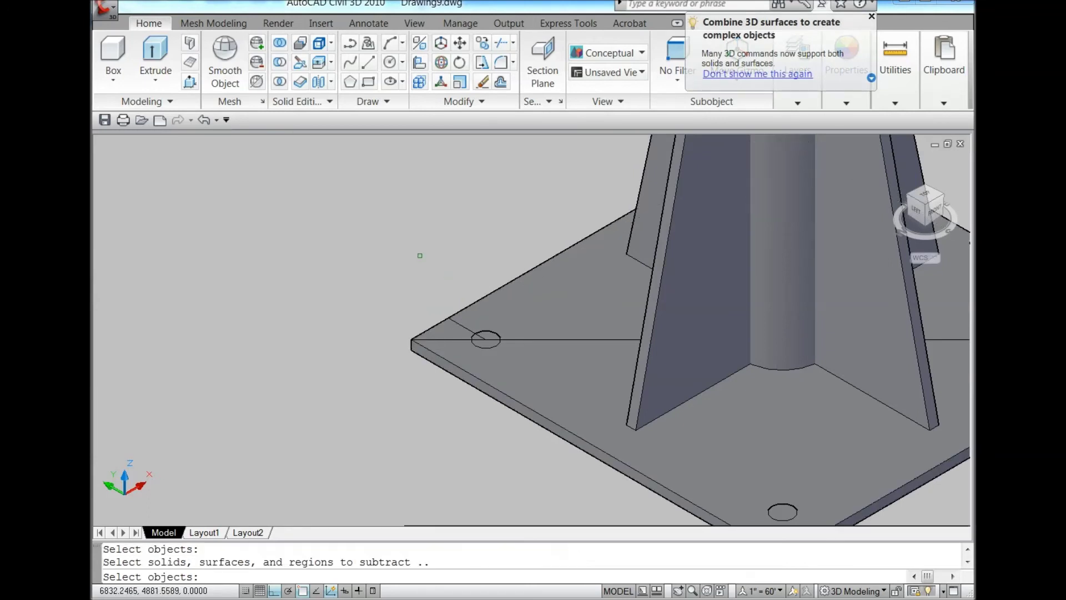
pyautogui.scroll(-2, 418, 255)
pyautogui.click(421, 259)
pyautogui.click(510, 373)
pyautogui.click(503, 397)
pyautogui.click(741, 436)
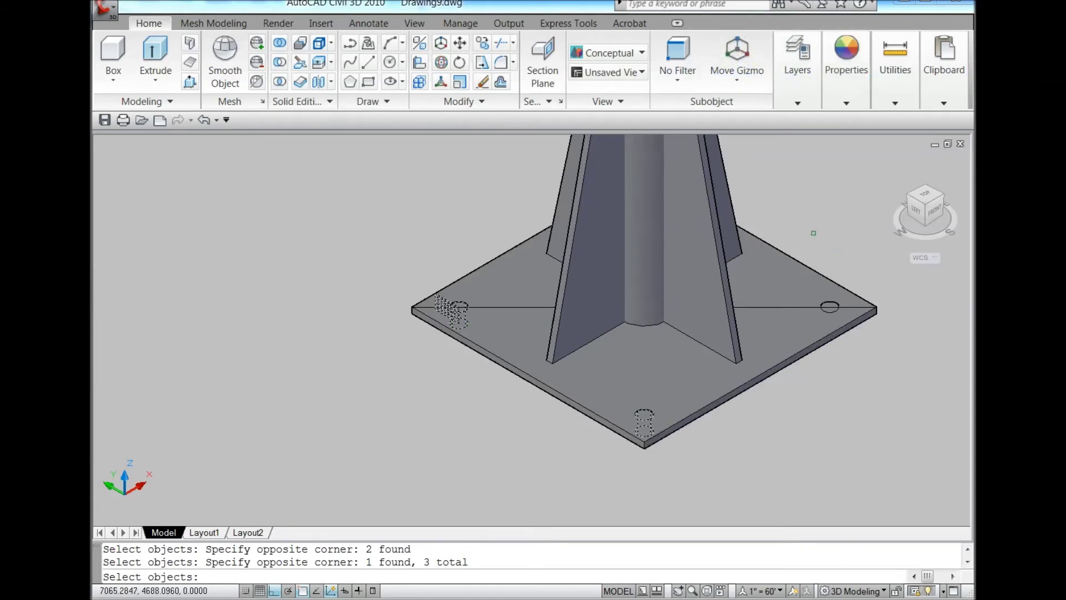
pyautogui.press('Escape')
# Step: Subtract from the base plate, selecting the left and bottom corner cylinders
pyautogui.scroll(3, 477, 286)
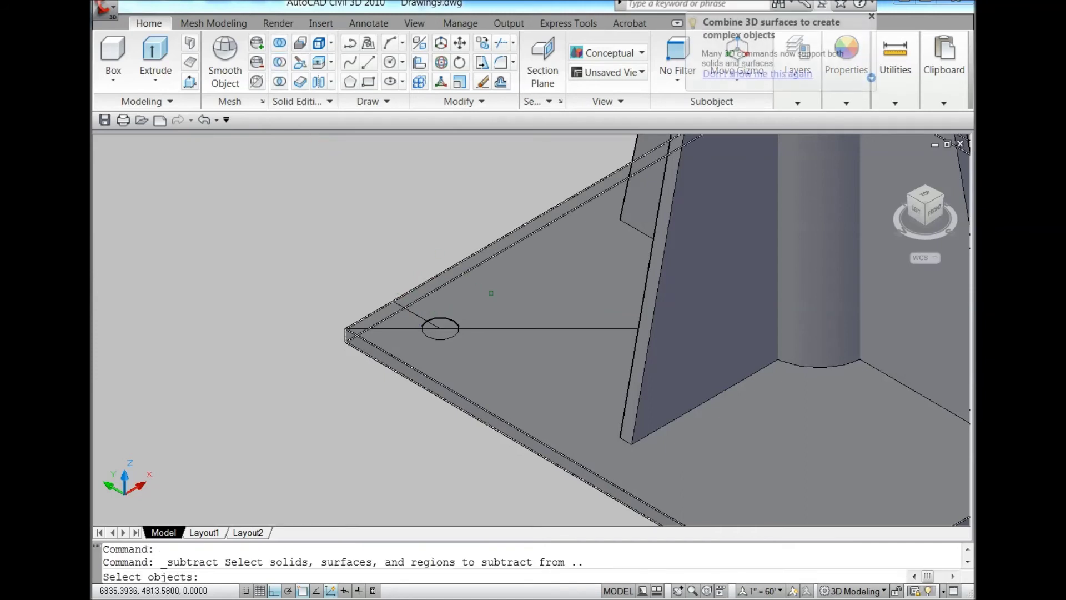
pyautogui.click(490, 295)
pyautogui.press('Return')
pyautogui.scroll(3, 479, 395)
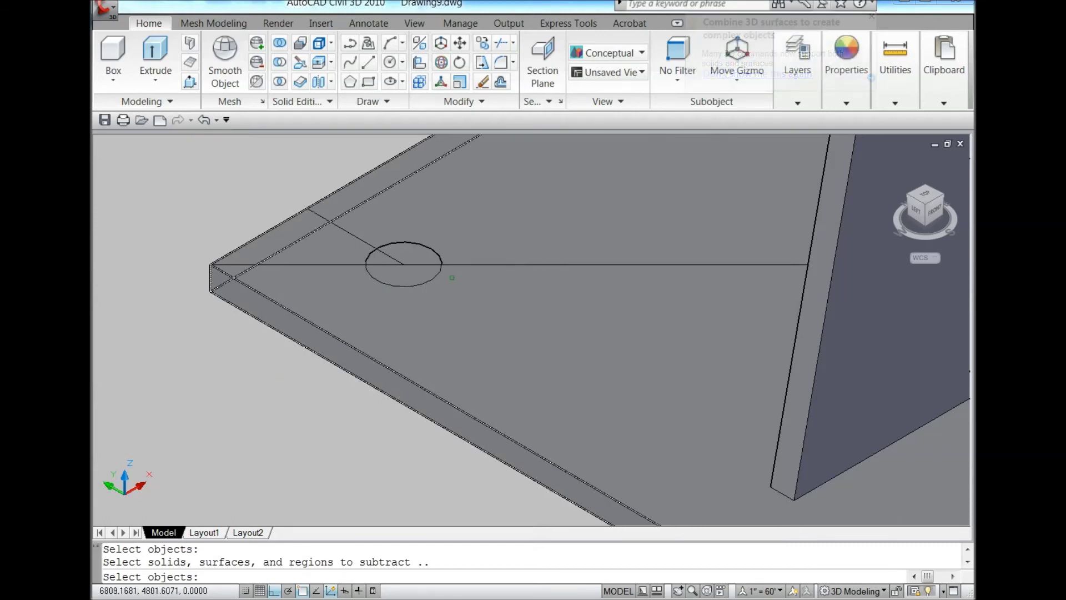
pyautogui.click(438, 282)
pyautogui.scroll(-3, 294, 357)
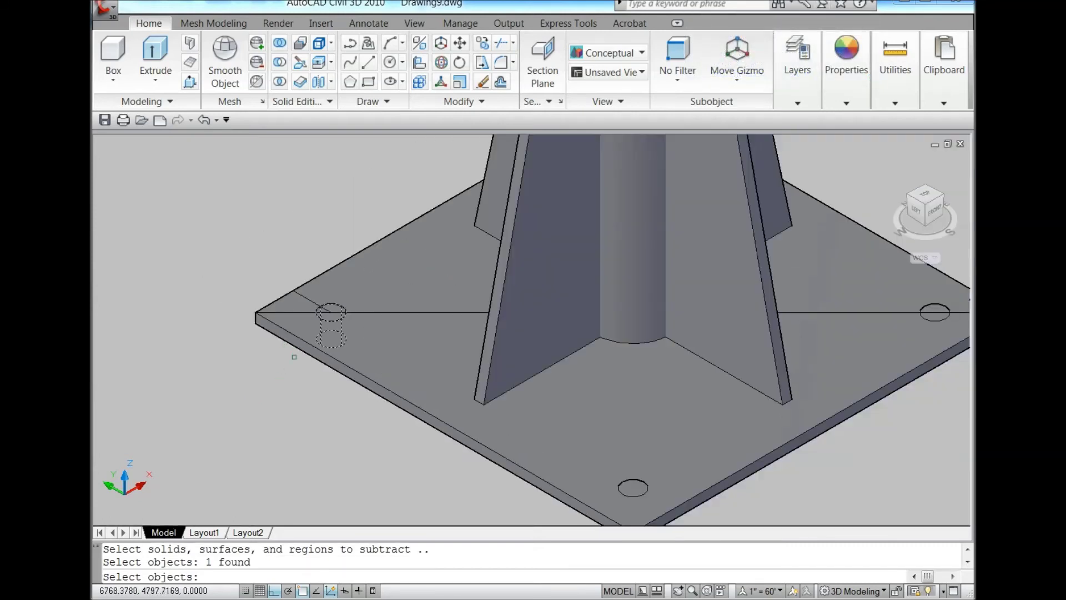
pyautogui.scroll(2, 581, 507)
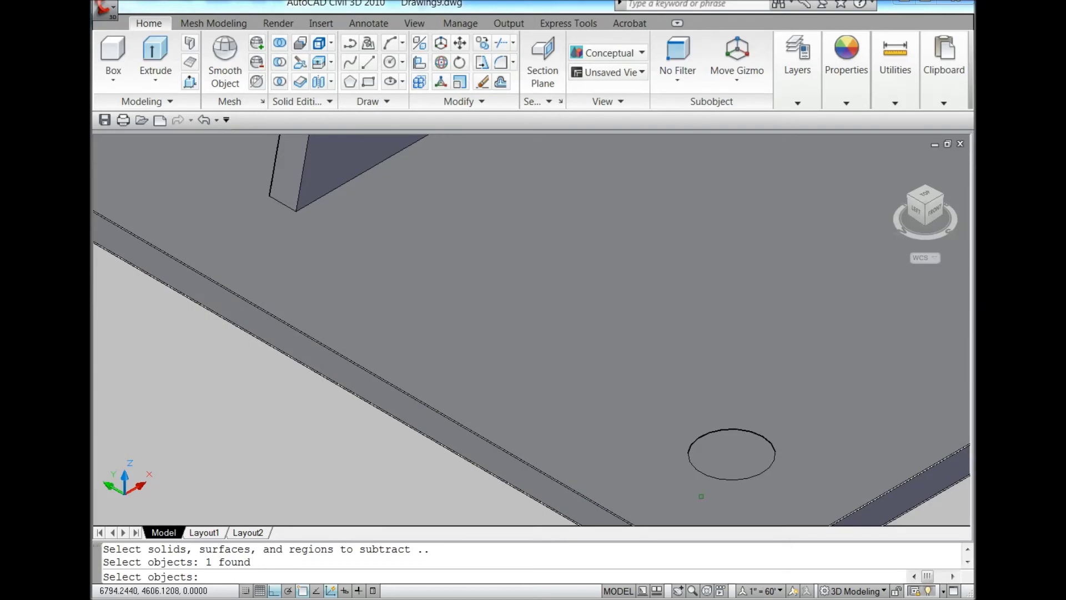
pyautogui.scroll(-5, 701, 496)
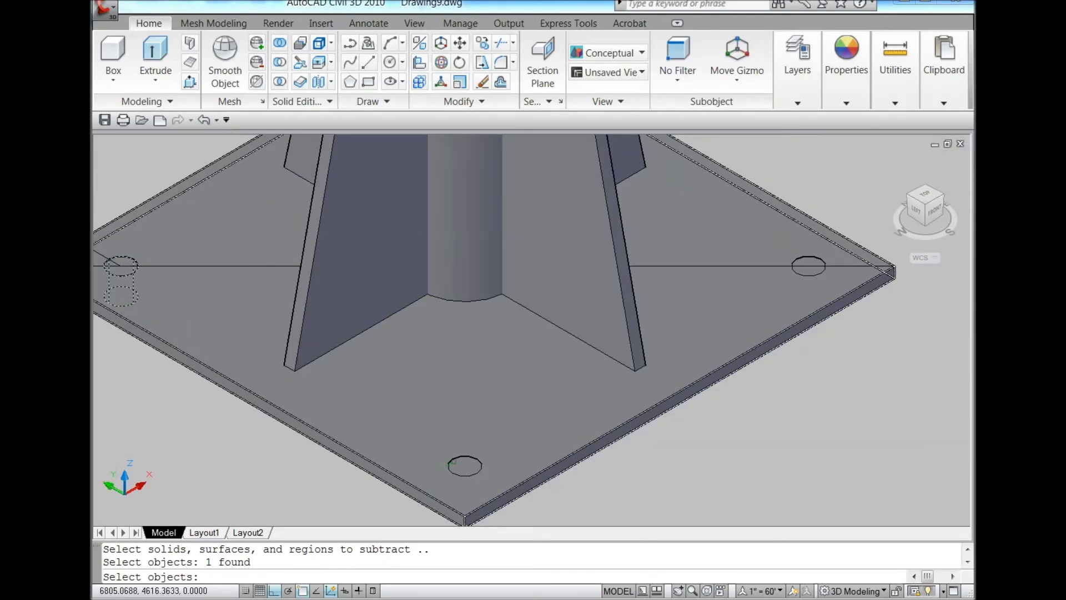
pyautogui.click(451, 462)
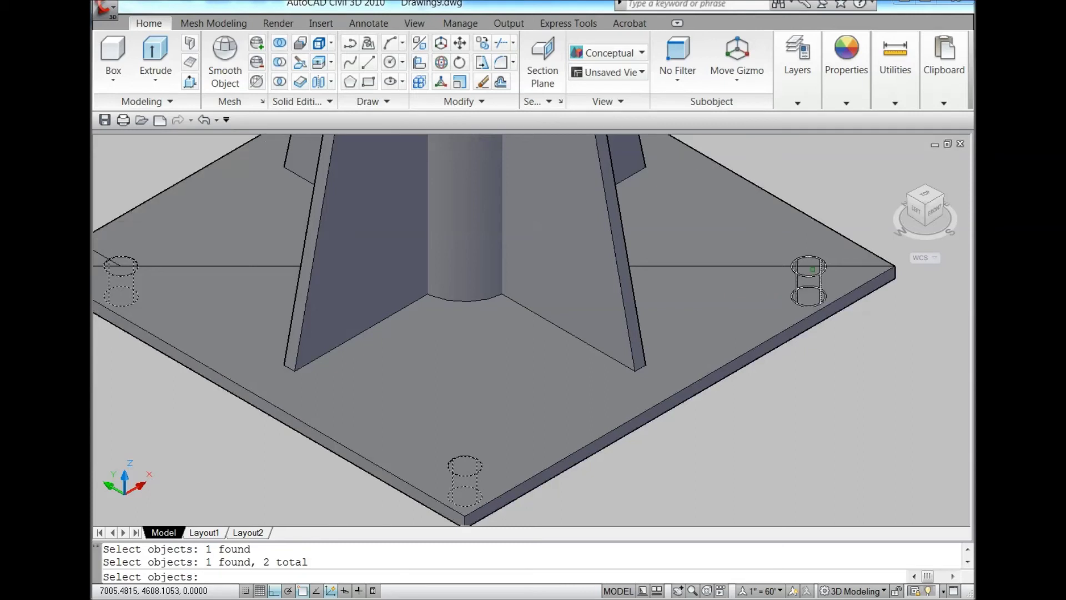
# Step: Add the last cylinder from another view and complete the four-hole subtraction
pyautogui.click(925, 191)
pyautogui.scroll(3, 544, 501)
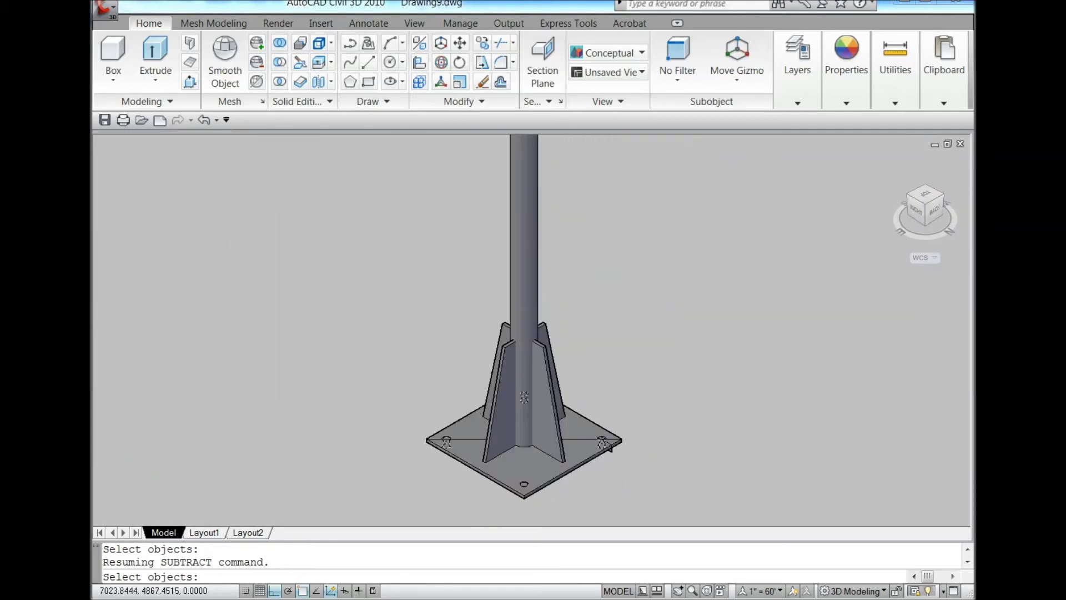
pyautogui.scroll(2, 544, 501)
pyautogui.scroll(3, 544, 501)
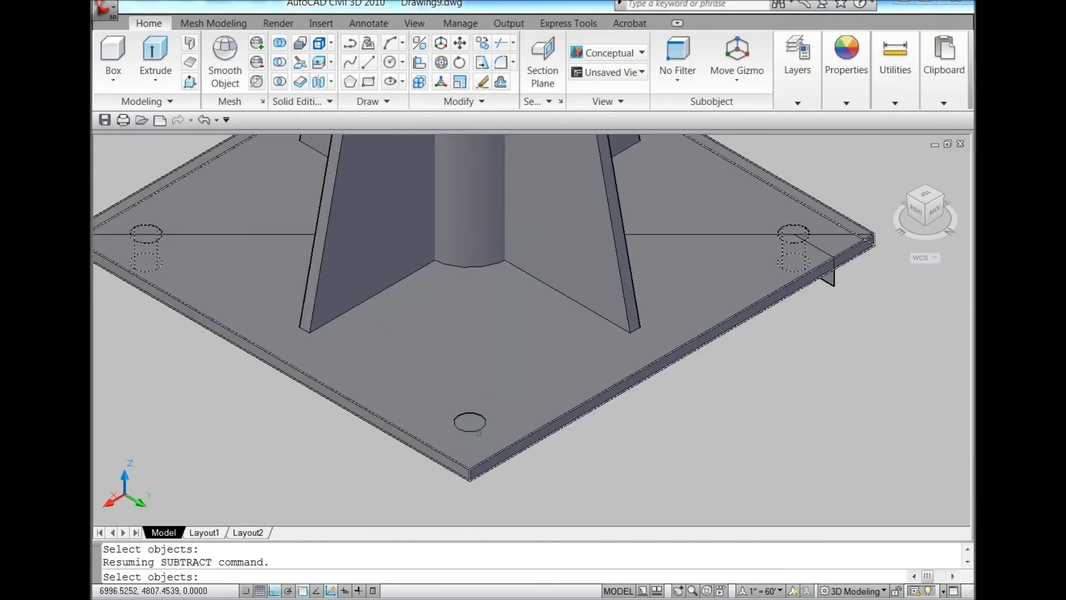
pyautogui.click(475, 428)
pyautogui.press('Return')
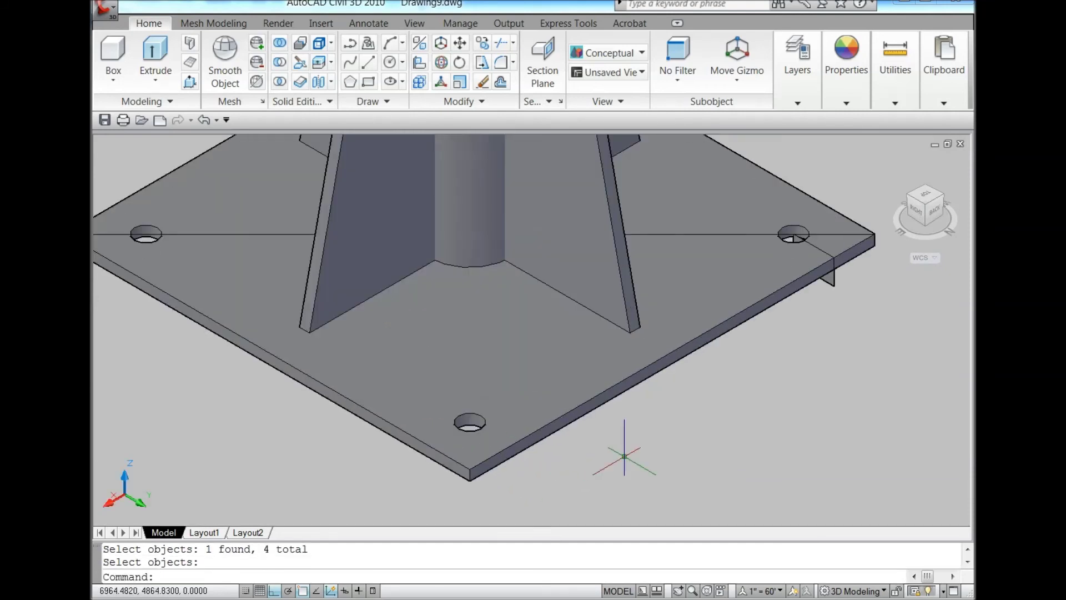
# Step: Delete the stray piece at the plate corner and redraw the model
pyautogui.scroll(5, 839, 275)
pyautogui.moveTo(857, 277); pyautogui.dragTo(794, 275)
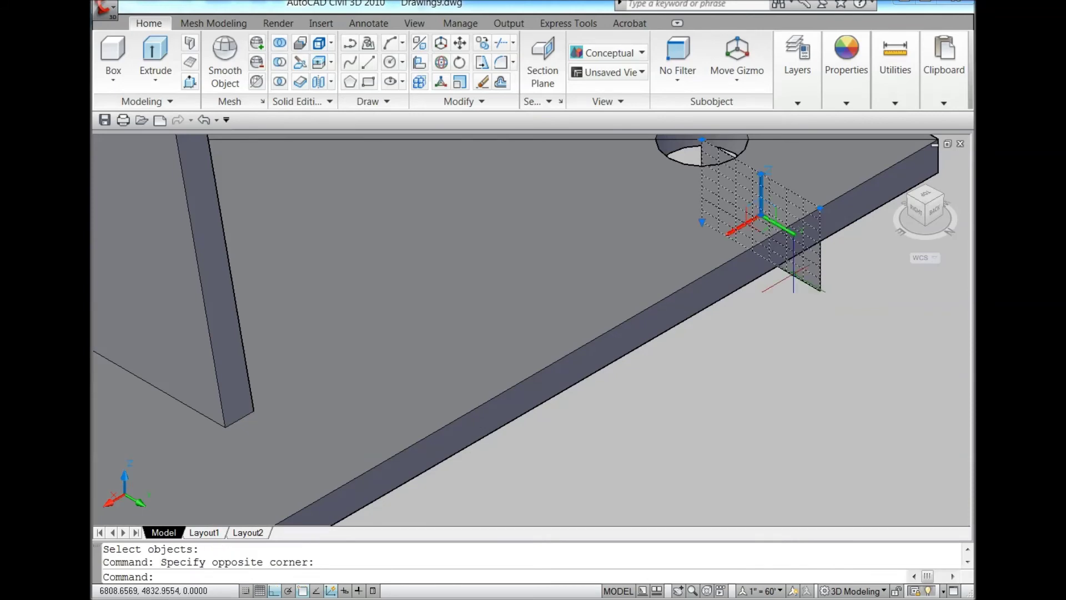
pyautogui.press('Delete')
pyautogui.scroll(-5, 810, 321)
pyautogui.scroll(5, 758, 228)
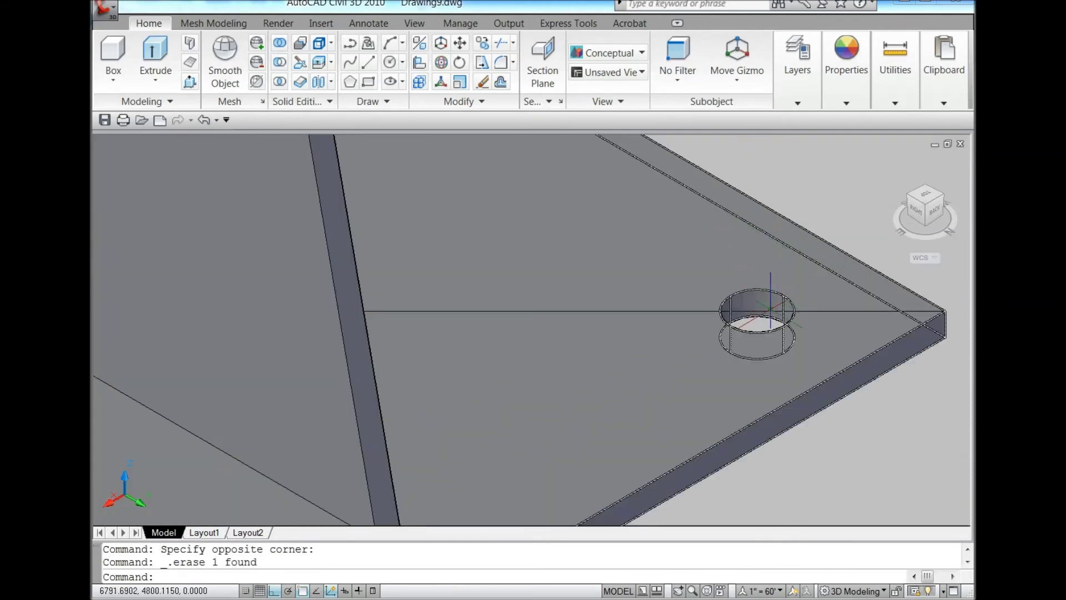
pyautogui.press('Escape')
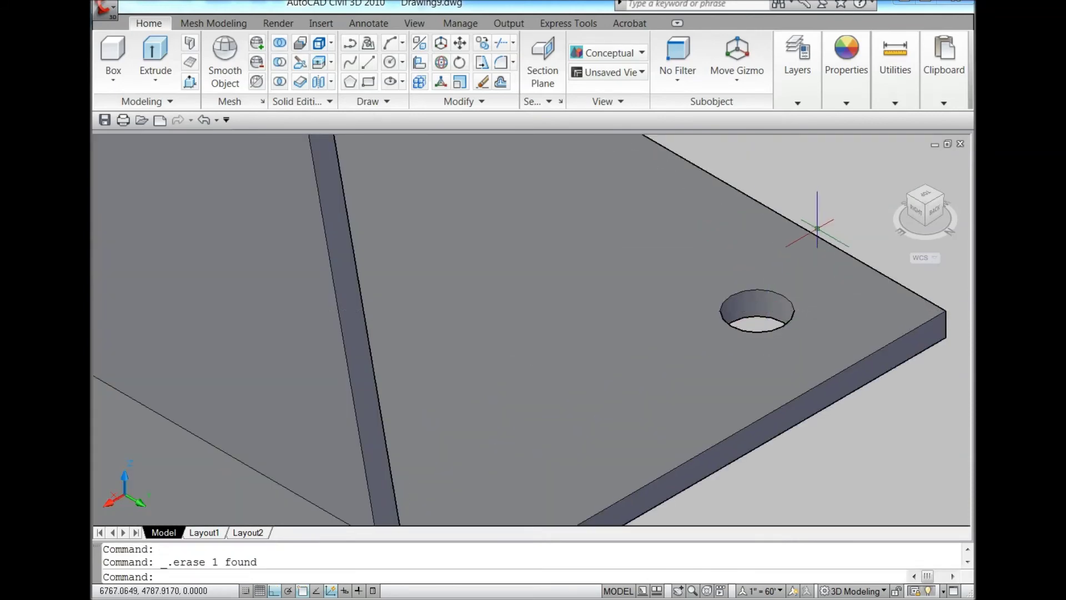
pyautogui.scroll(-5, 772, 289)
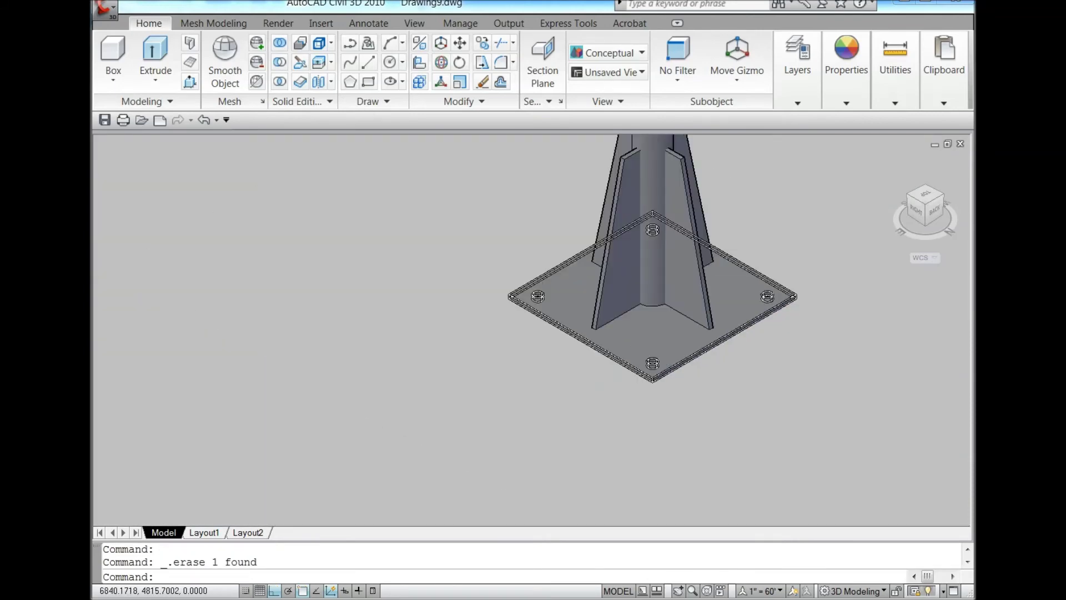
# Step: Align the UCS to the top face of the base plate
pyautogui.click(927, 229)
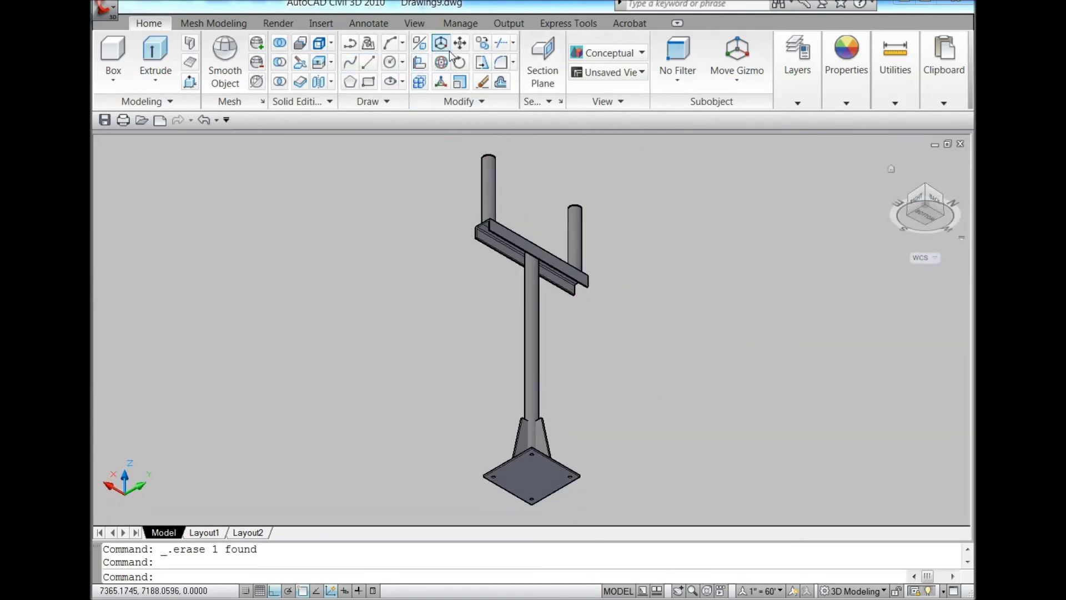
pyautogui.click(421, 27)
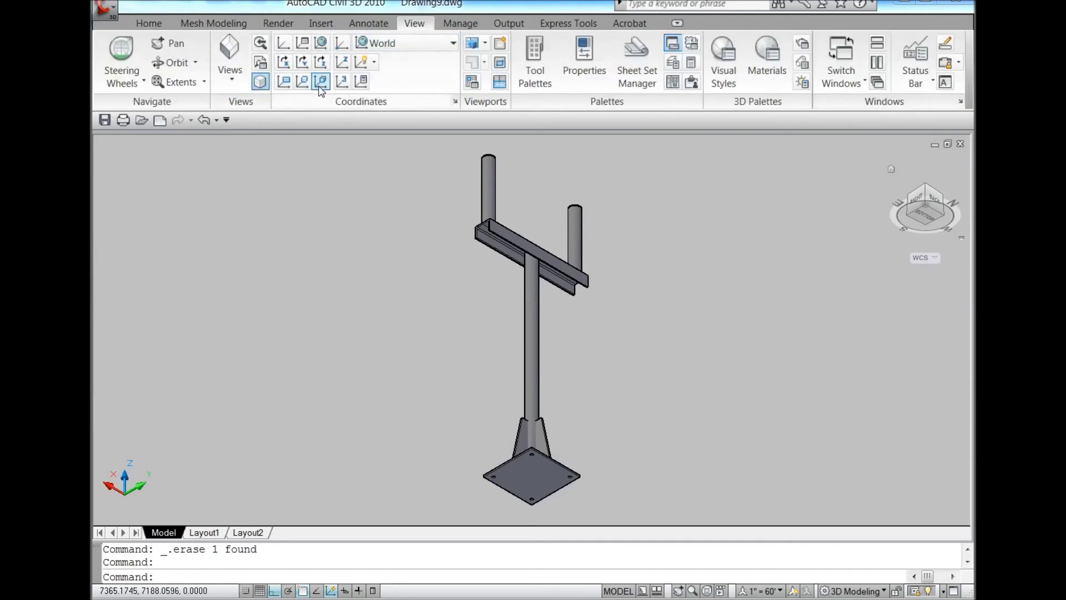
pyautogui.click(301, 43)
pyautogui.scroll(3, 531, 498)
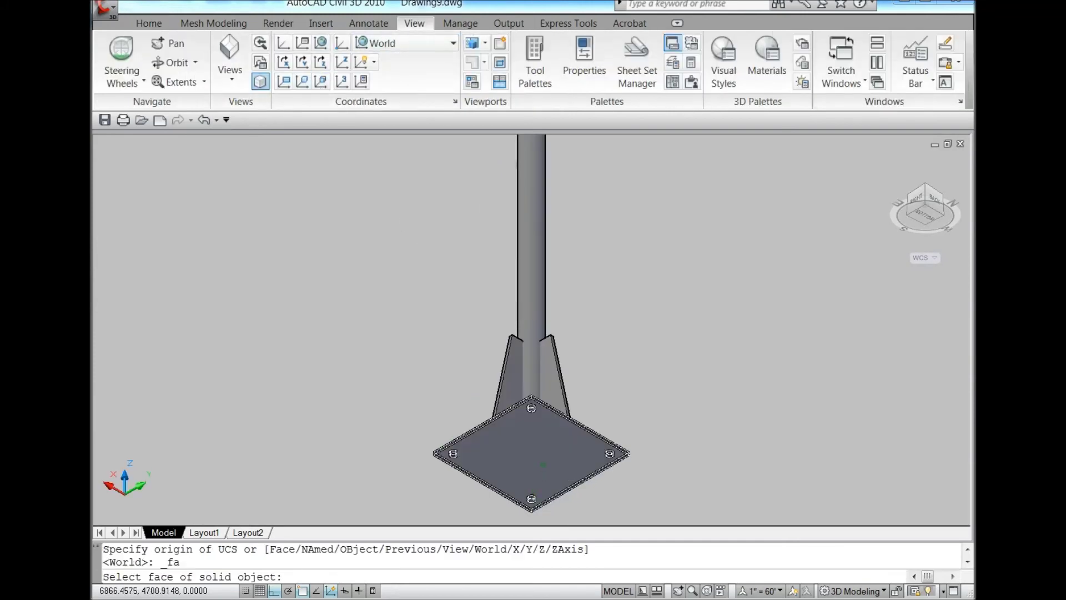
pyautogui.click(543, 464)
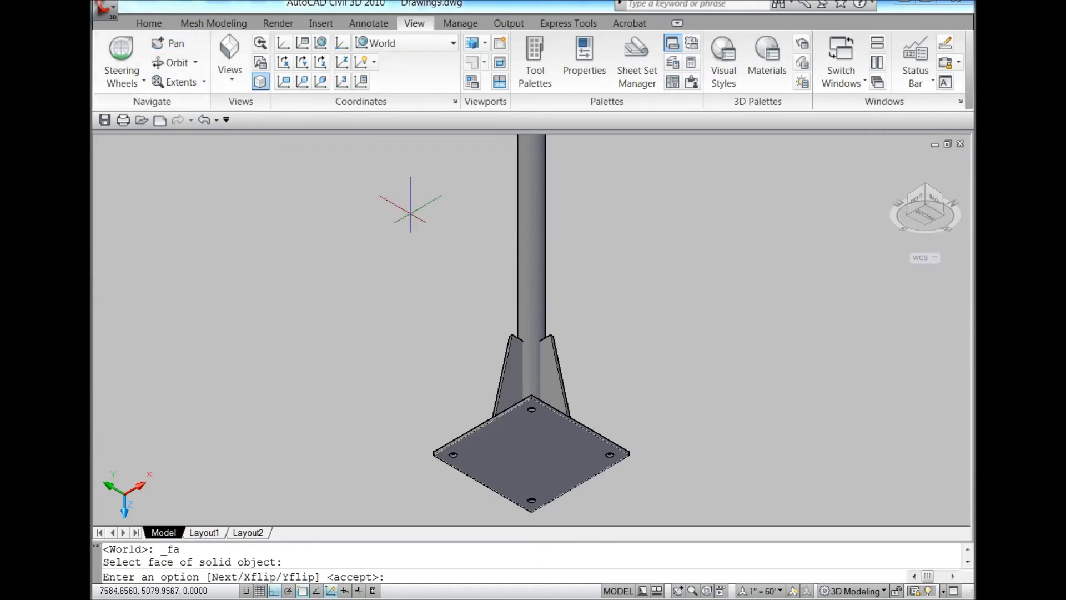
pyautogui.press('Return')
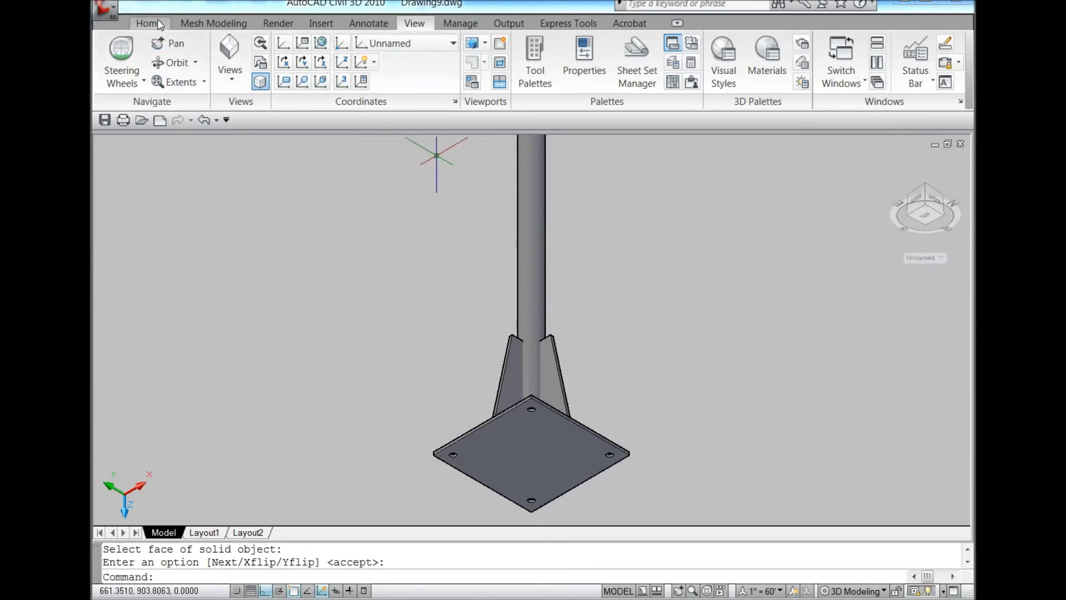
# Step: Draw a diagonal line between opposite corners of the base plate
pyautogui.click(149, 23)
pyautogui.click(368, 62)
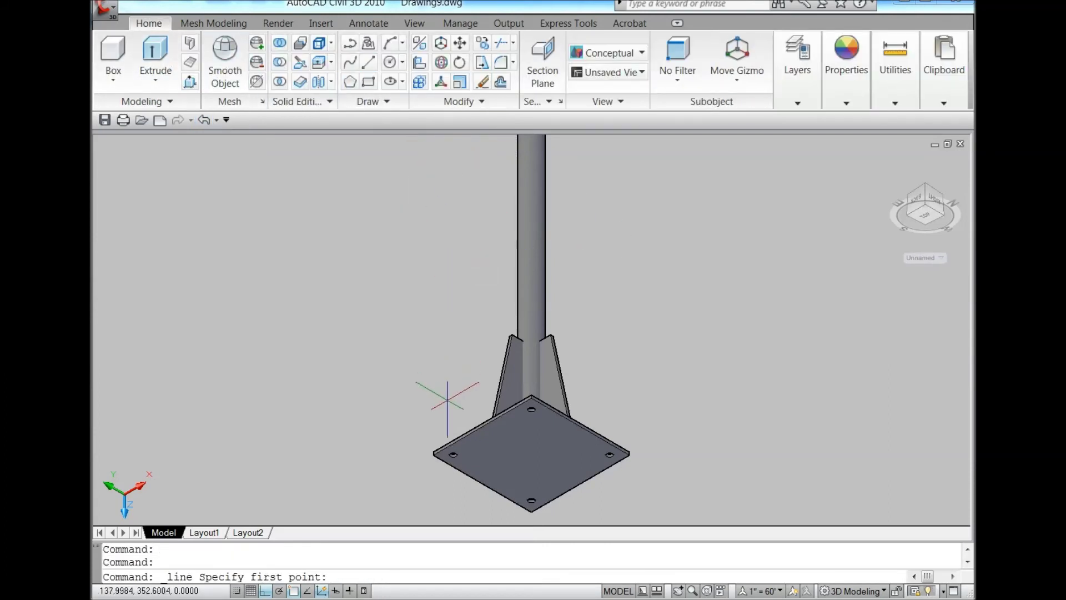
pyautogui.scroll(4, 438, 433)
pyautogui.scroll(4, 373, 478)
pyautogui.click(354, 482)
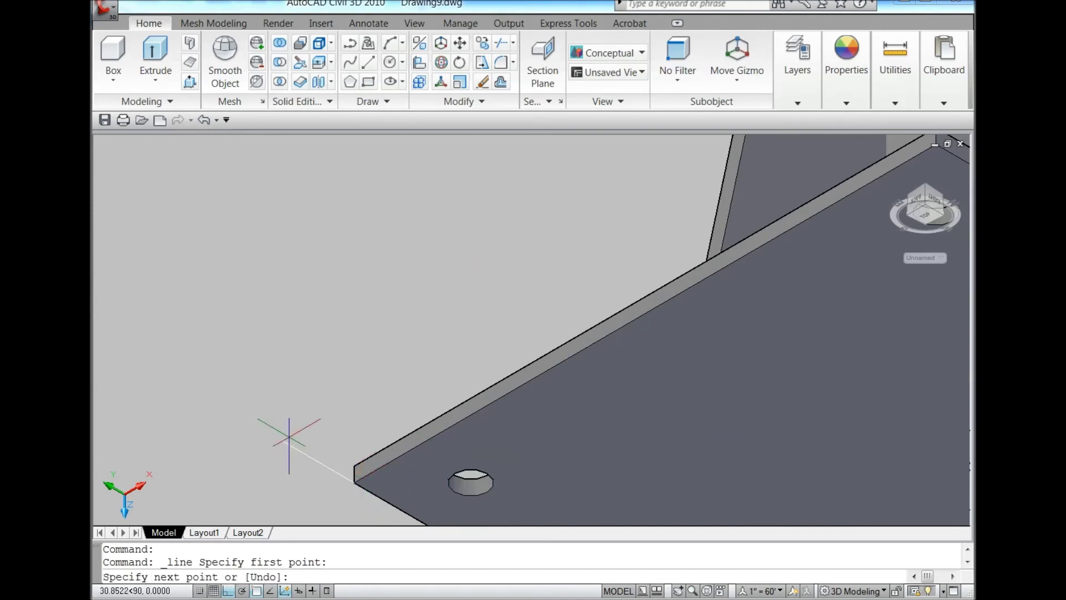
pyautogui.scroll(-5, 290, 435)
pyautogui.scroll(5, 722, 430)
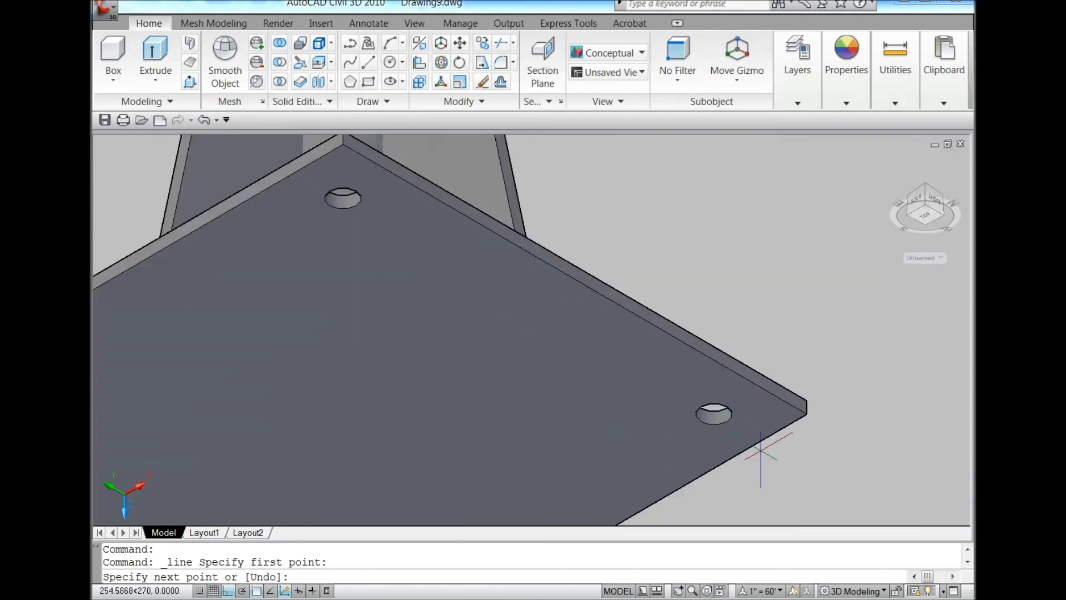
pyautogui.click(806, 411)
pyautogui.scroll(-5, 808, 408)
pyautogui.press('Escape')
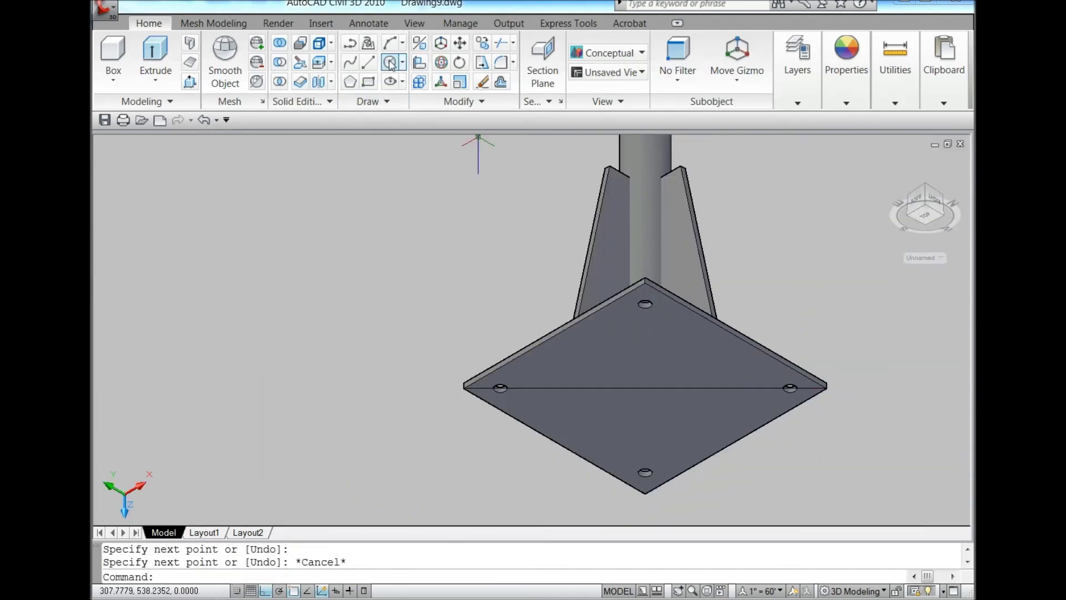
# Step: Draw a 16-diameter circle centred on the diagonal's midpoint
pyautogui.click(390, 61)
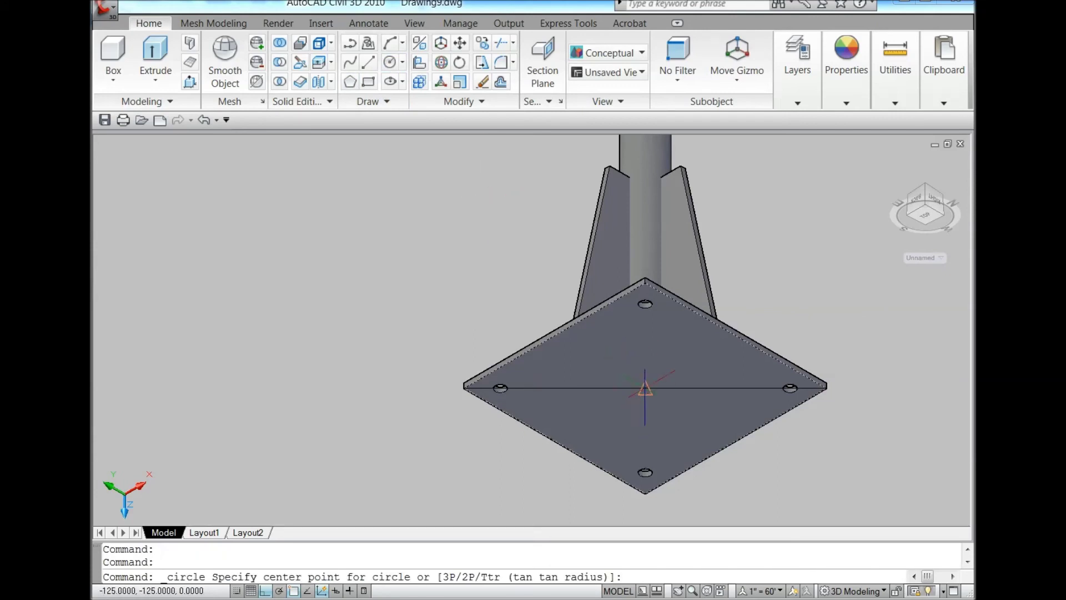
pyautogui.click(645, 389)
pyautogui.write('d')
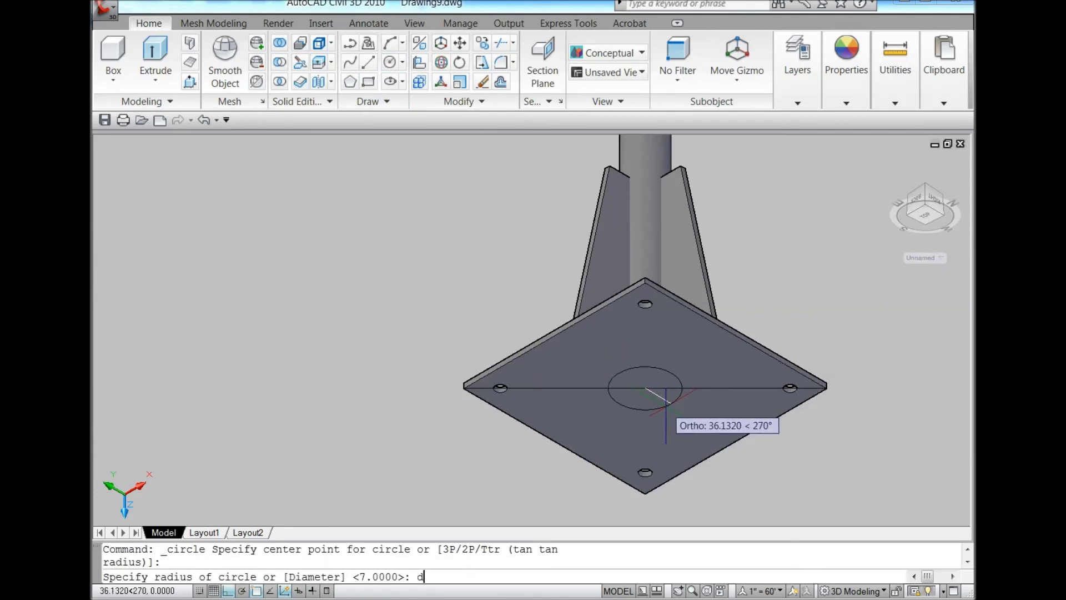
pyautogui.press('Return')
pyautogui.write('16')
pyautogui.press('Return')
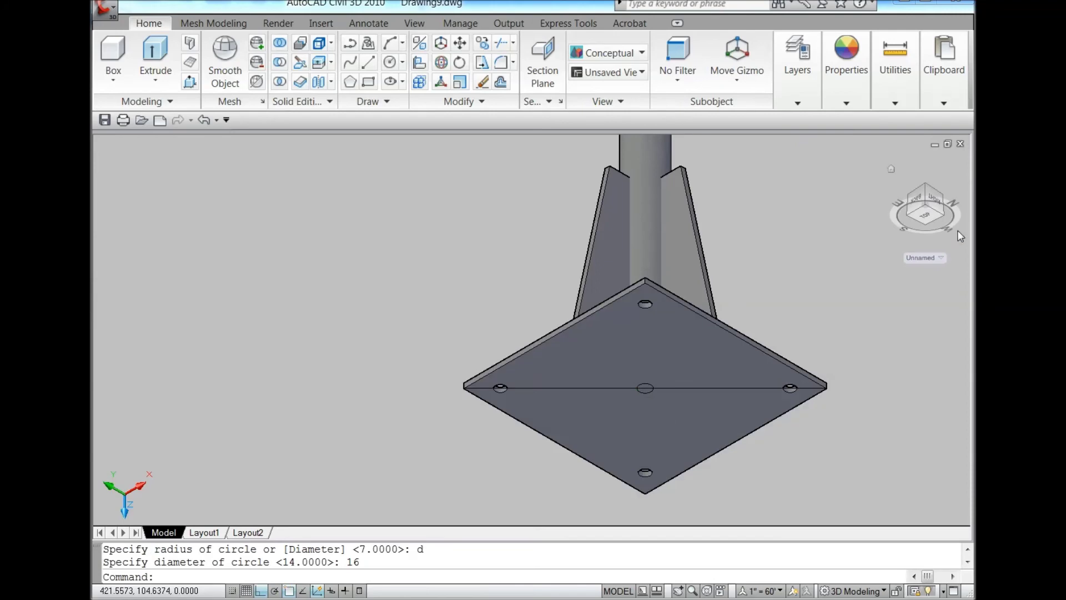
pyautogui.click(930, 227)
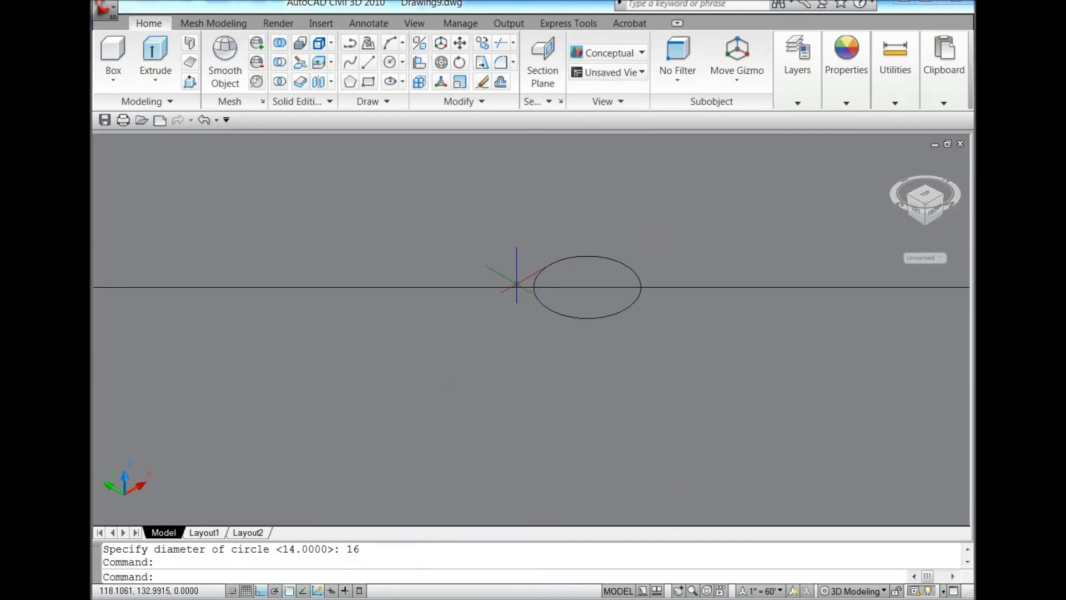
# Step: Extrude the central 16-diameter circle -15 units into a cylinder
pyautogui.click(419, 167)
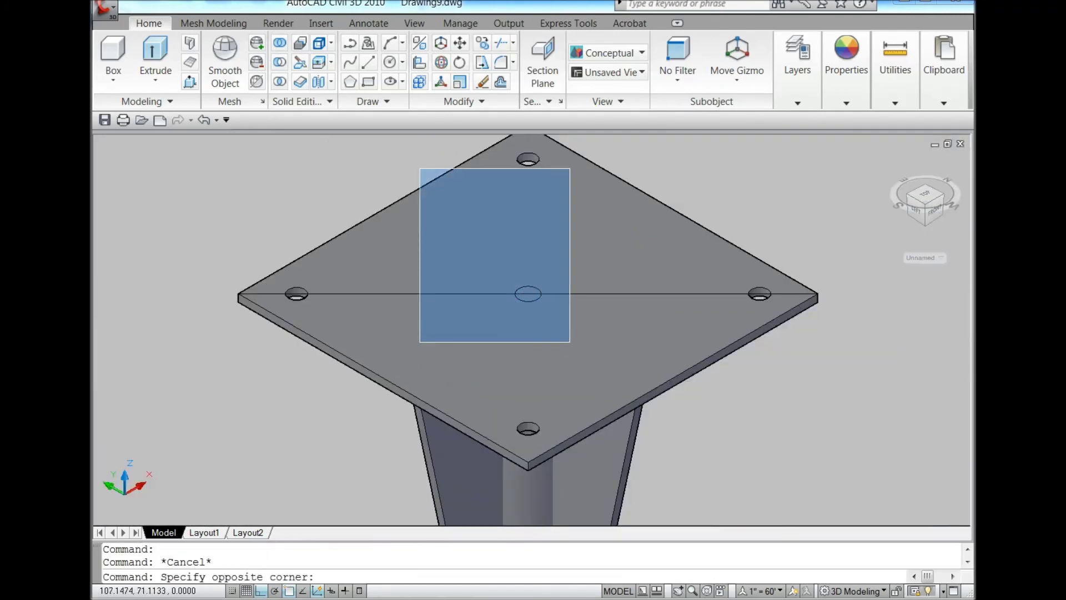
pyautogui.click(569, 342)
pyautogui.click(173, 61)
pyautogui.write('-15')
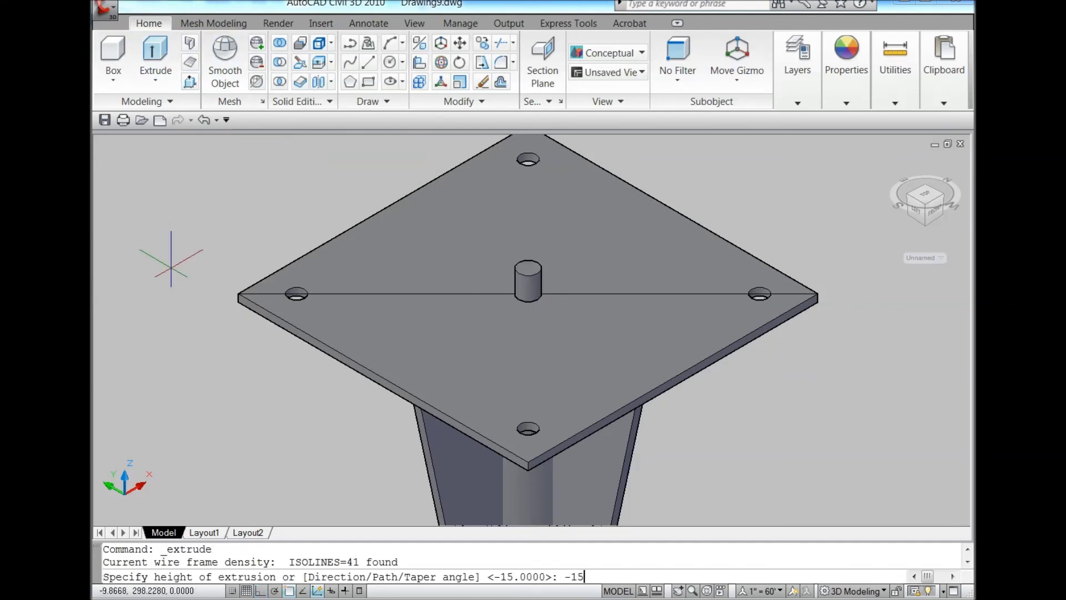
pyautogui.press('Return')
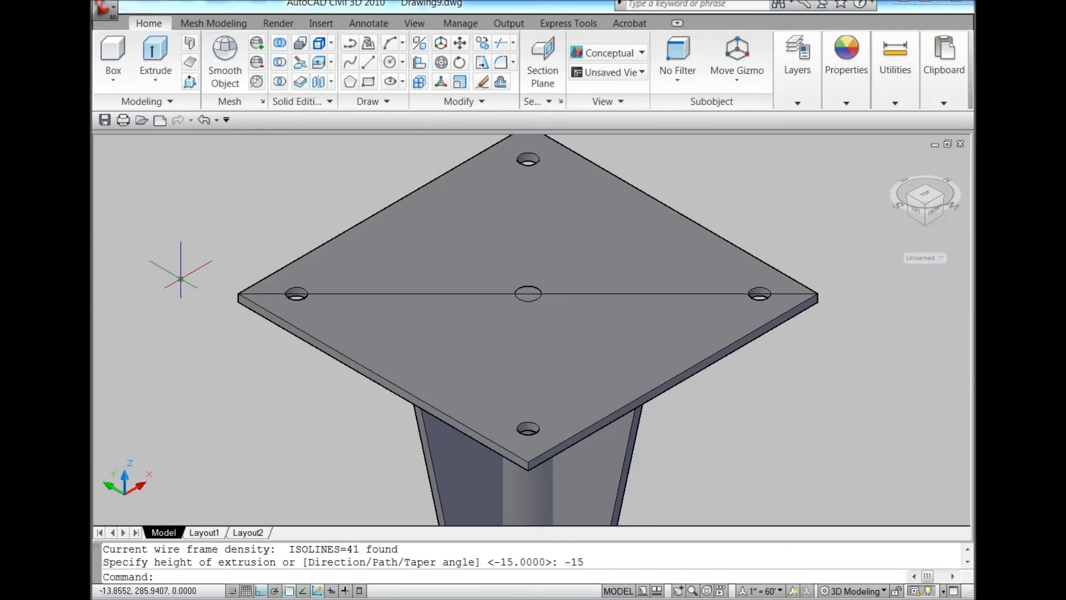
# Step: Subtract the centre cylinder from the base plate
pyautogui.click(281, 64)
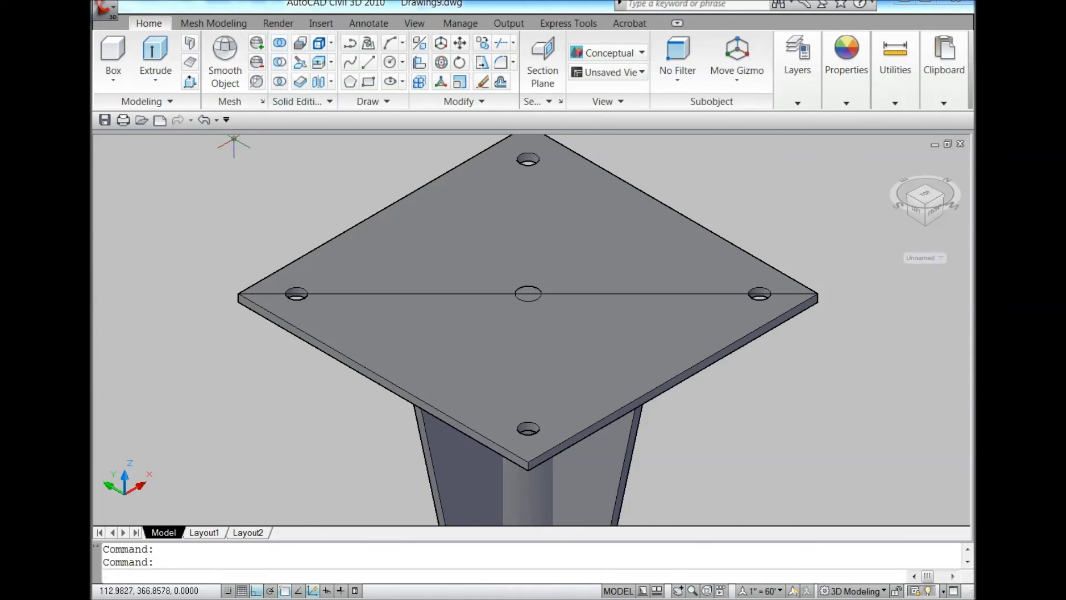
pyautogui.click(451, 251)
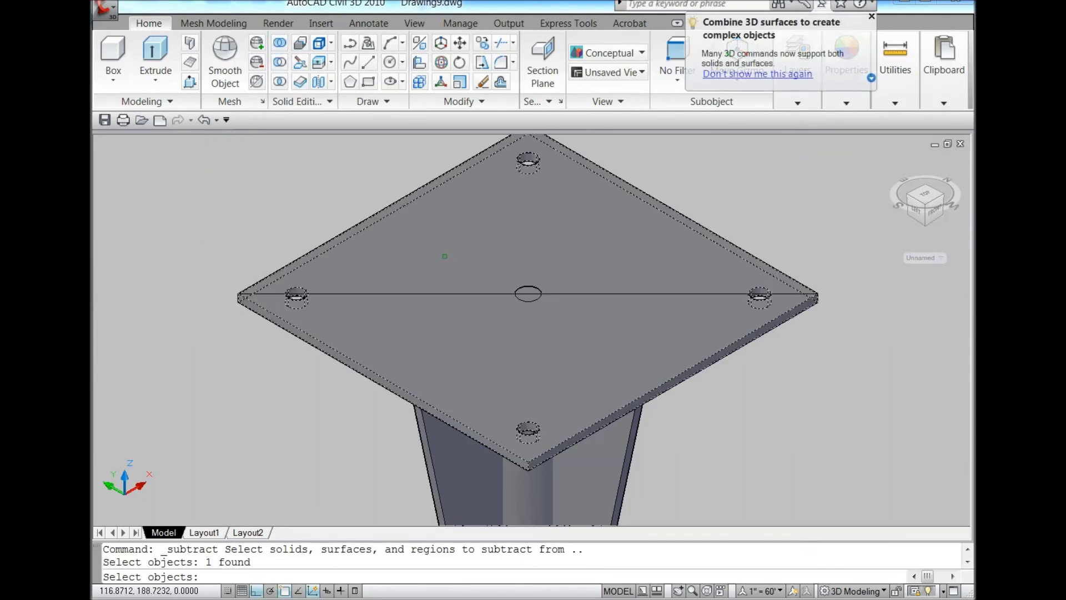
pyautogui.press('Return')
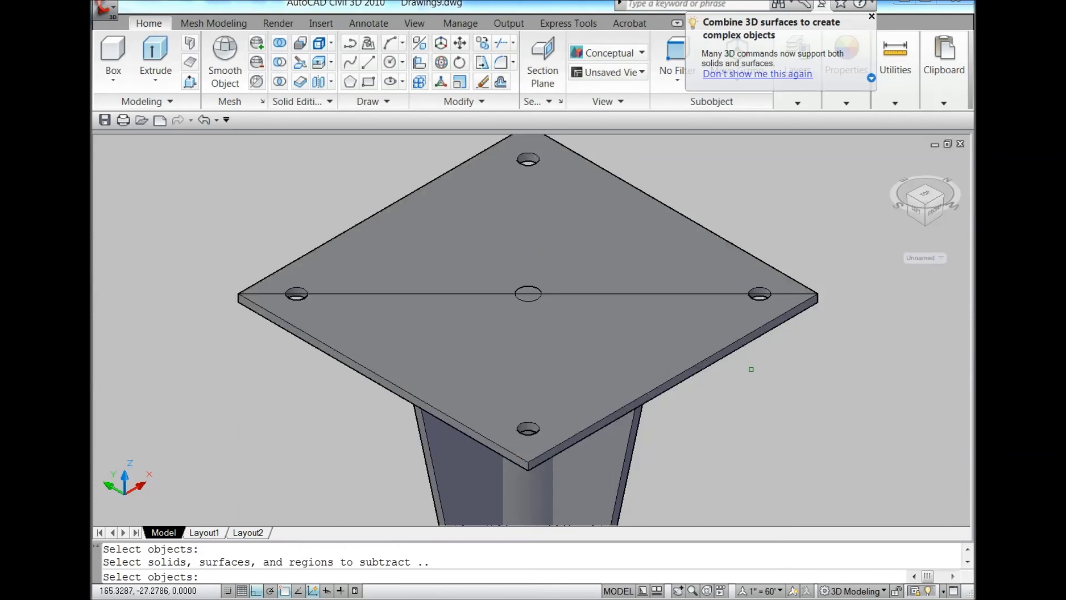
pyautogui.click(523, 298)
pyautogui.press('Return')
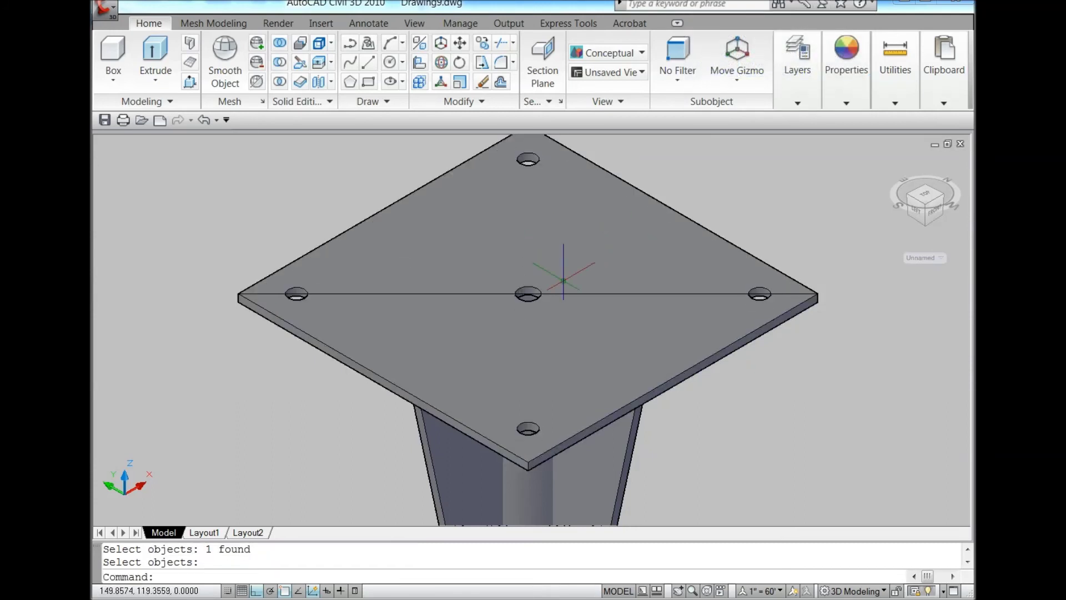
pyautogui.scroll(-2, 571, 266)
pyautogui.scroll(-2, 567, 277)
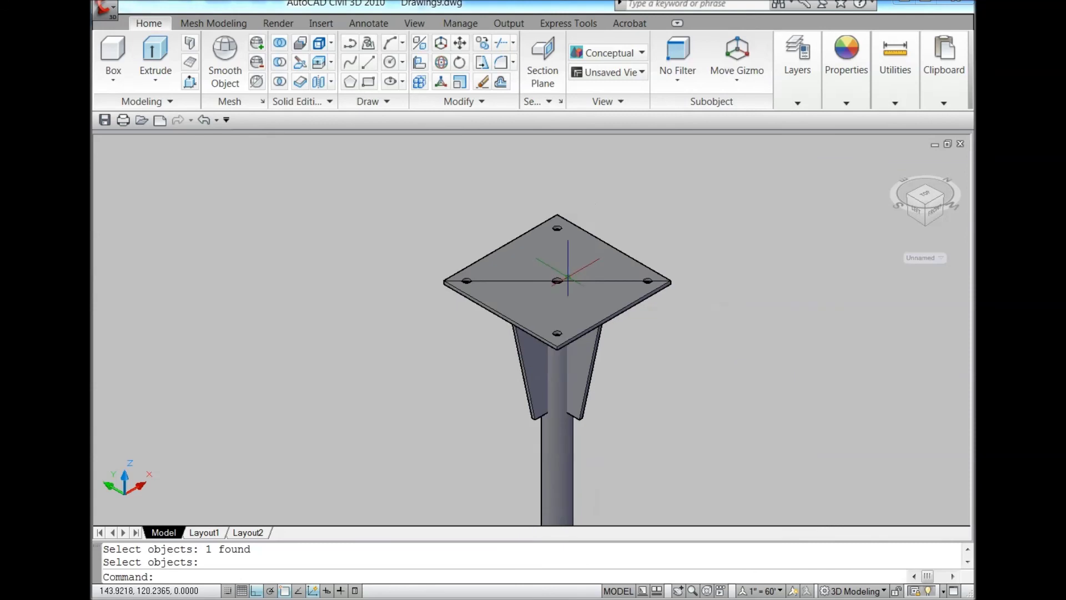
# Step: Return to World UCS and show the Home isometric view in parallel projection
pyautogui.click(916, 257)
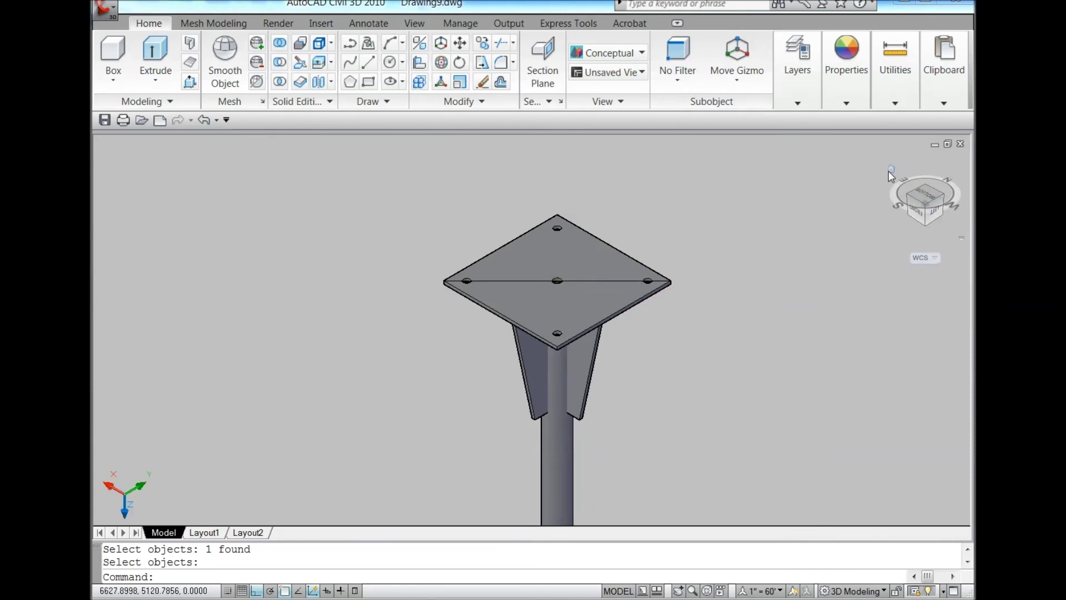
pyautogui.click(891, 169)
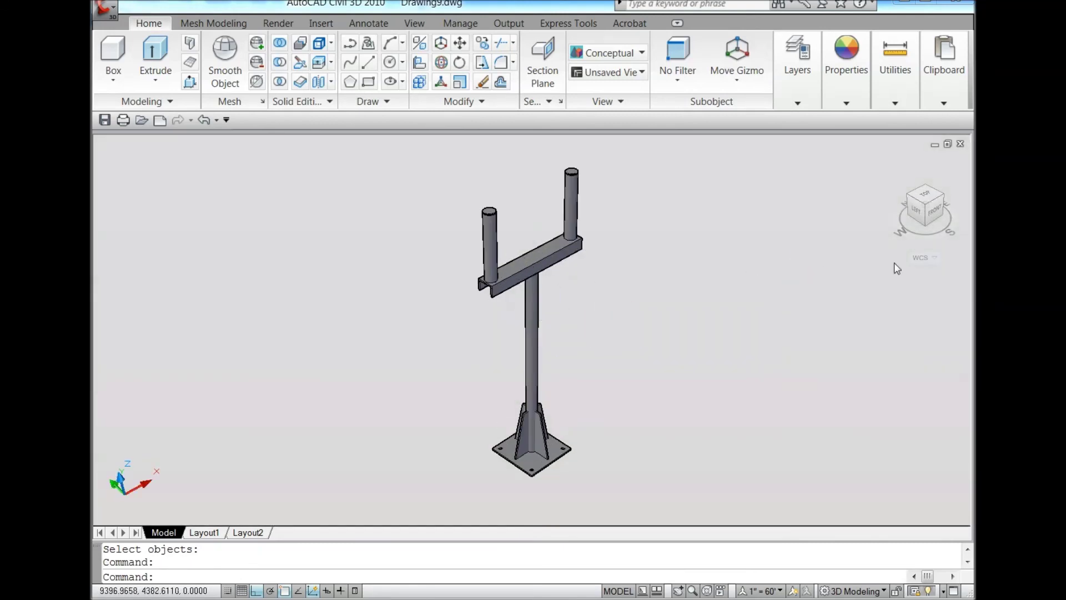
pyautogui.rightClick(941, 221)
pyautogui.click(970, 242)
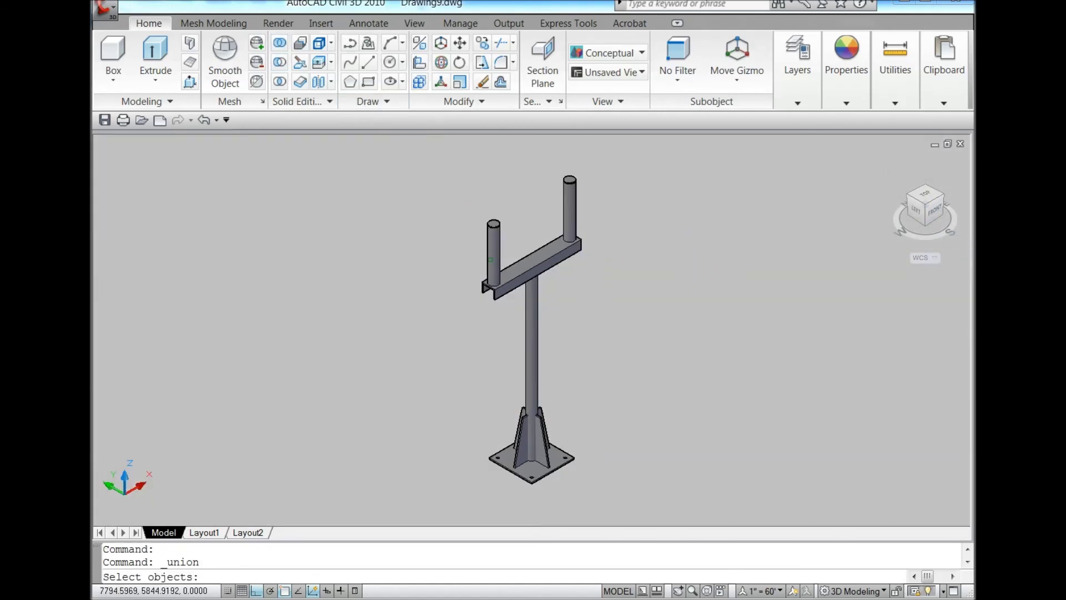
# Step: Union the lamp tubes, crossarm, pole, base plate and gussets into one solid
pyautogui.click(492, 259)
pyautogui.click(564, 186)
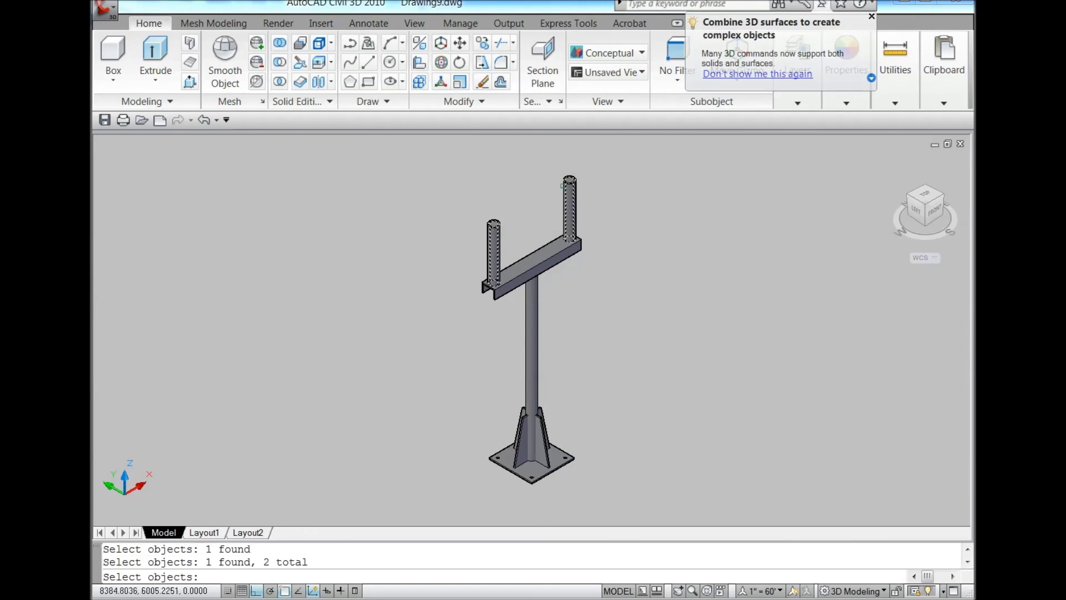
pyautogui.click(439, 205)
pyautogui.click(523, 246)
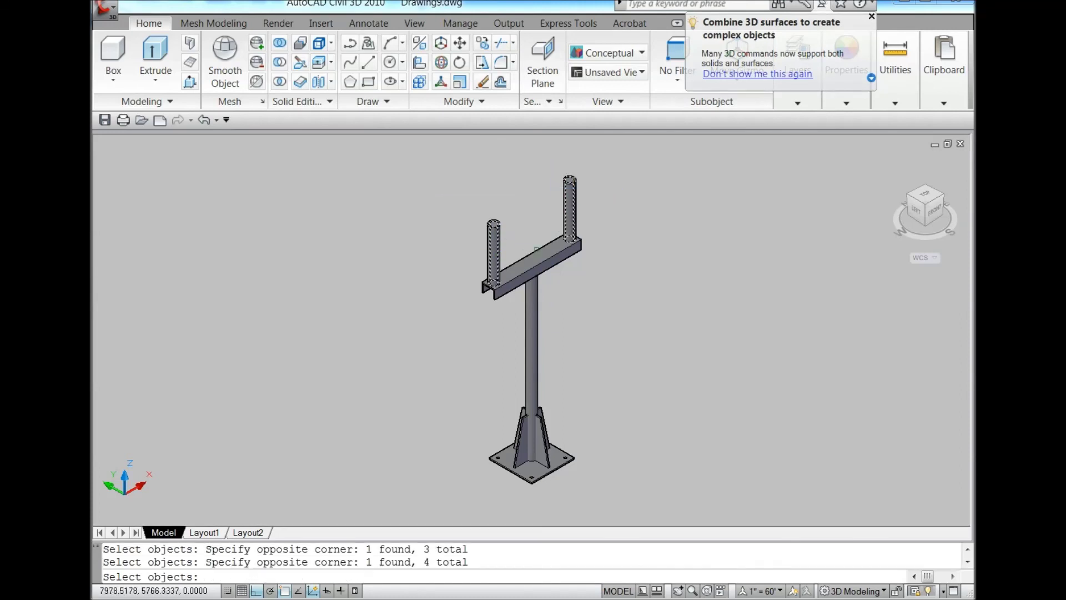
pyautogui.click(544, 252)
pyautogui.click(531, 333)
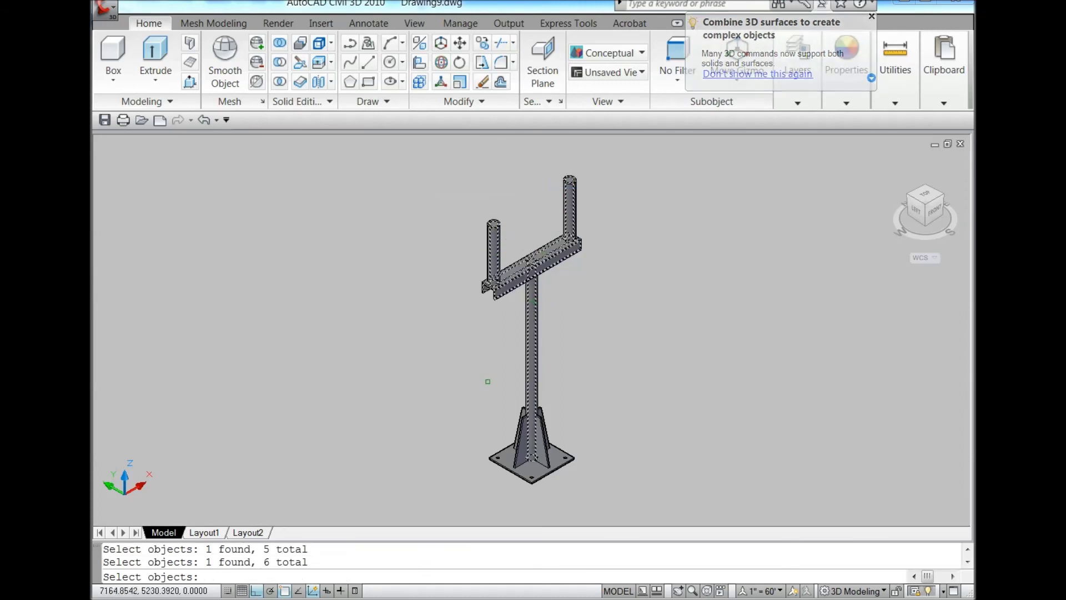
pyautogui.click(462, 382)
pyautogui.click(616, 477)
pyautogui.press('Return')
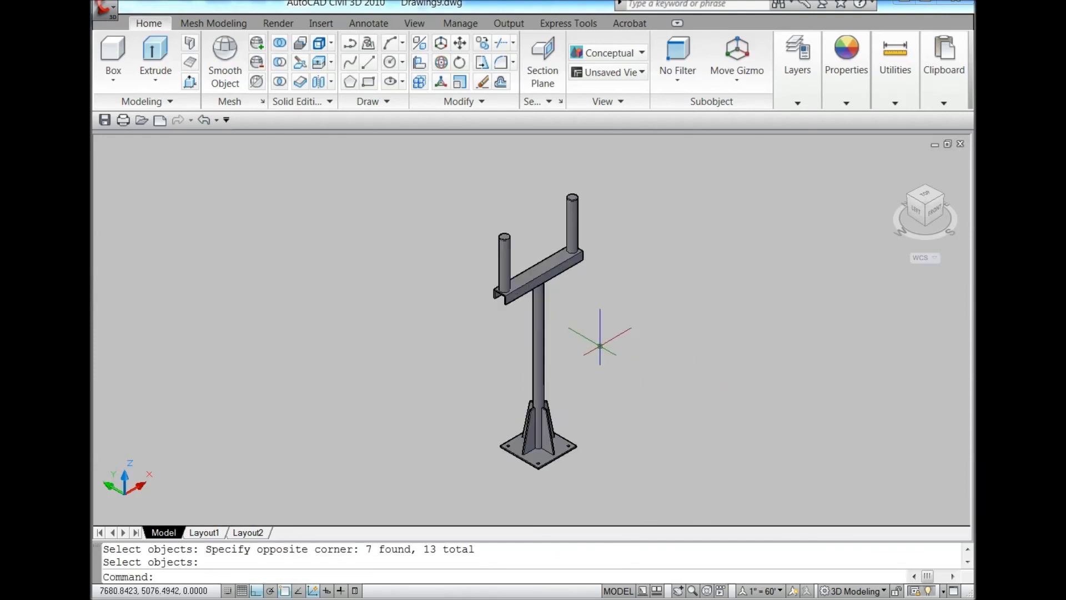
pyautogui.write('union')
pyautogui.press('Return')
pyautogui.press('Escape')
pyautogui.press('Escape')
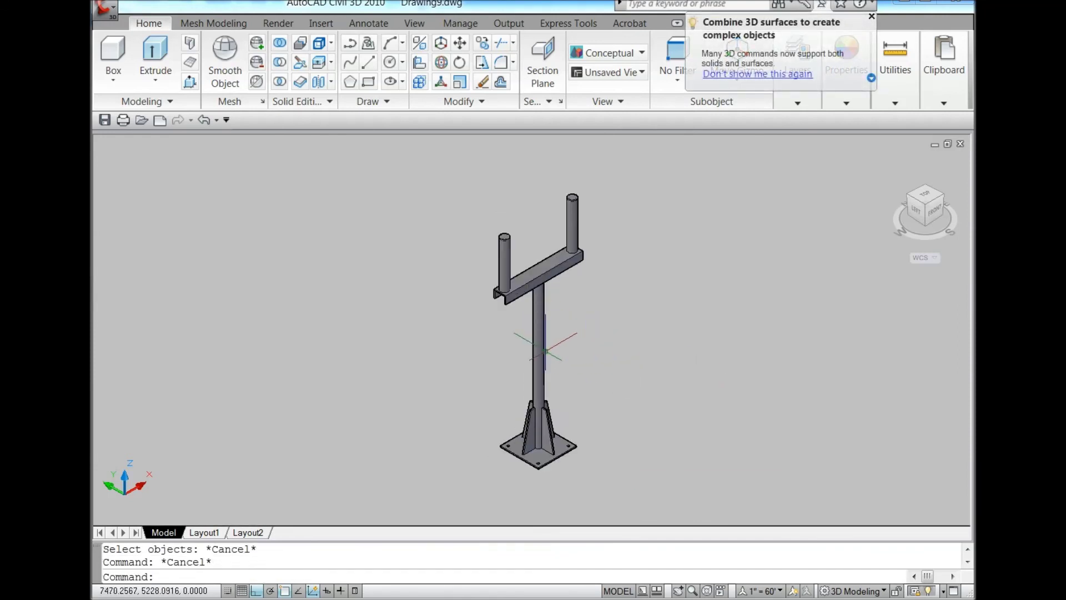
pyautogui.click(540, 341)
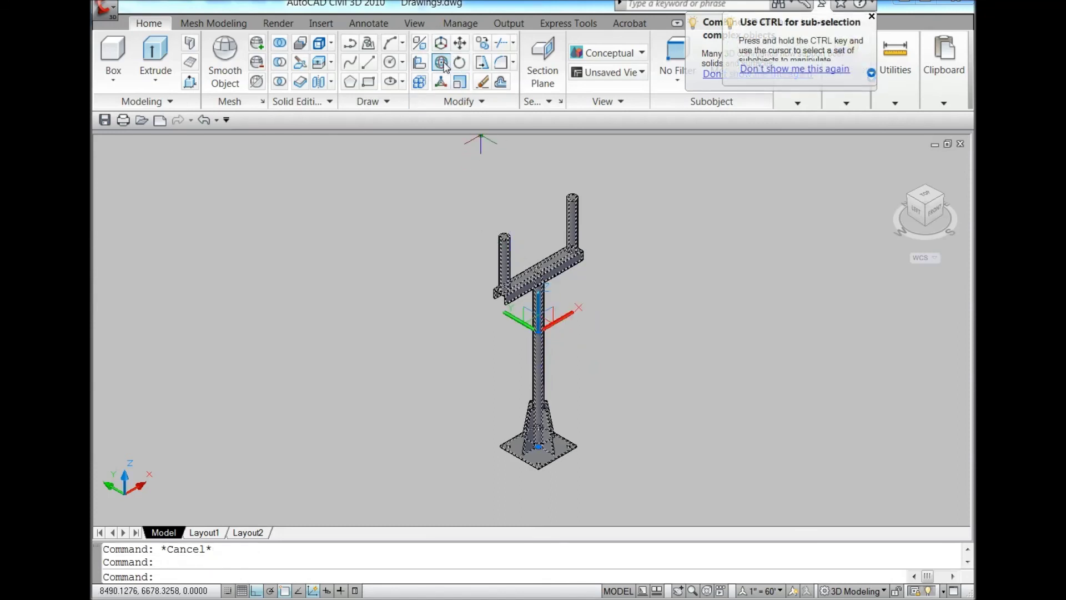
pyautogui.click(415, 24)
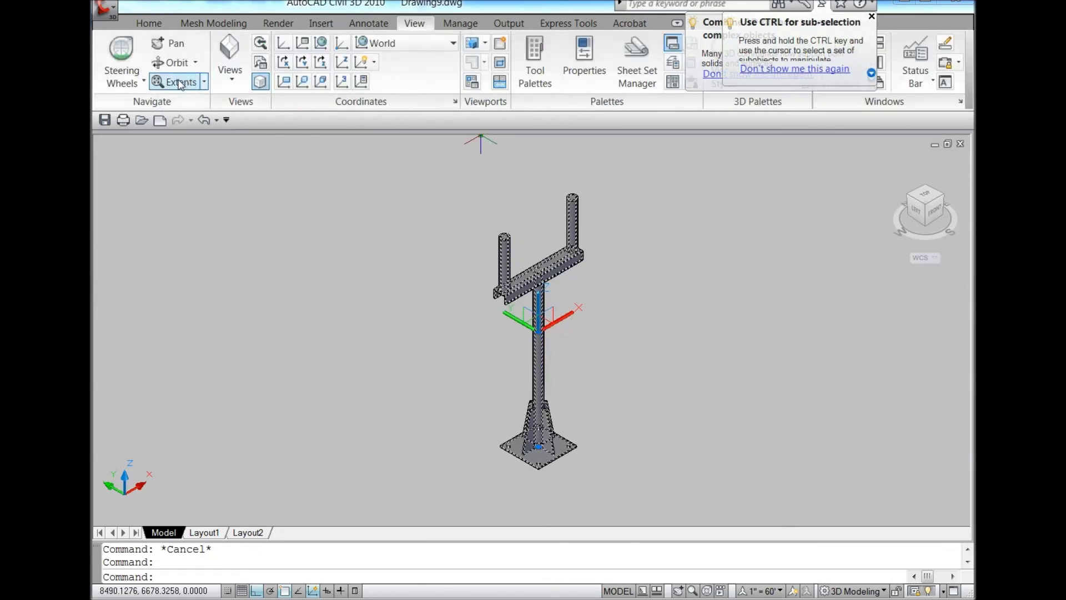
pyautogui.click(172, 62)
pyautogui.moveTo(561, 363)
pyautogui.mouseDown()
pyautogui.moveTo(576, 371)
pyautogui.moveTo(444, 324)
pyautogui.moveTo(428, 409)
pyautogui.moveTo(618, 465)
pyautogui.moveTo(572, 244)
pyautogui.moveTo(614, 383)
pyautogui.moveTo(559, 340)
pyautogui.moveTo(571, 329)
pyautogui.moveTo(609, 339)
pyautogui.moveTo(611, 250)
pyautogui.moveTo(593, 272)
pyautogui.moveTo(606, 224)
pyautogui.moveTo(595, 228)
pyautogui.mouseUp()
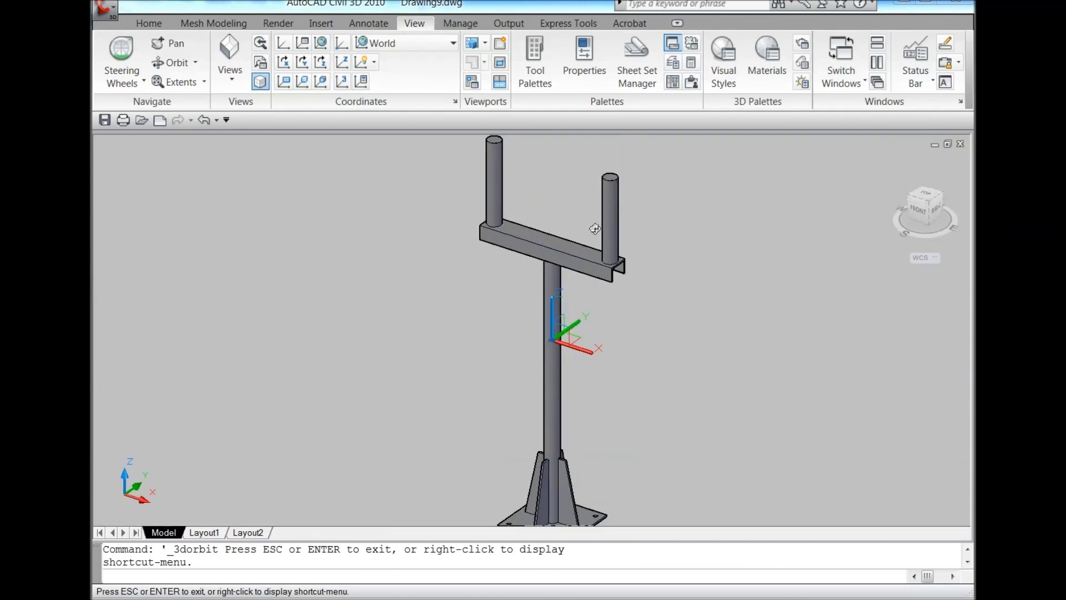
pyautogui.rightClick(707, 331)
pyautogui.click(744, 335)
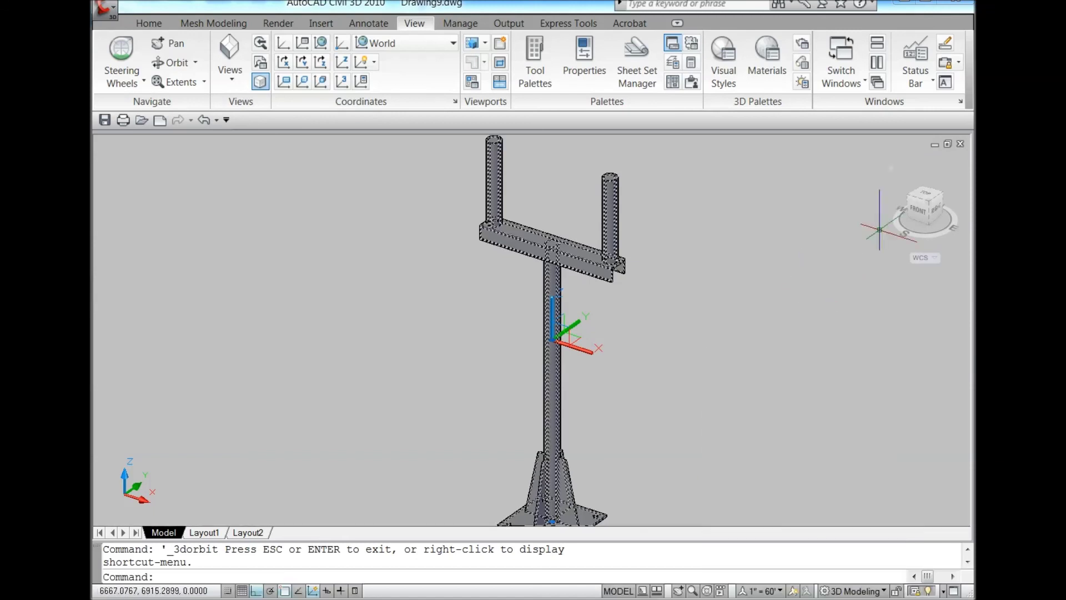
pyautogui.click(890, 171)
pyautogui.rightClick(933, 214)
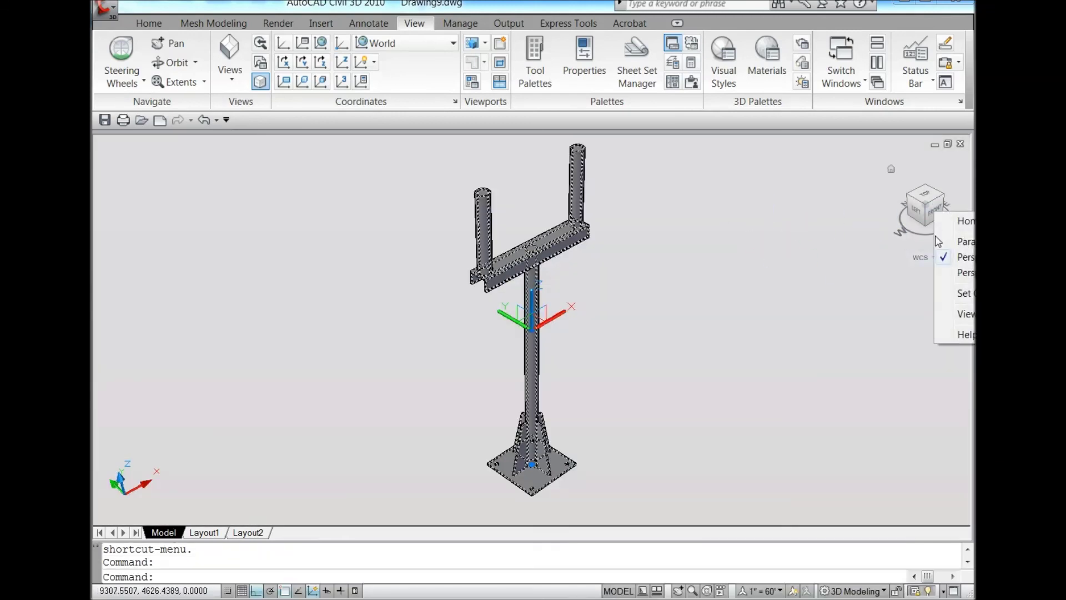
pyautogui.click(964, 243)
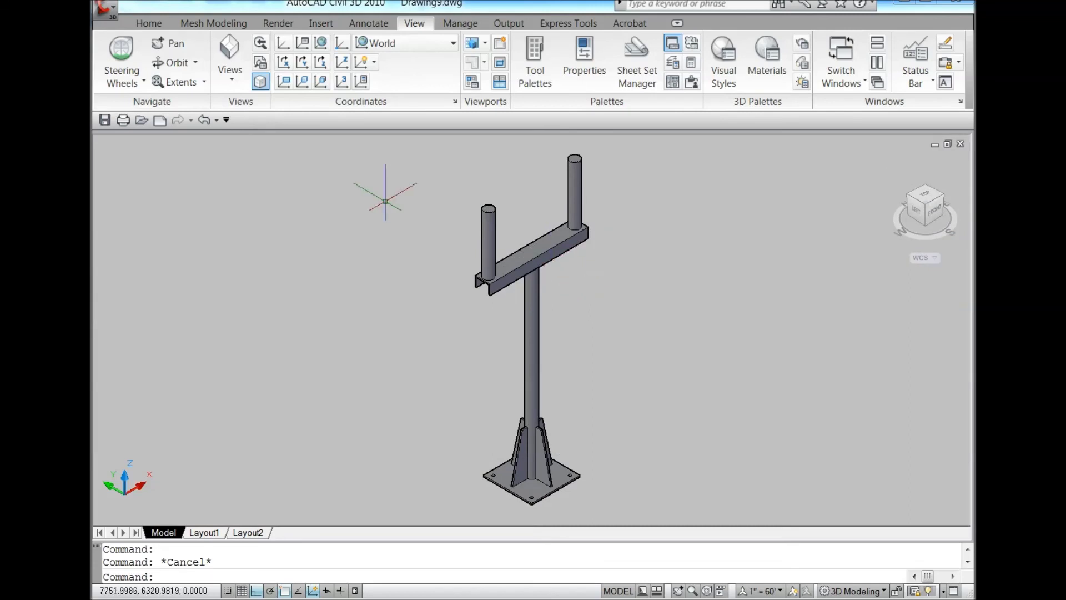